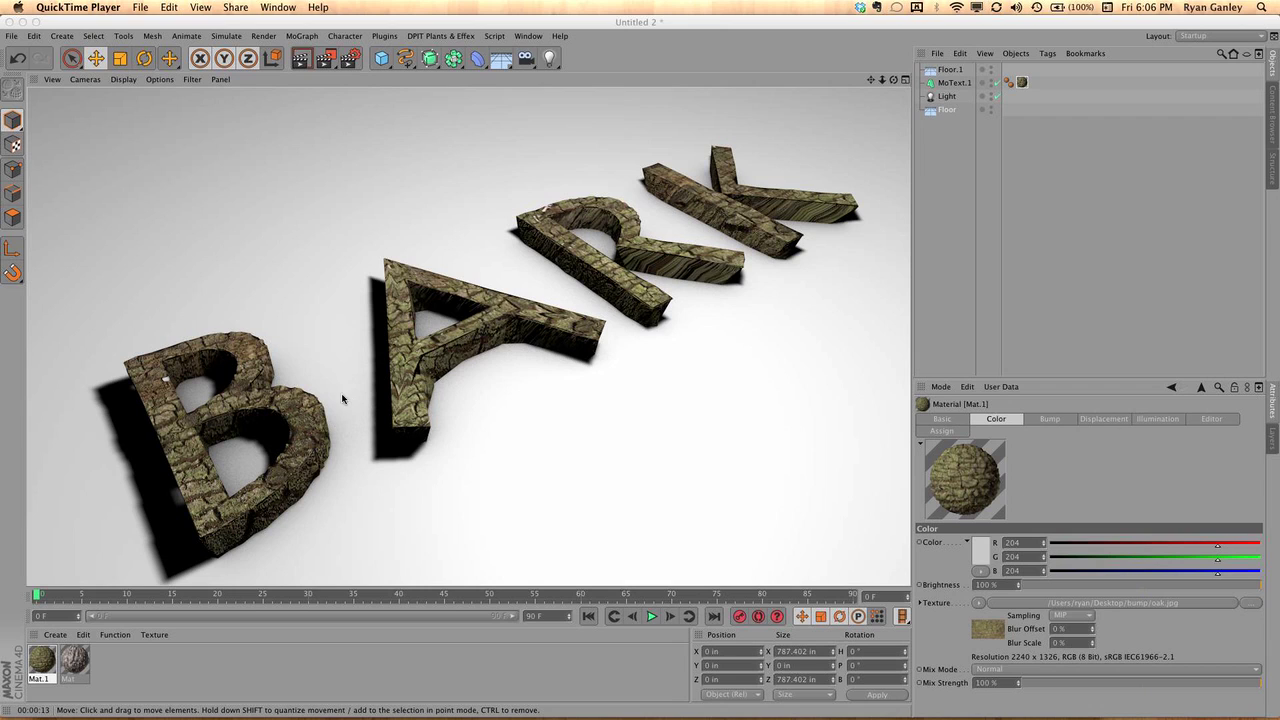
# - Shrink an interactive render region and place it over the letter A to preview the bark
pyautogui.click(512, 375)
pyautogui.hotkey('alt', 'r')
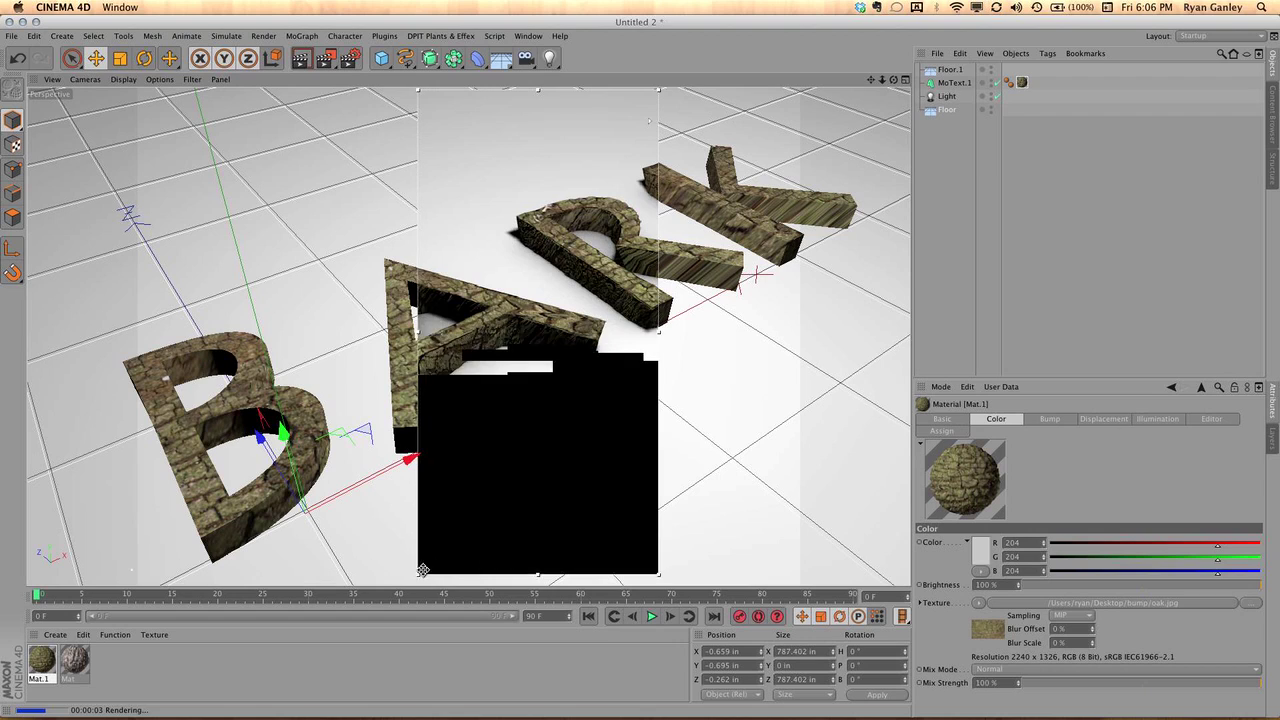
pyautogui.moveTo(418, 569); pyautogui.dragTo(531, 421)
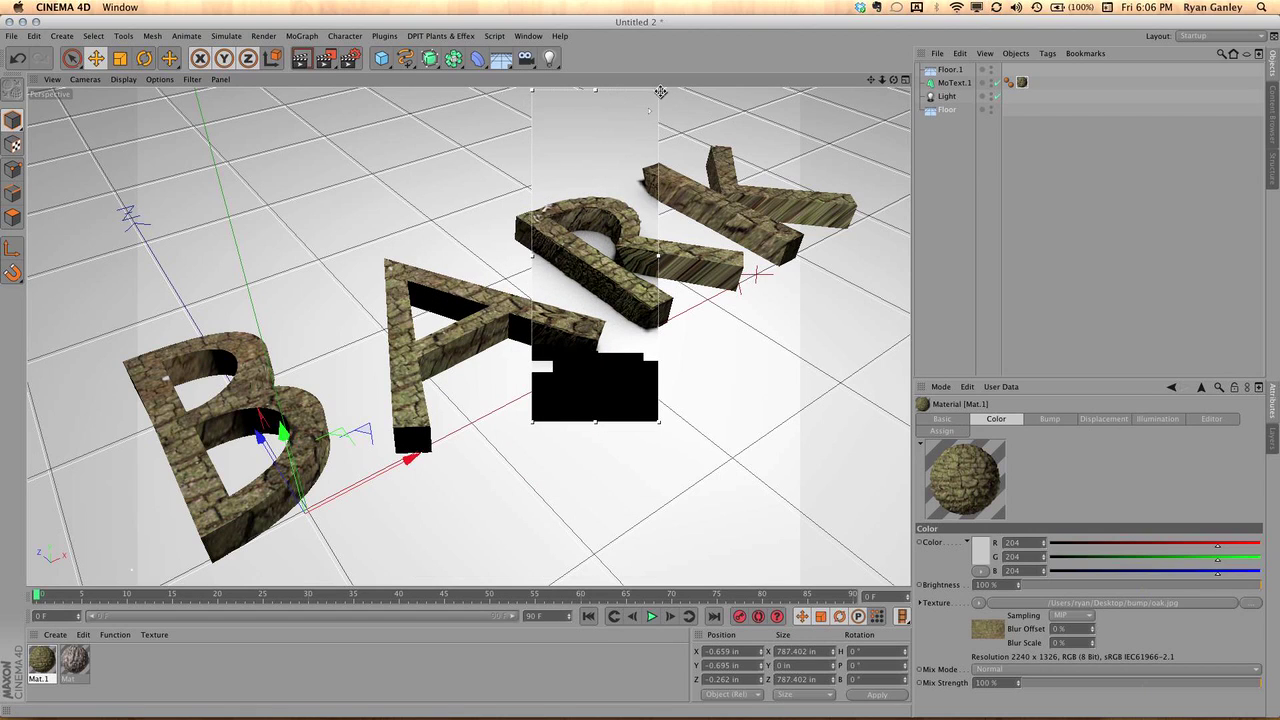
pyautogui.moveTo(661, 92); pyautogui.dragTo(631, 332)
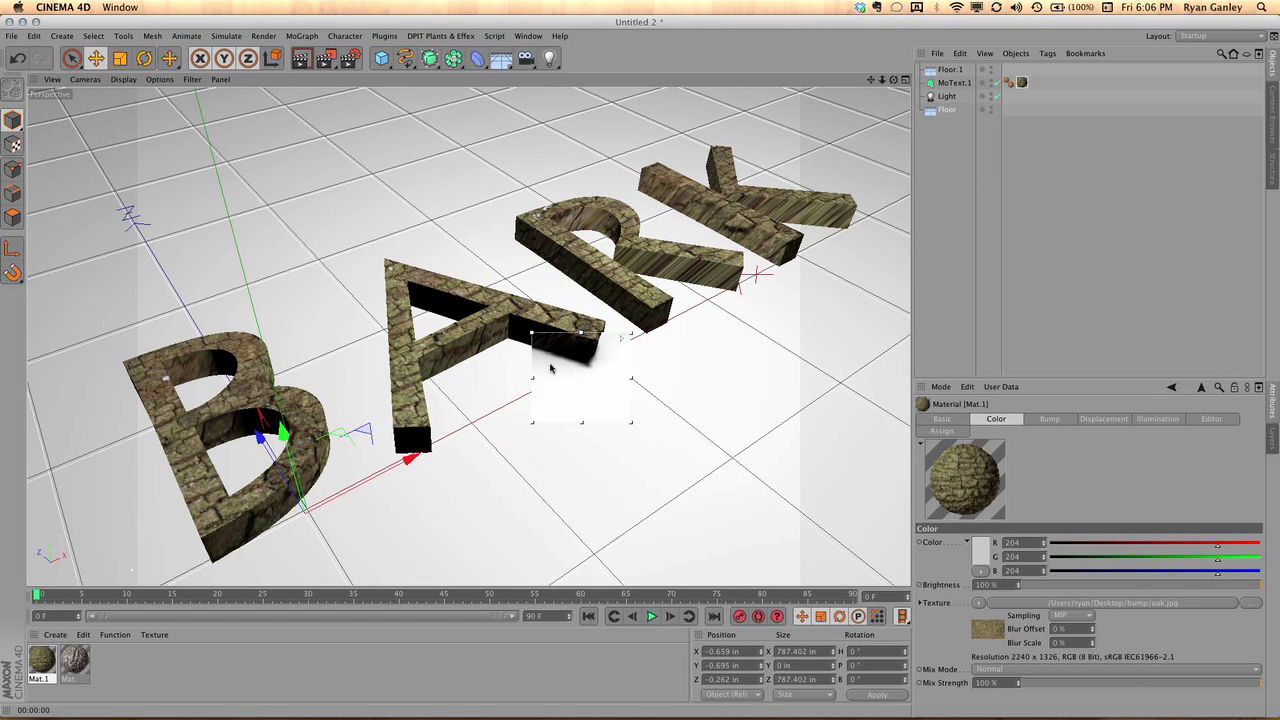
pyautogui.moveTo(533, 349); pyautogui.dragTo(388, 342)
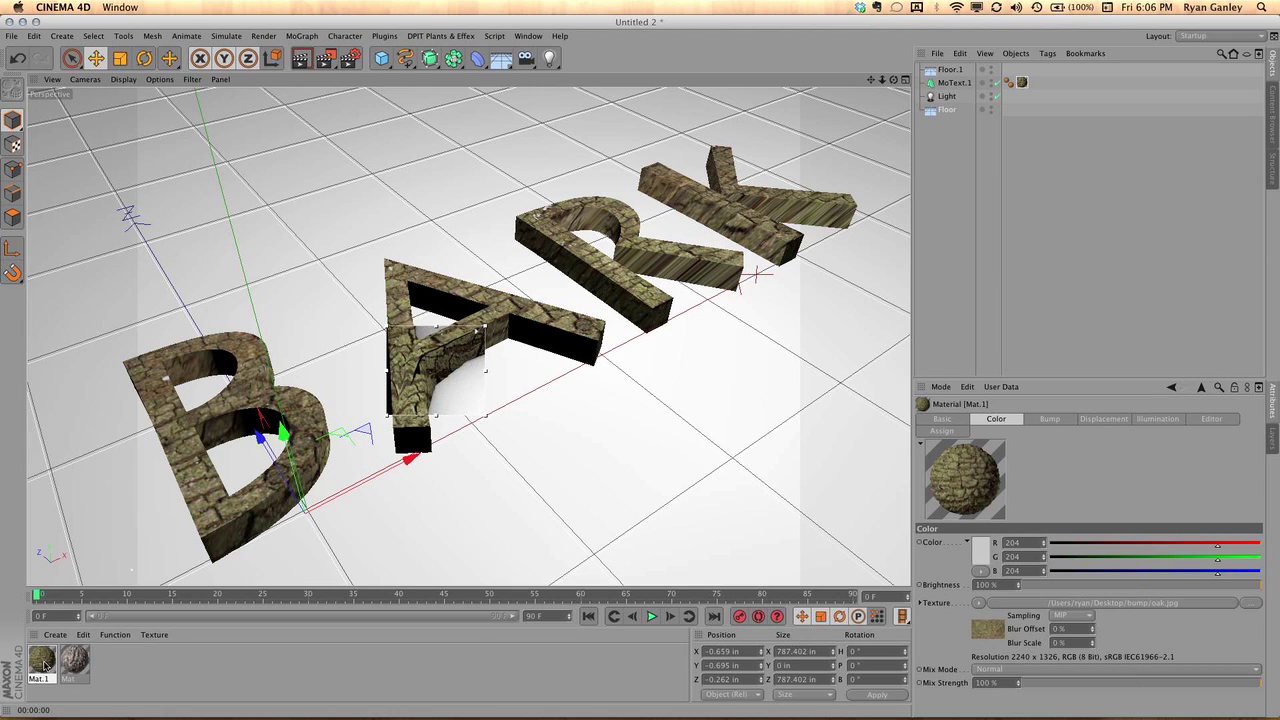
# - Open Mat.1 and check its Color (oak.jpg), Bump and Displacement (oakbump.jpg) textures
pyautogui.doubleClick(42, 662)
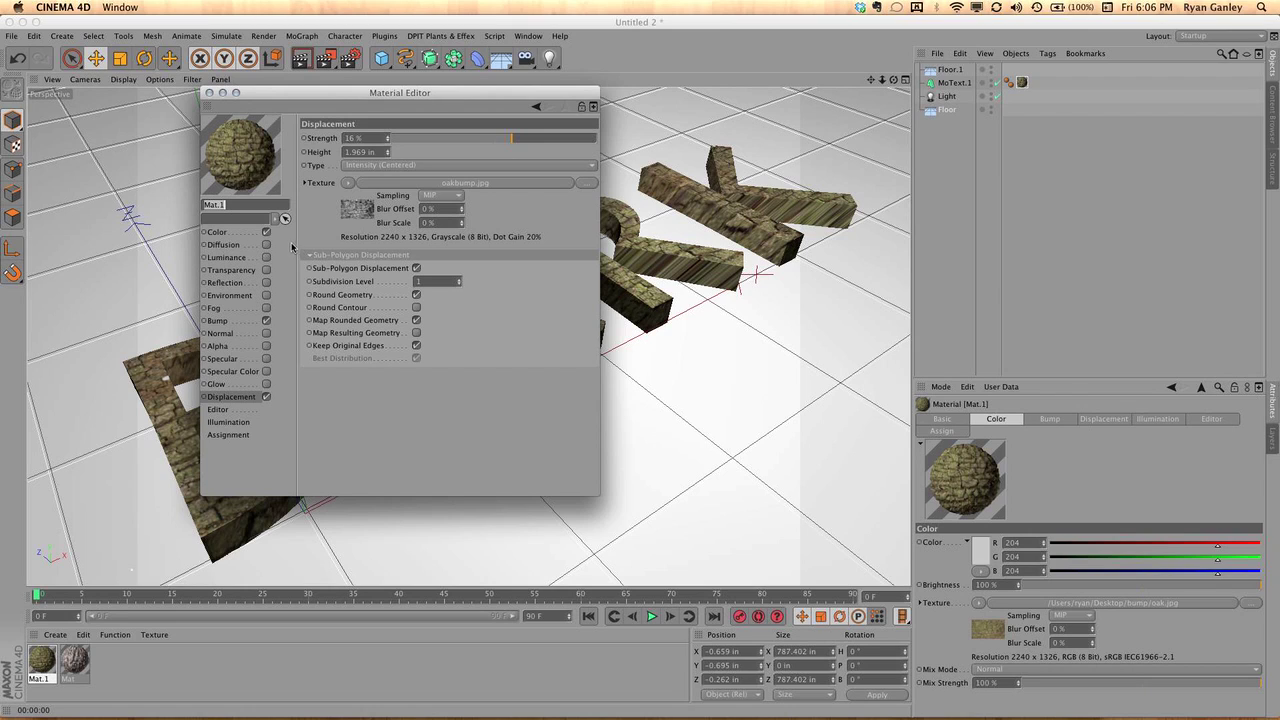
pyautogui.click(222, 233)
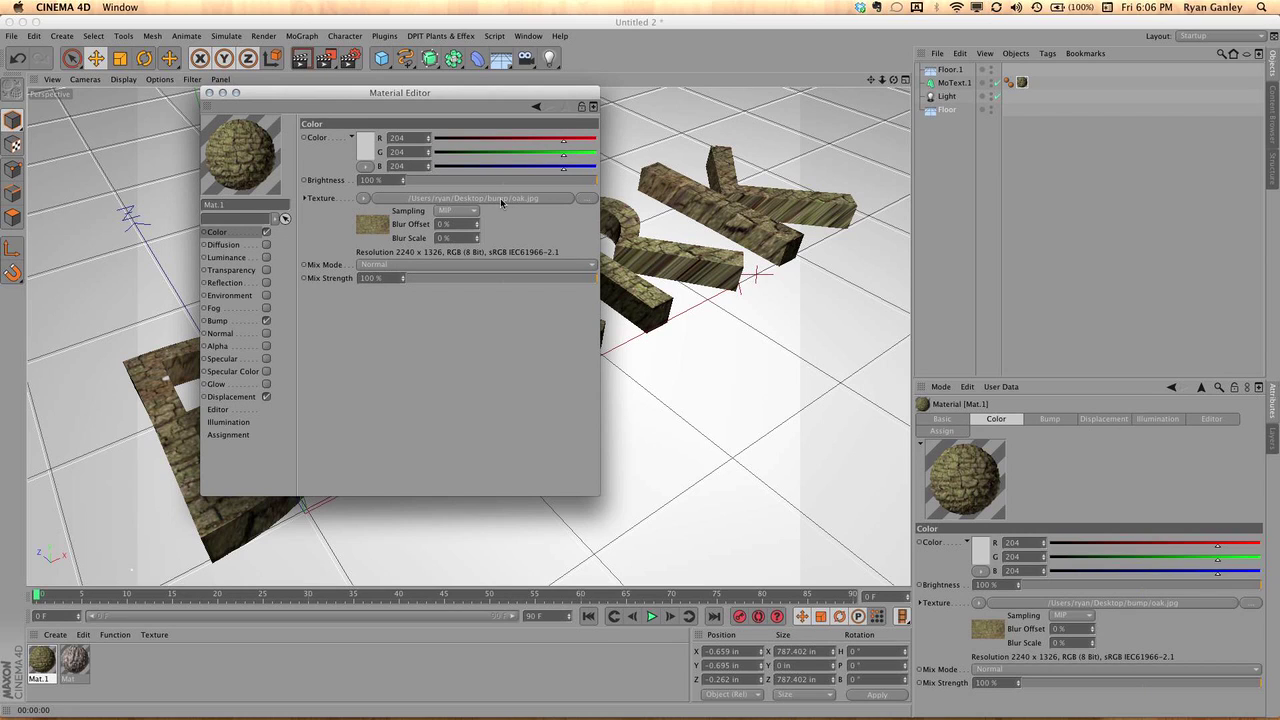
pyautogui.click(580, 197)
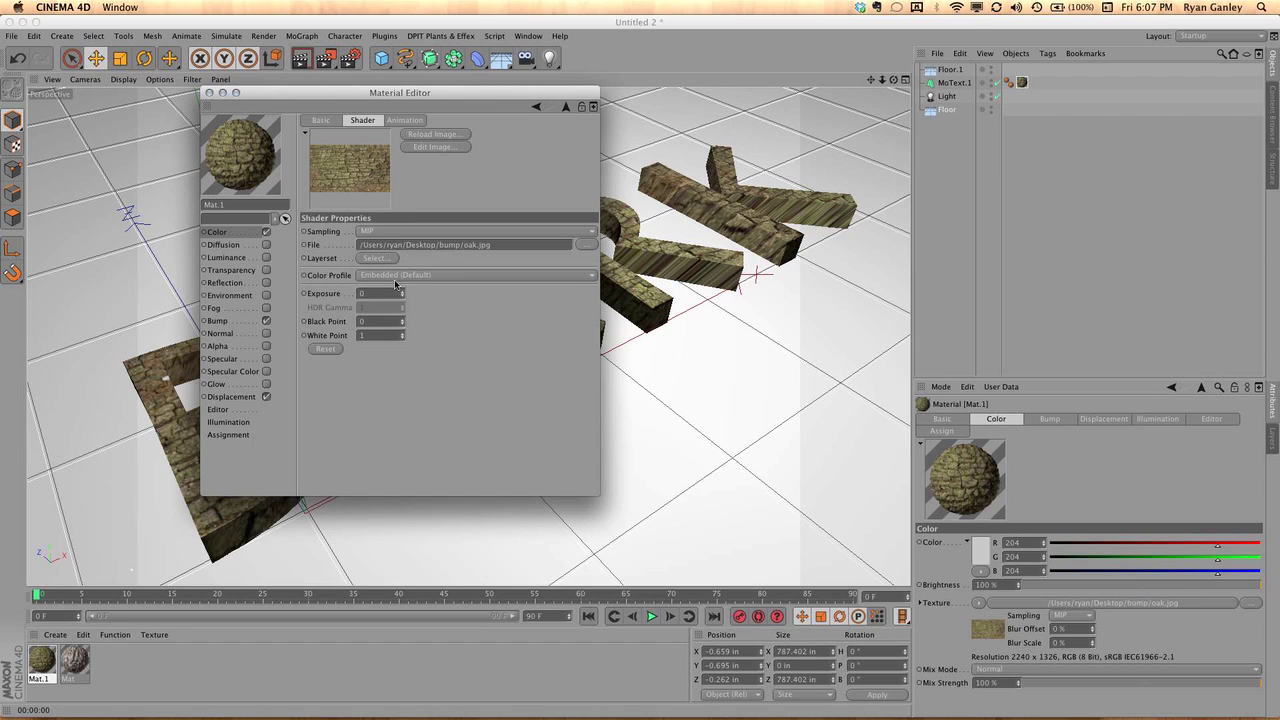
pyautogui.click(218, 321)
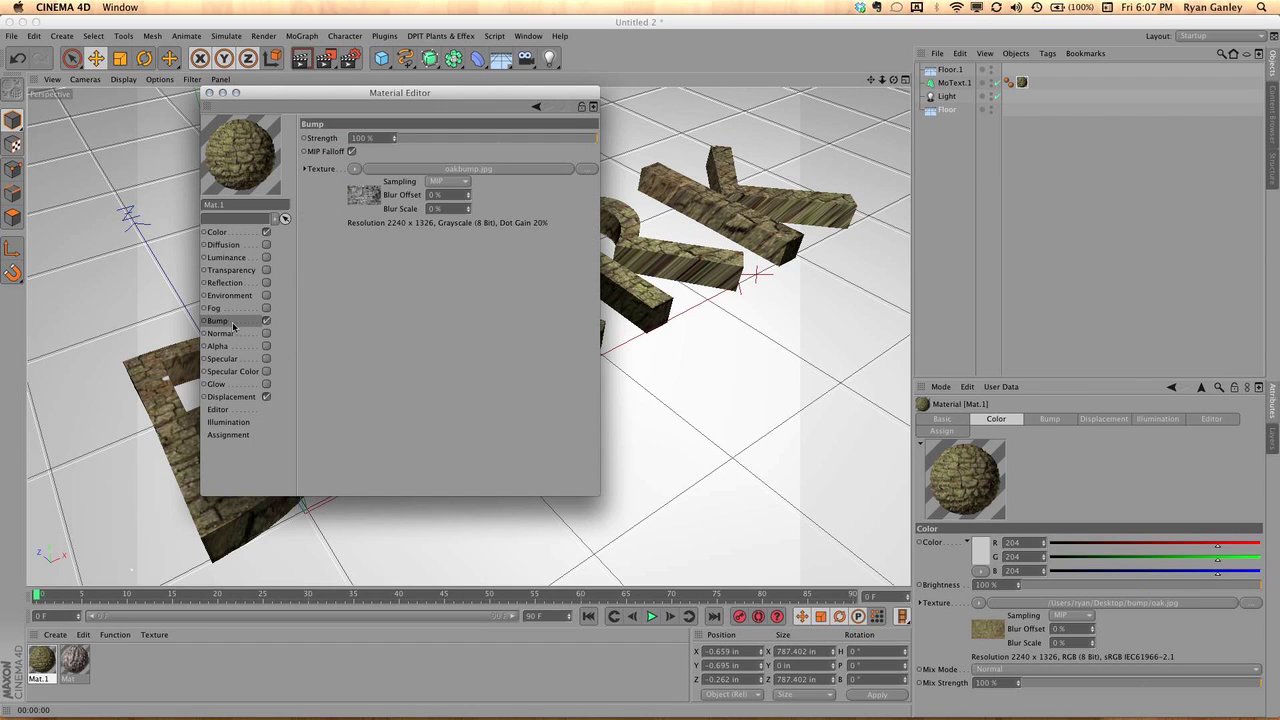
pyautogui.click(368, 201)
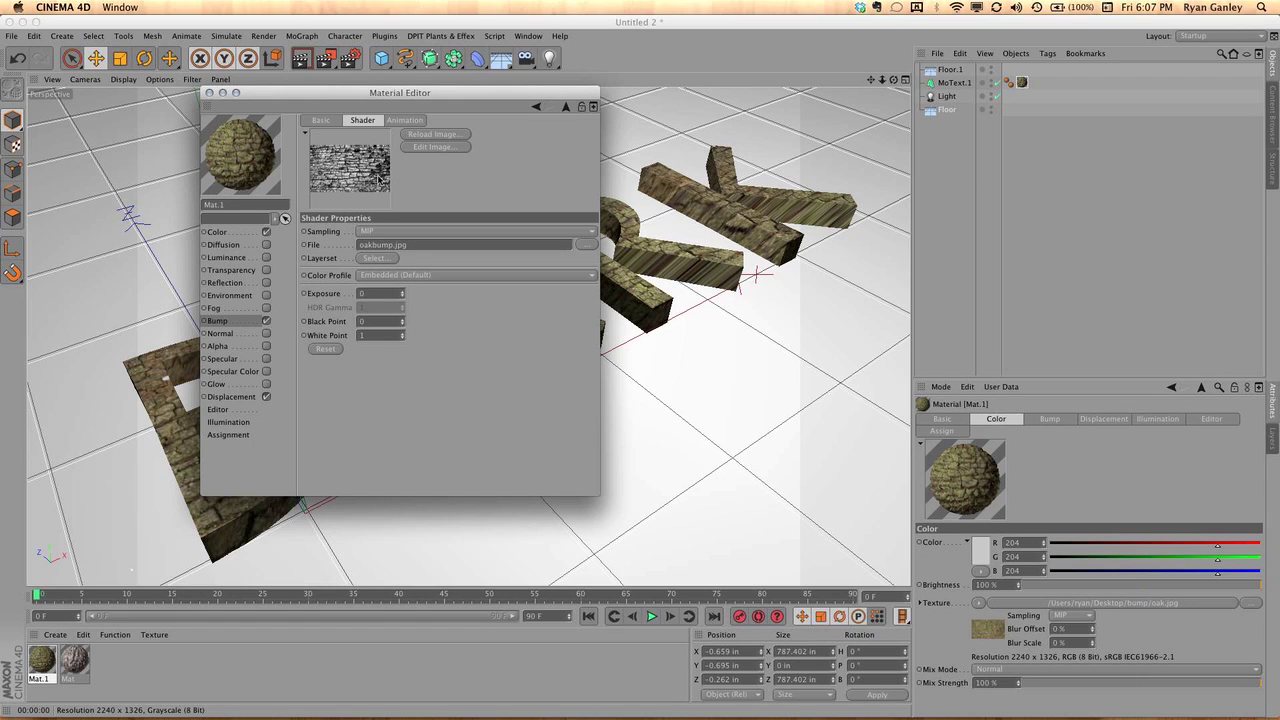
pyautogui.click(241, 396)
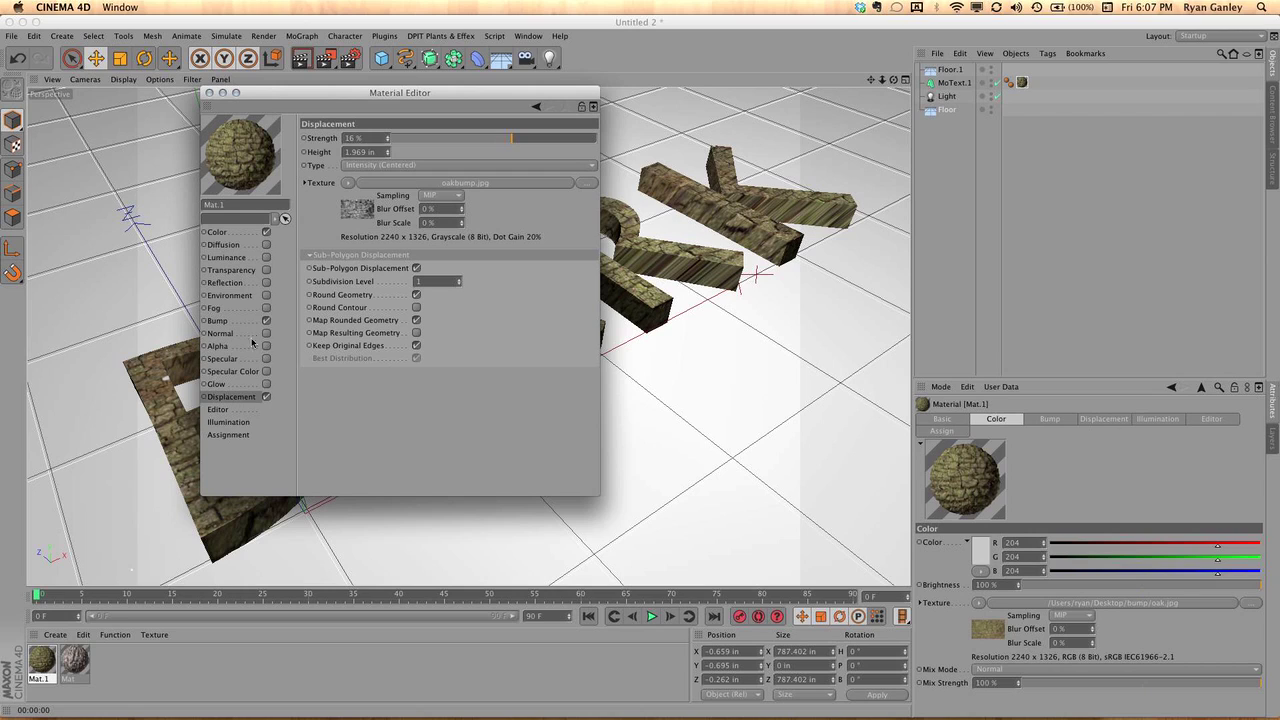
pyautogui.click(352, 213)
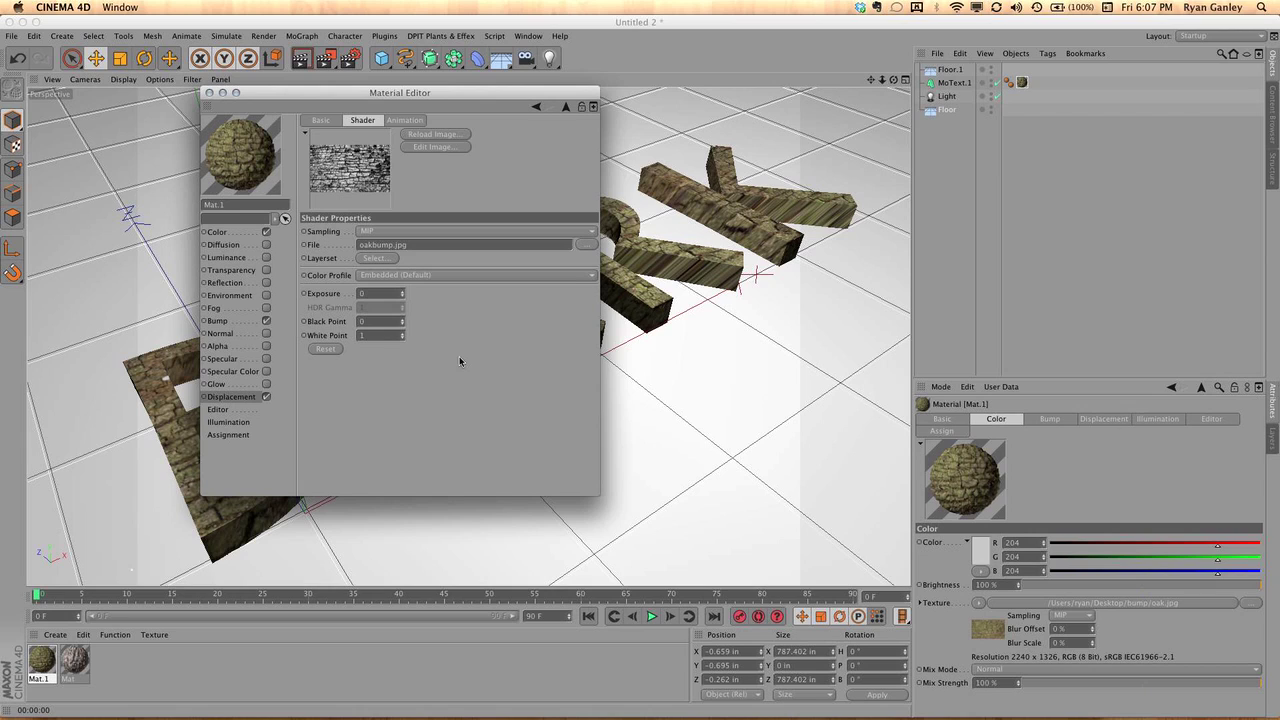
# - Turn off Round Geometry in Mat.1's sub-polygon displacement and close the Material Editor
pyautogui.click(240, 397)
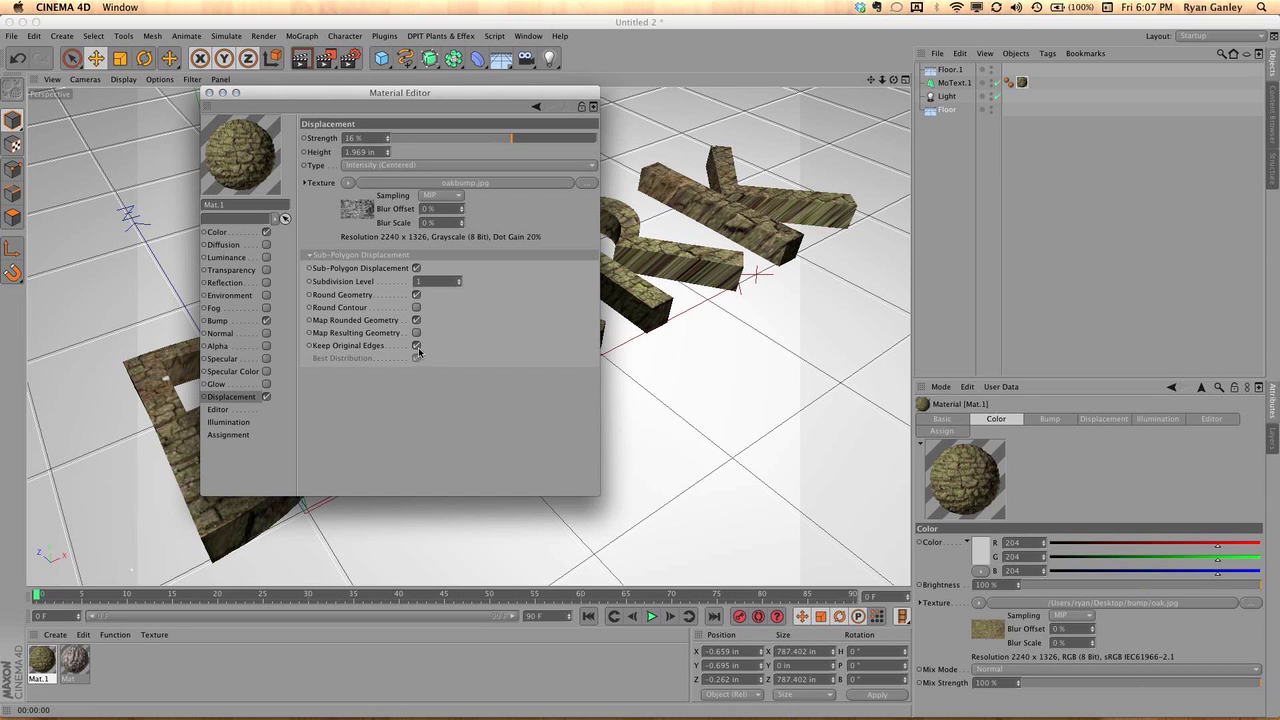
pyautogui.moveTo(327, 96); pyautogui.dragTo(810, 93)
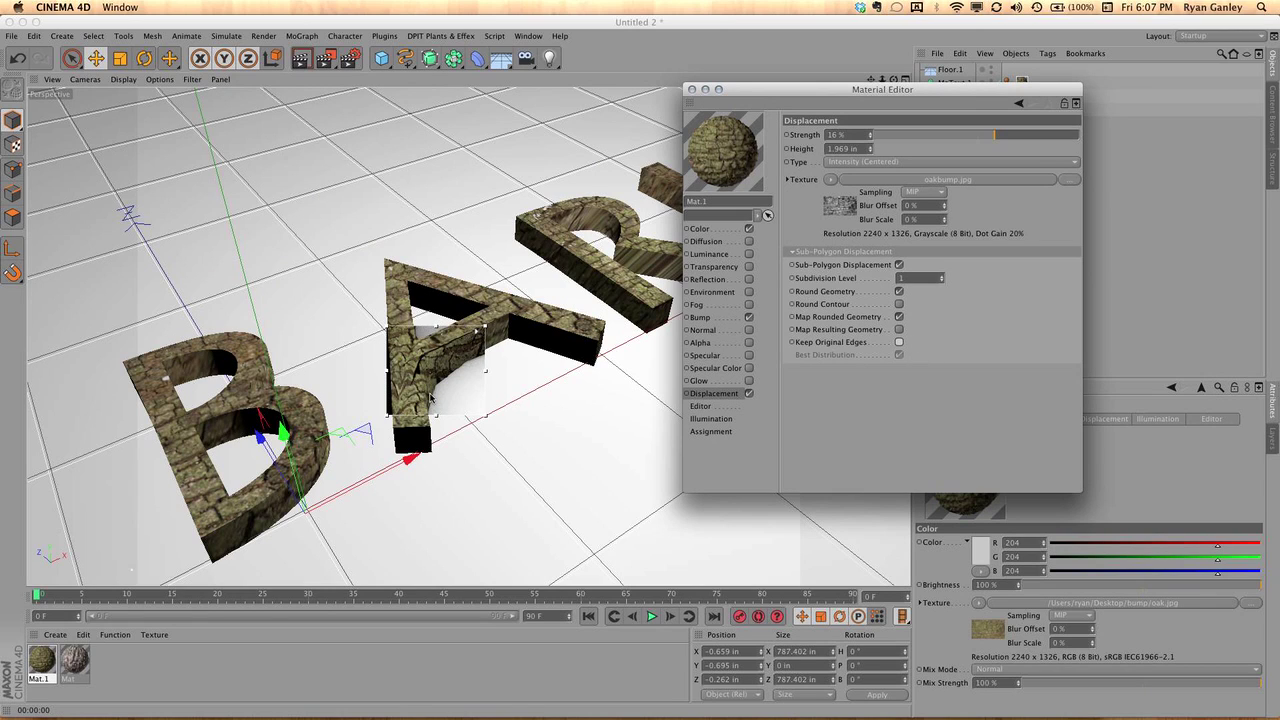
pyautogui.click(899, 291)
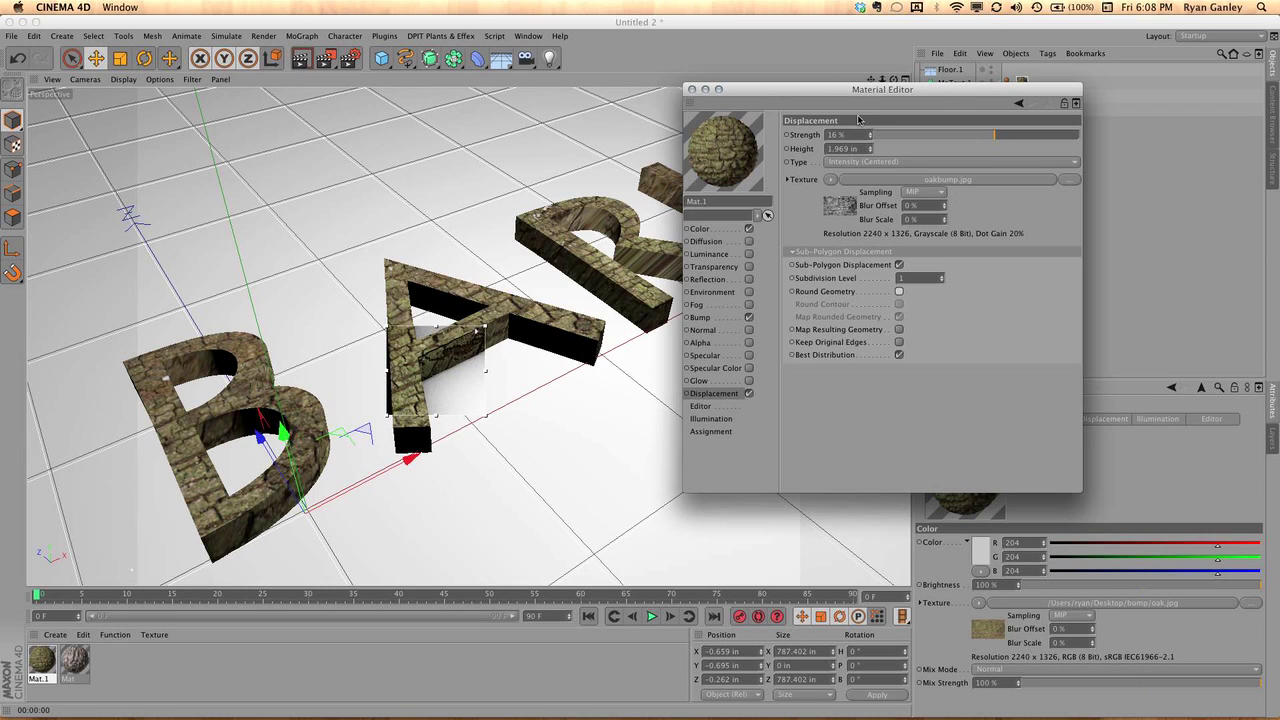
pyautogui.click(691, 89)
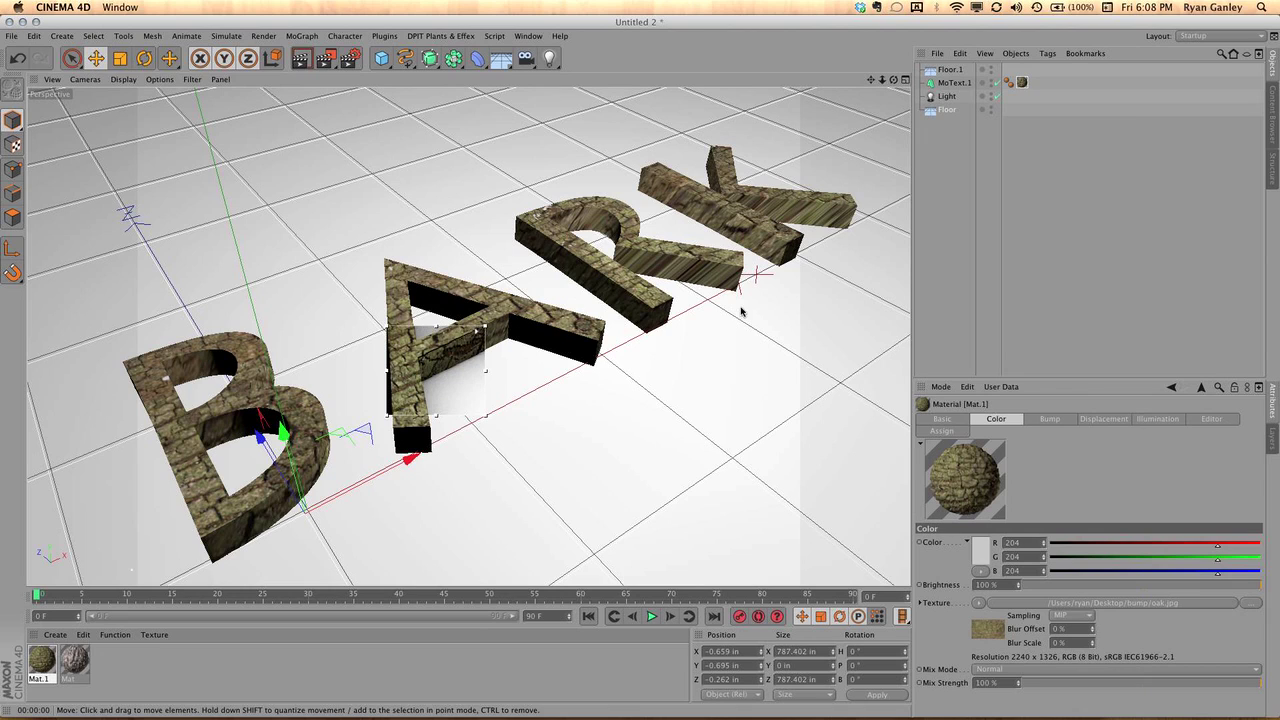
# - Start a new project with an Automatic-coloured Floor and a default MoText object
pyautogui.click(11, 36)
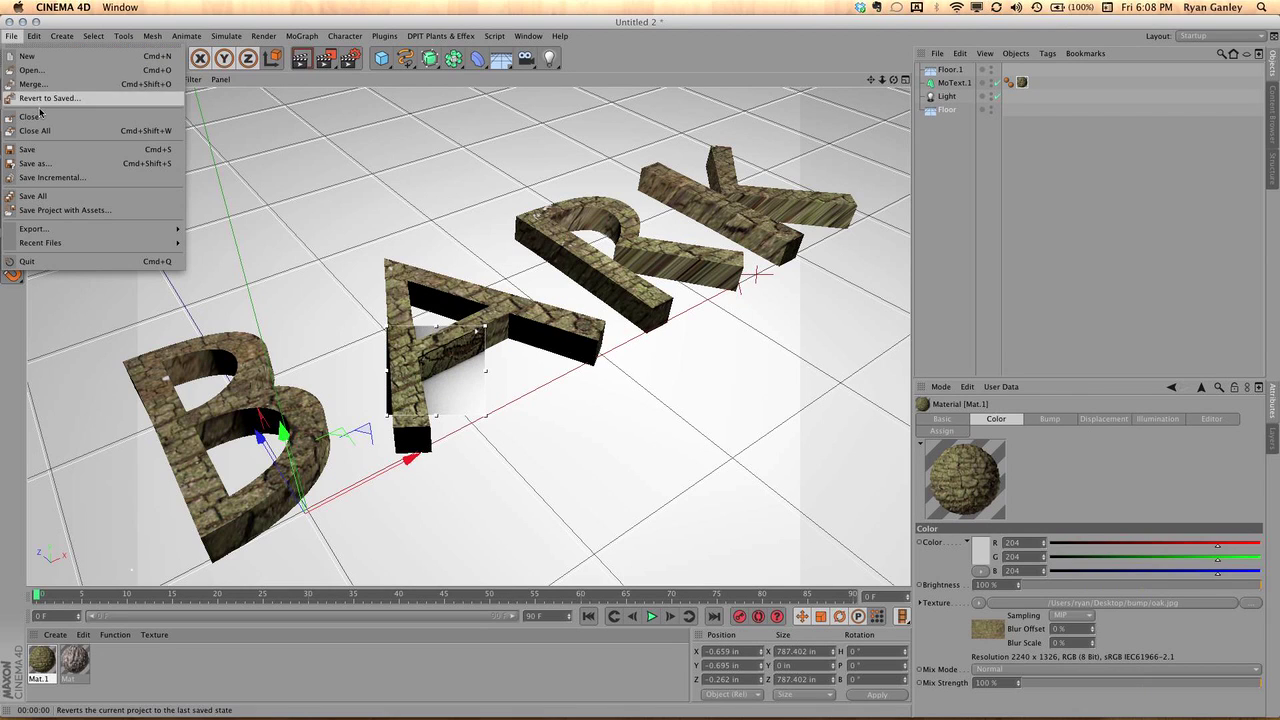
pyautogui.click(25, 51)
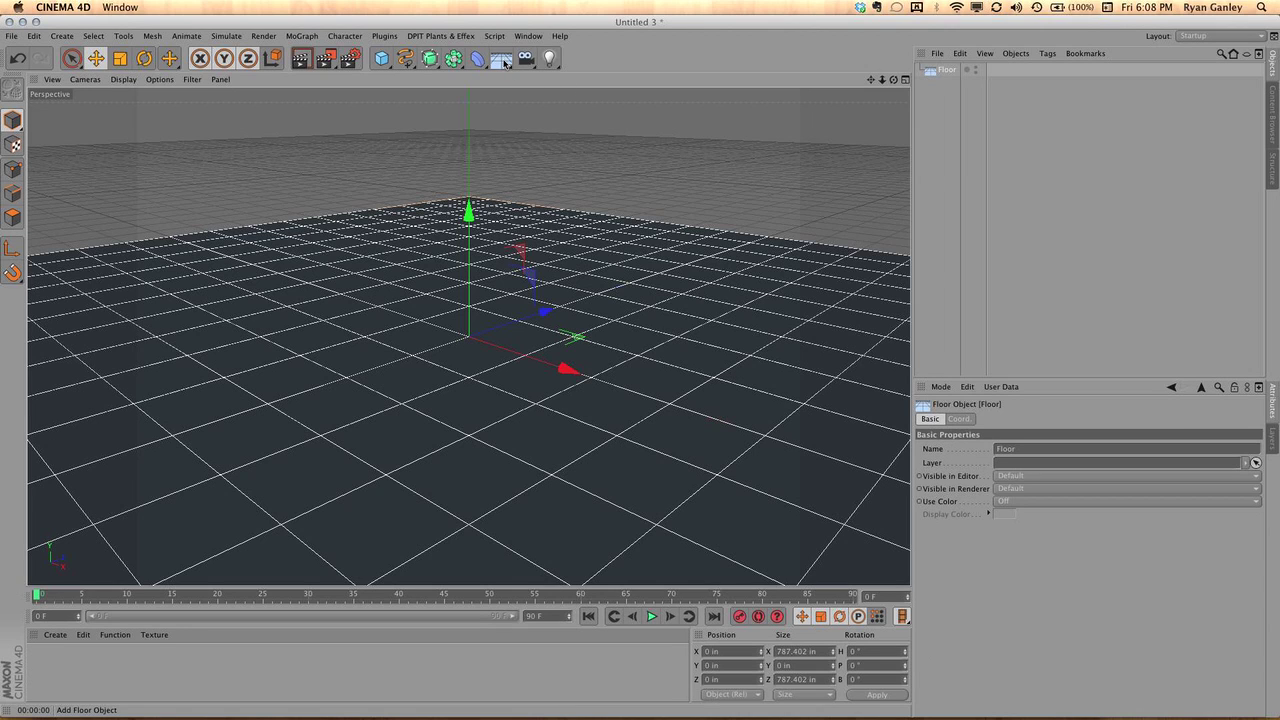
pyautogui.click(501, 58)
pyautogui.click(1026, 501)
pyautogui.click(1015, 530)
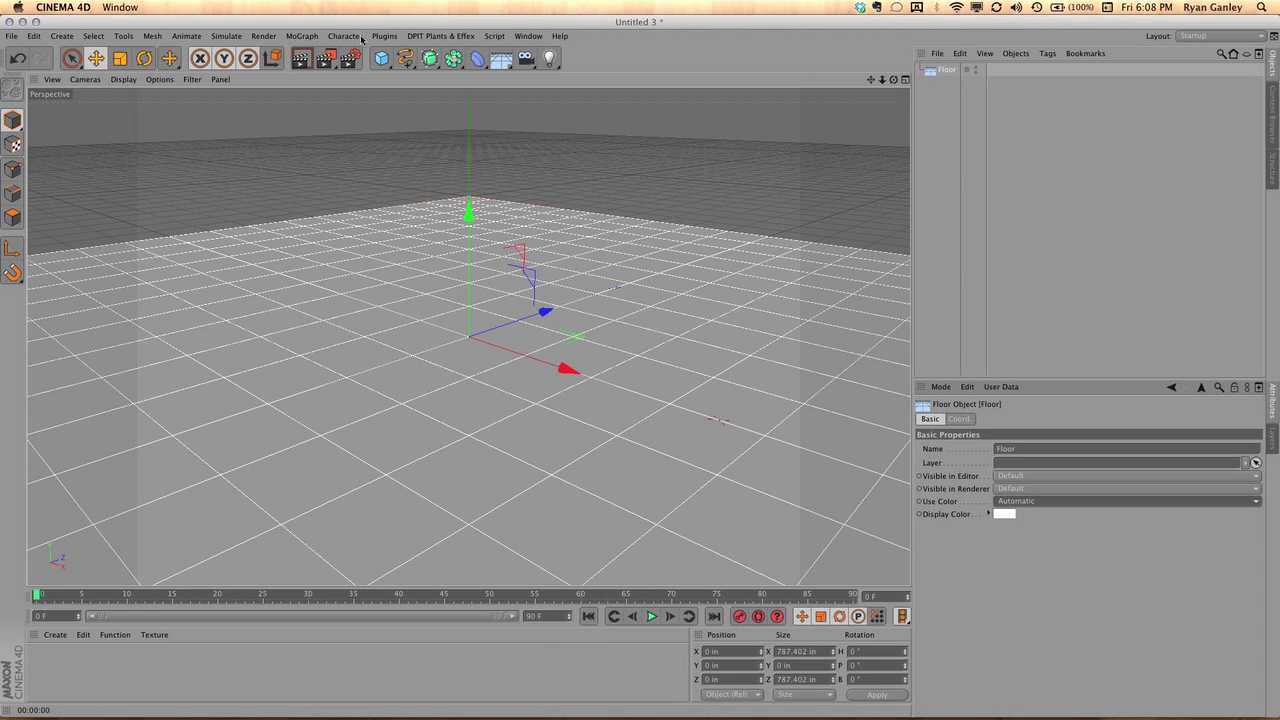
pyautogui.click(303, 36)
pyautogui.click(330, 207)
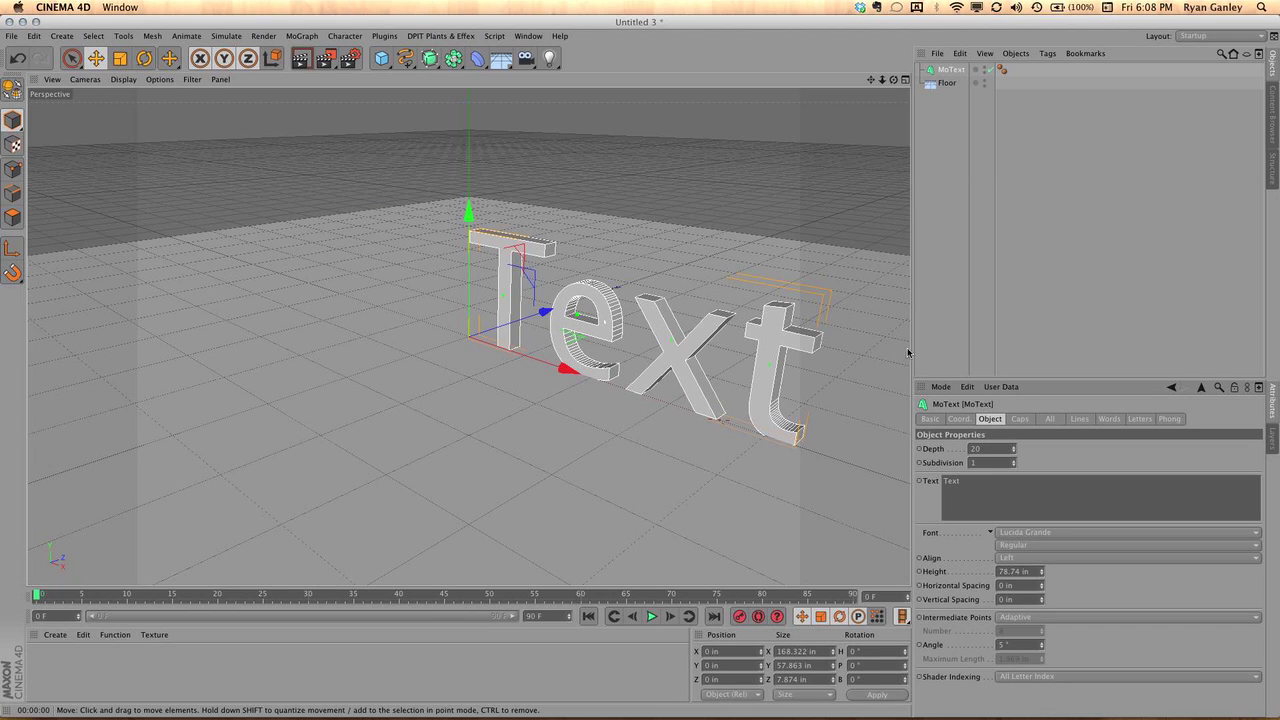
# - Change the MoText wording from 'Text' to 'WOOD'
pyautogui.doubleClick(981, 507)
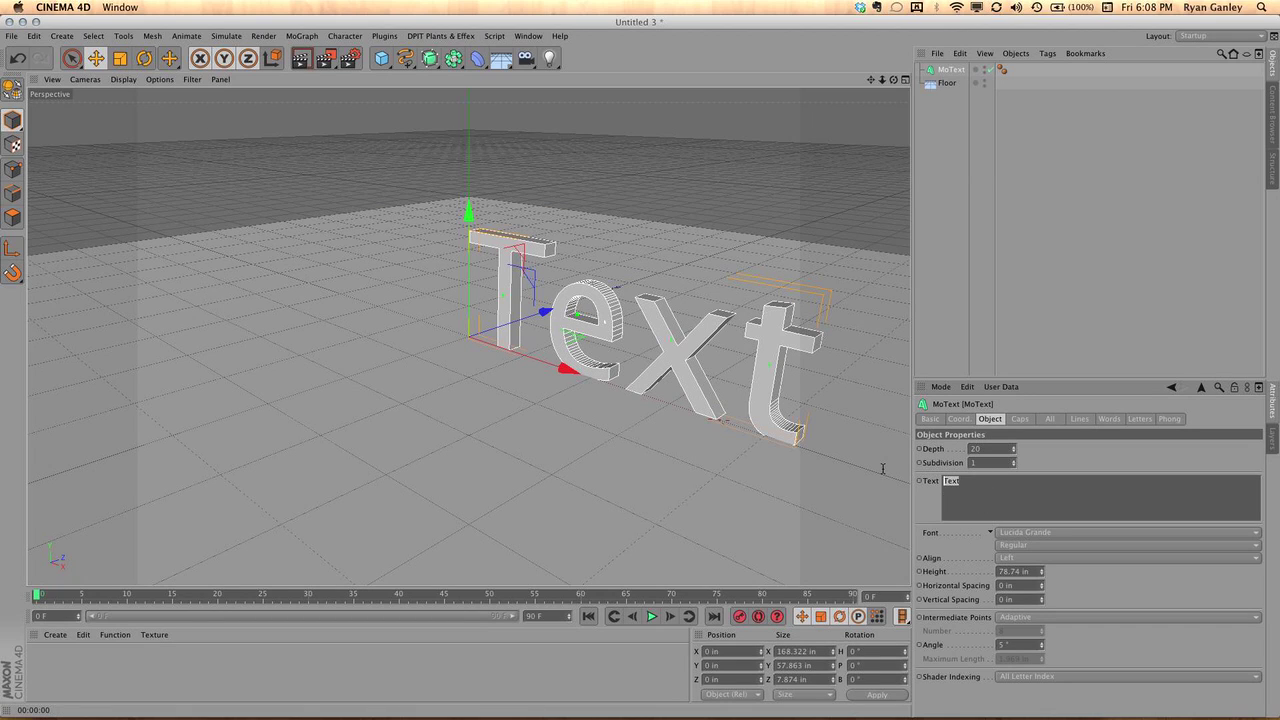
pyautogui.press('BackSpace')
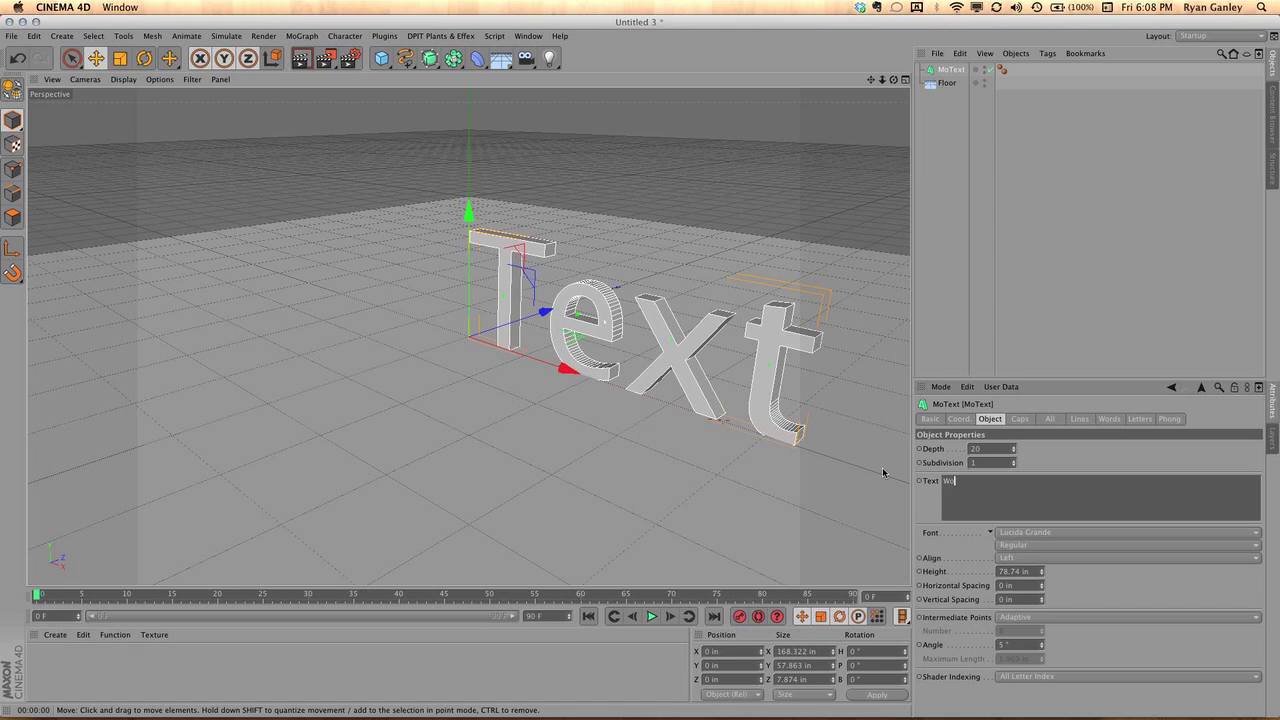
pyautogui.click(1065, 470)
# - Move WOOD back and left, pitch it -90° to lie flat, and lift it above the floor
pyautogui.moveTo(525, 318); pyautogui.dragTo(408, 368)
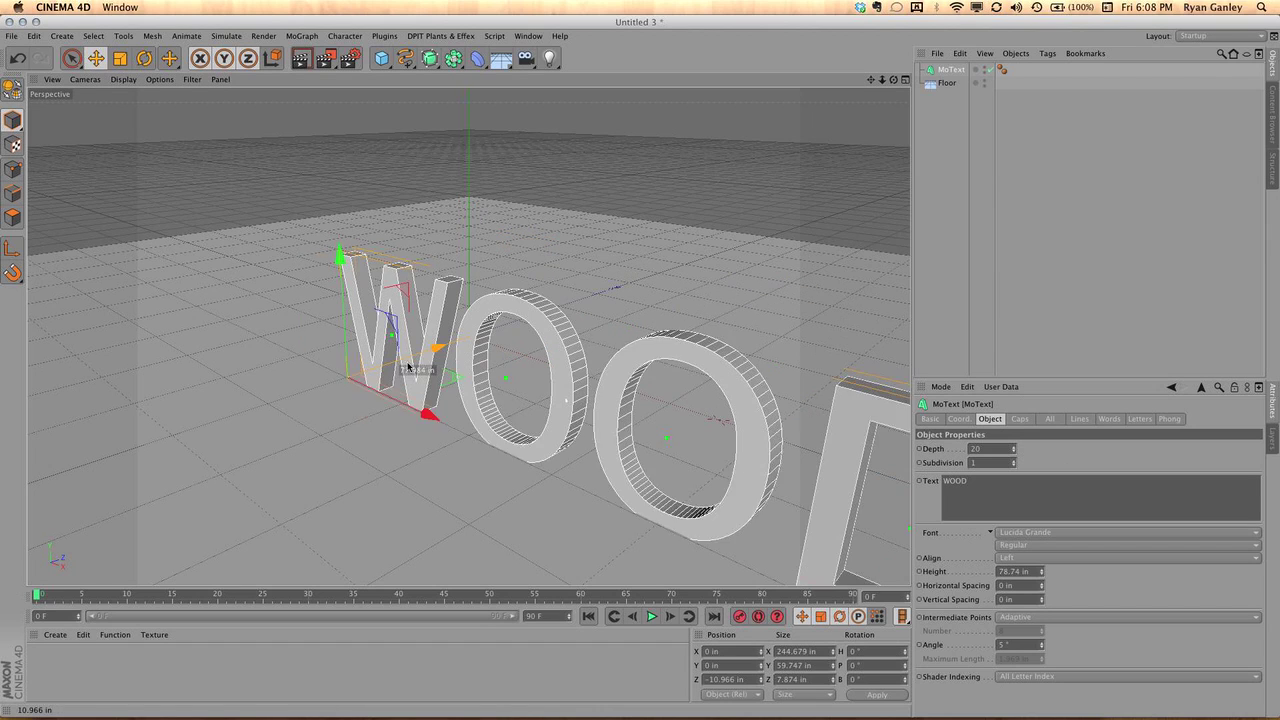
pyautogui.moveTo(386, 423); pyautogui.dragTo(314, 328)
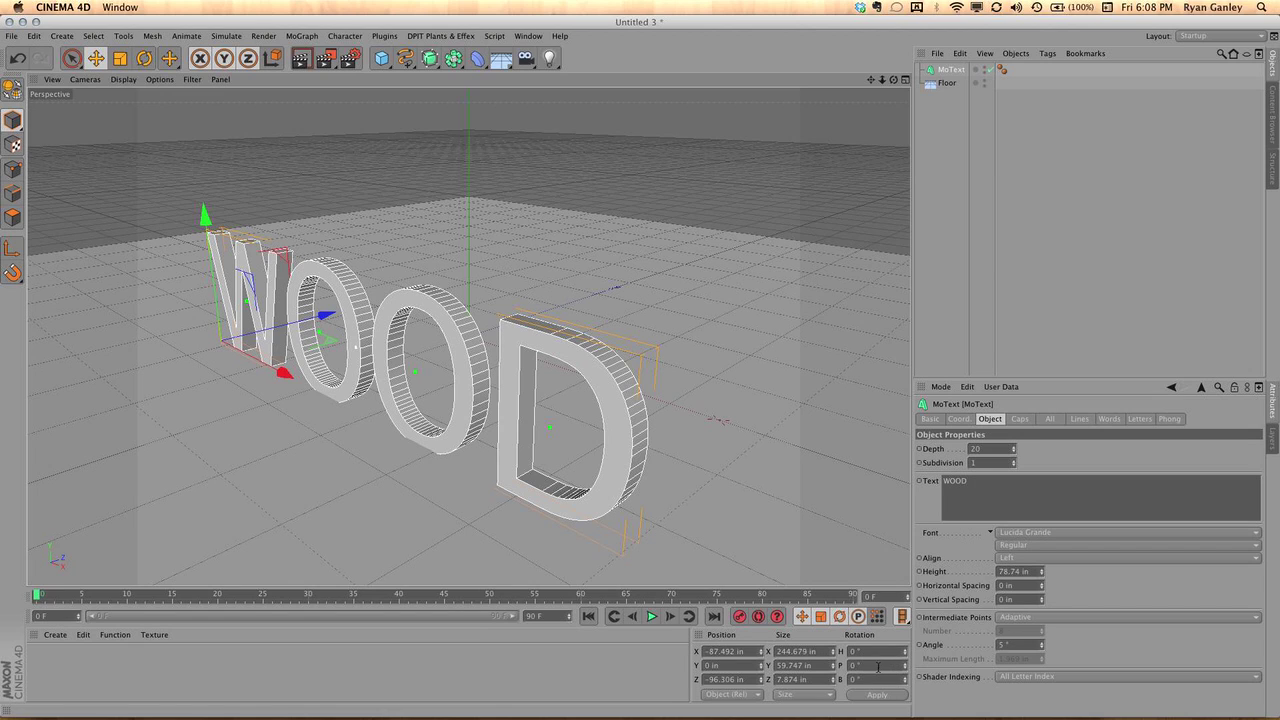
pyautogui.click(852, 665)
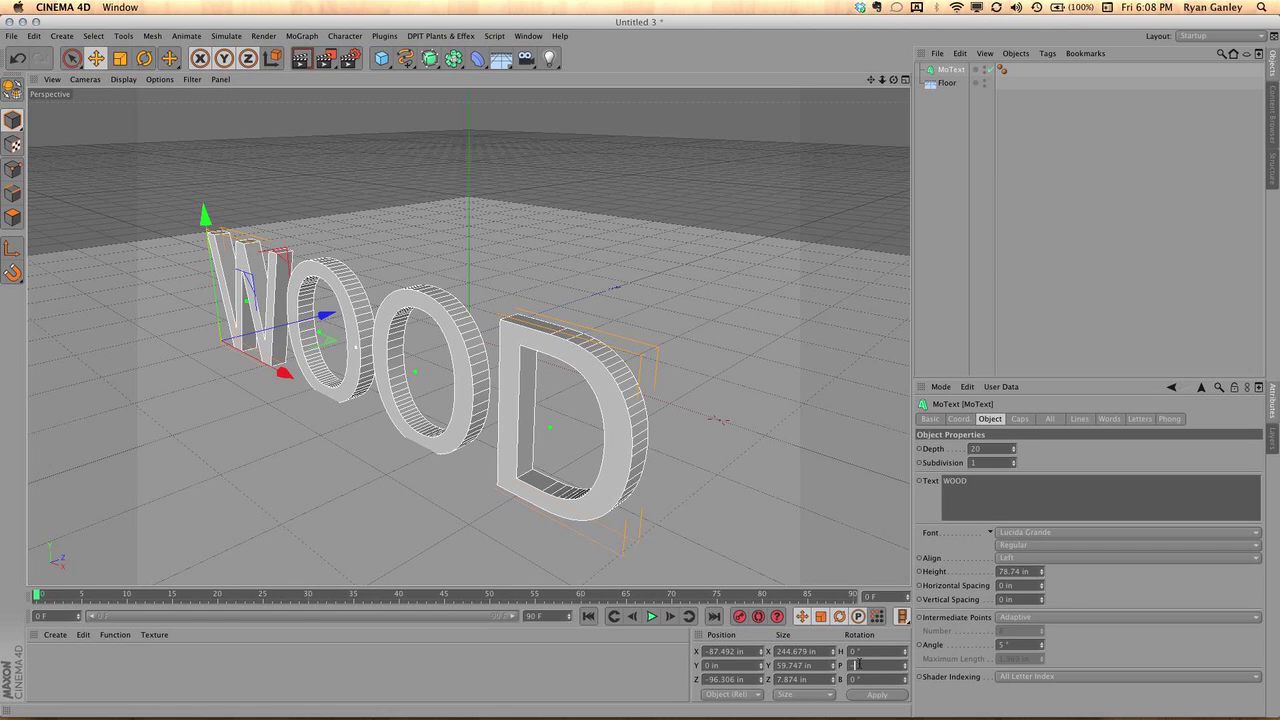
pyautogui.write('-90')
pyautogui.press('Return')
pyautogui.moveTo(233, 444)
pyautogui.mouseDown()
pyautogui.moveTo(231, 400)
pyautogui.moveTo(234, 438)
pyautogui.mouseUp()
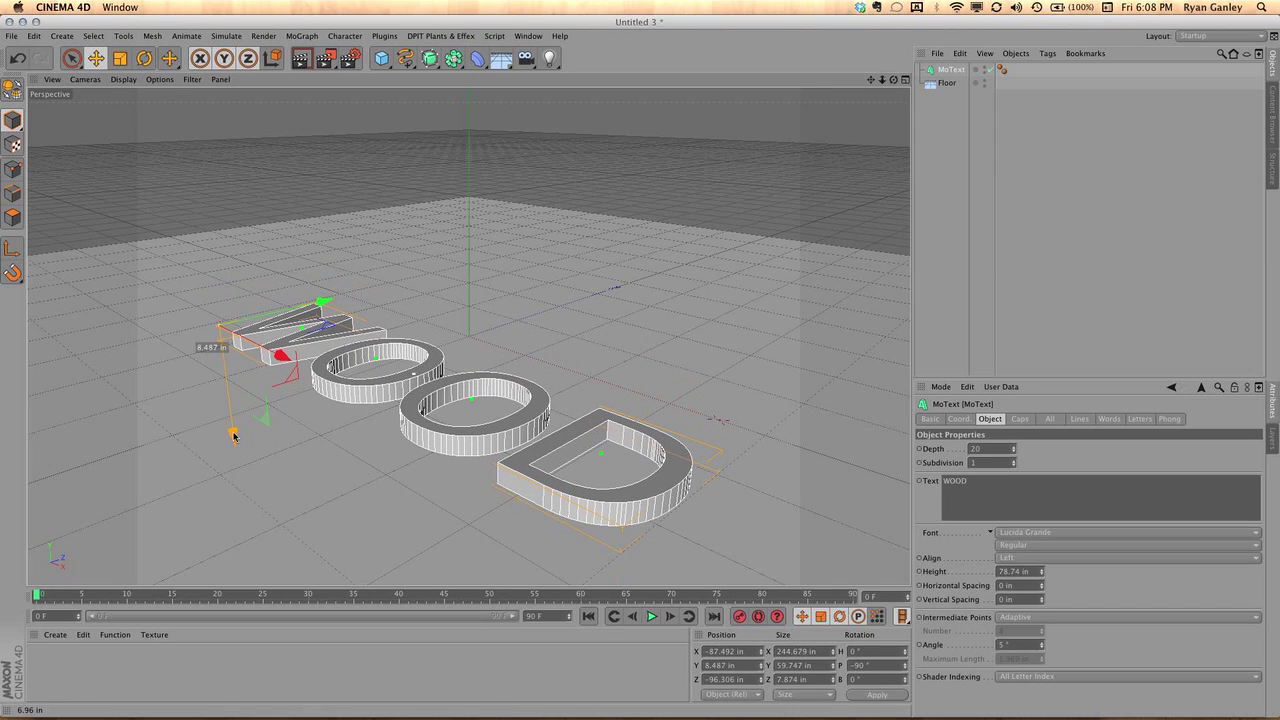
pyautogui.moveTo(234, 436); pyautogui.dragTo(234, 437)
# - Orbit the view to inspect the flat WOOD text from several angles
pyautogui.keyDown('alt'); pyautogui.moveTo(330, 415); pyautogui.dragTo(414, 397); pyautogui.keyUp('alt')
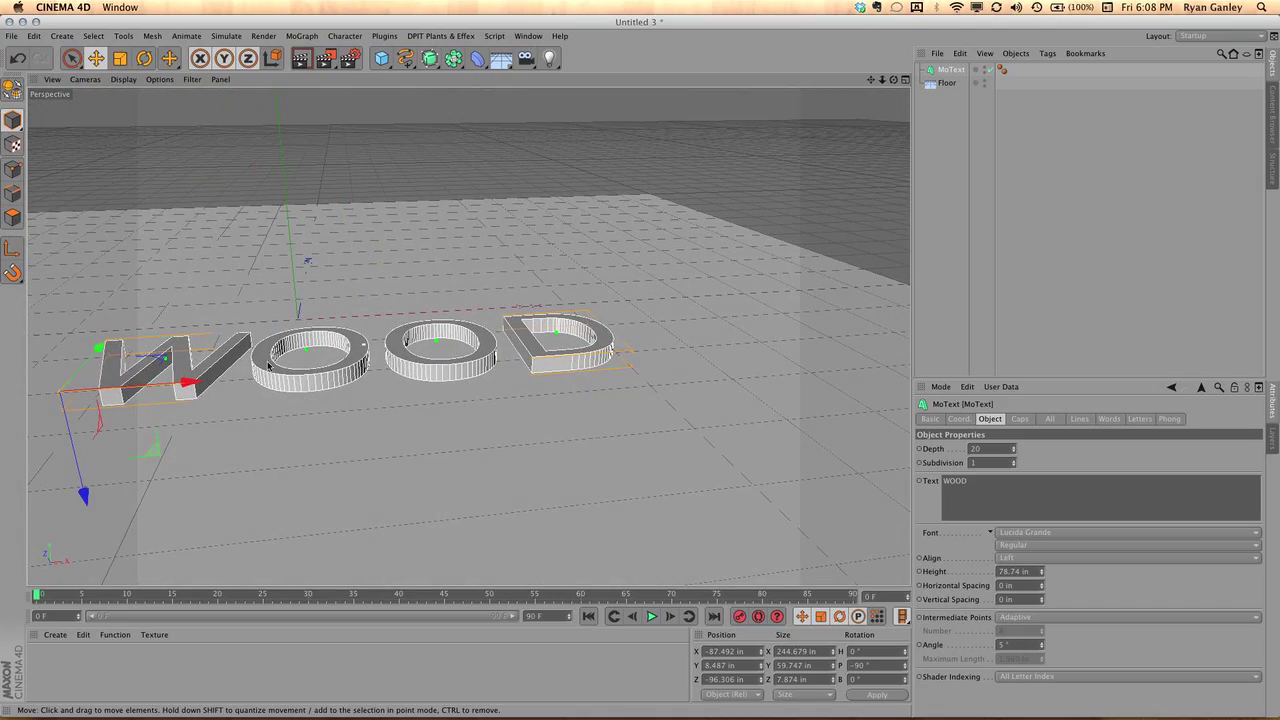
pyautogui.keyDown('alt'); pyautogui.moveTo(248, 378); pyautogui.dragTo(477, 456); pyautogui.keyUp('alt')
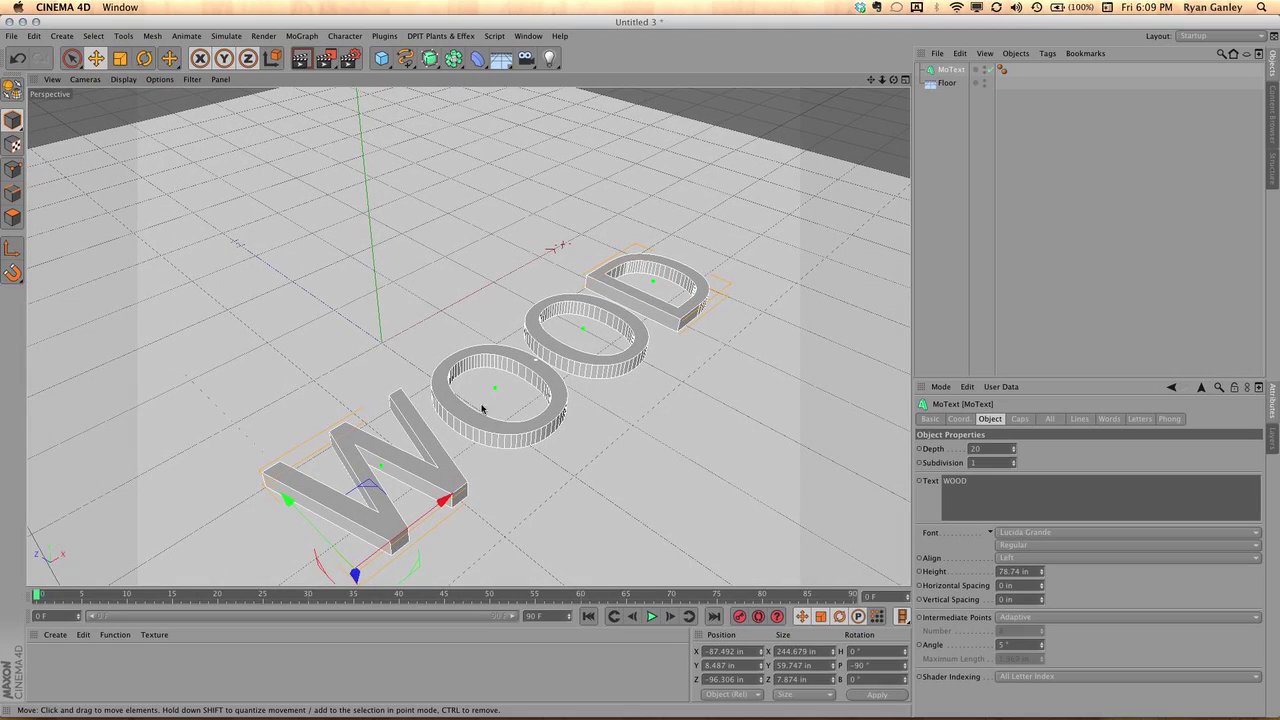
pyautogui.moveTo(887, 79); pyautogui.dragTo(563, 367)
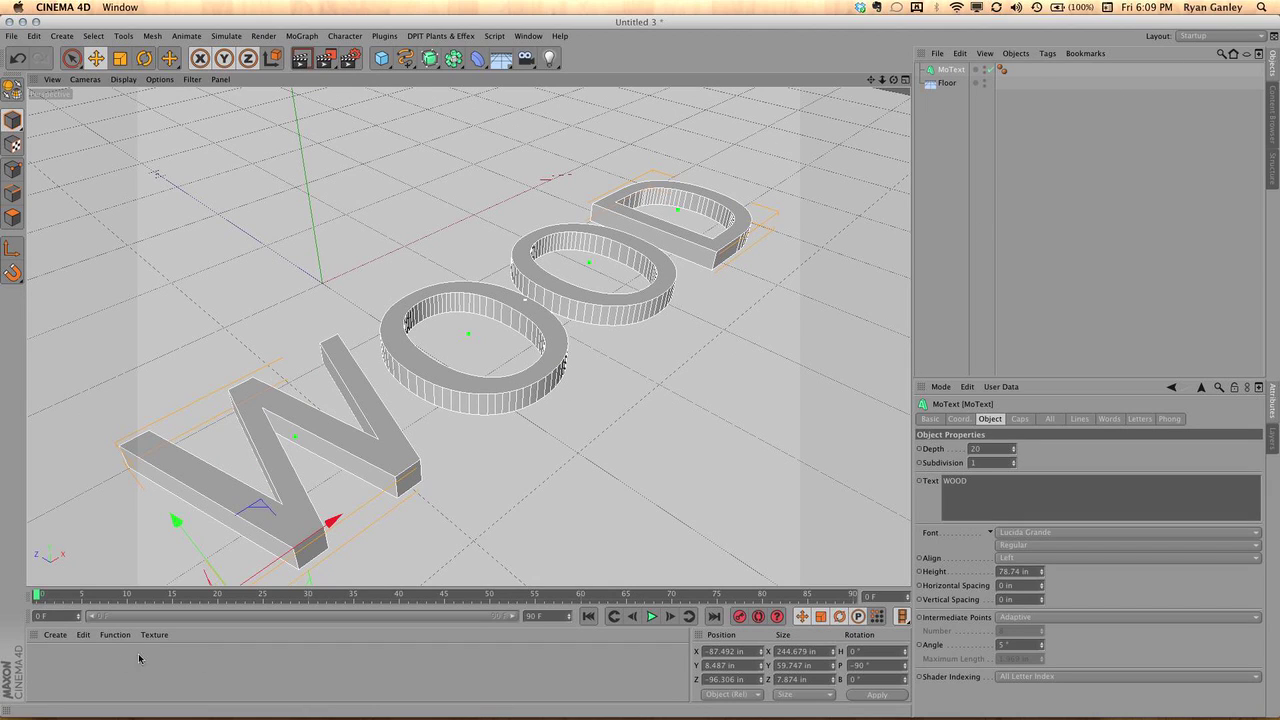
# - Create a new material Mat, open it in the Material Editor, and disable Specular
pyautogui.click(107, 663)
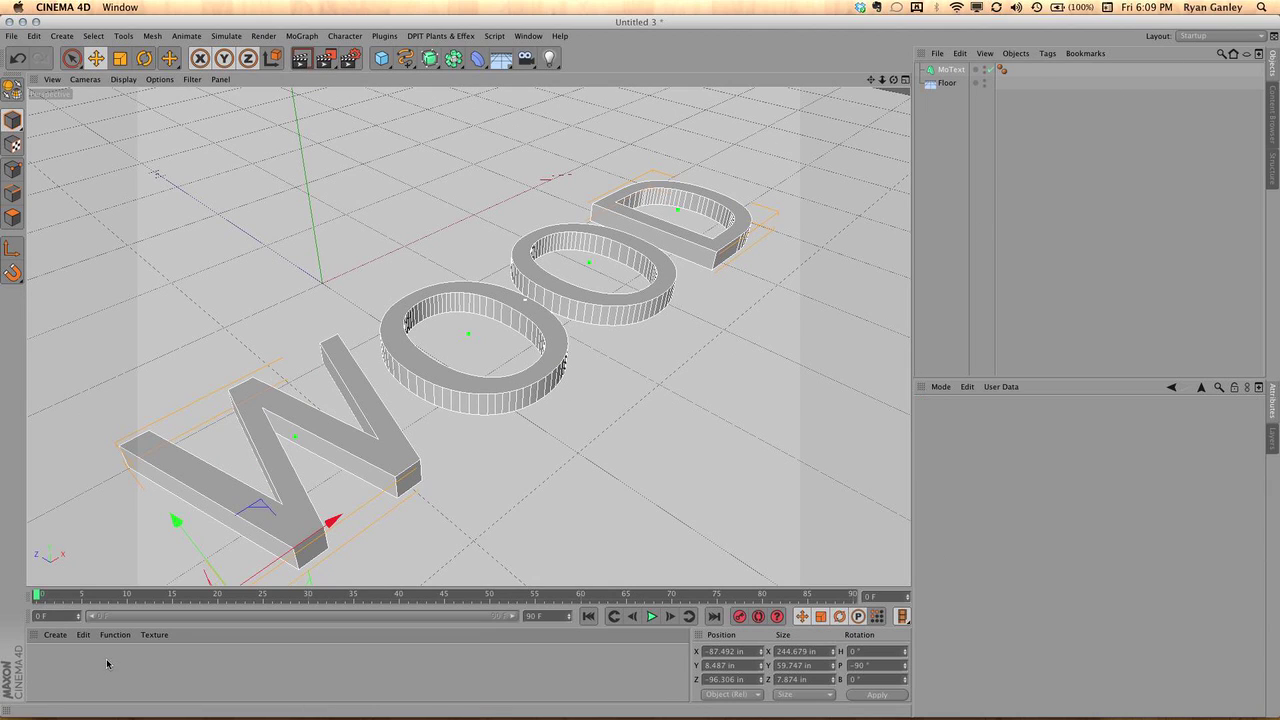
pyautogui.doubleClick(39, 668)
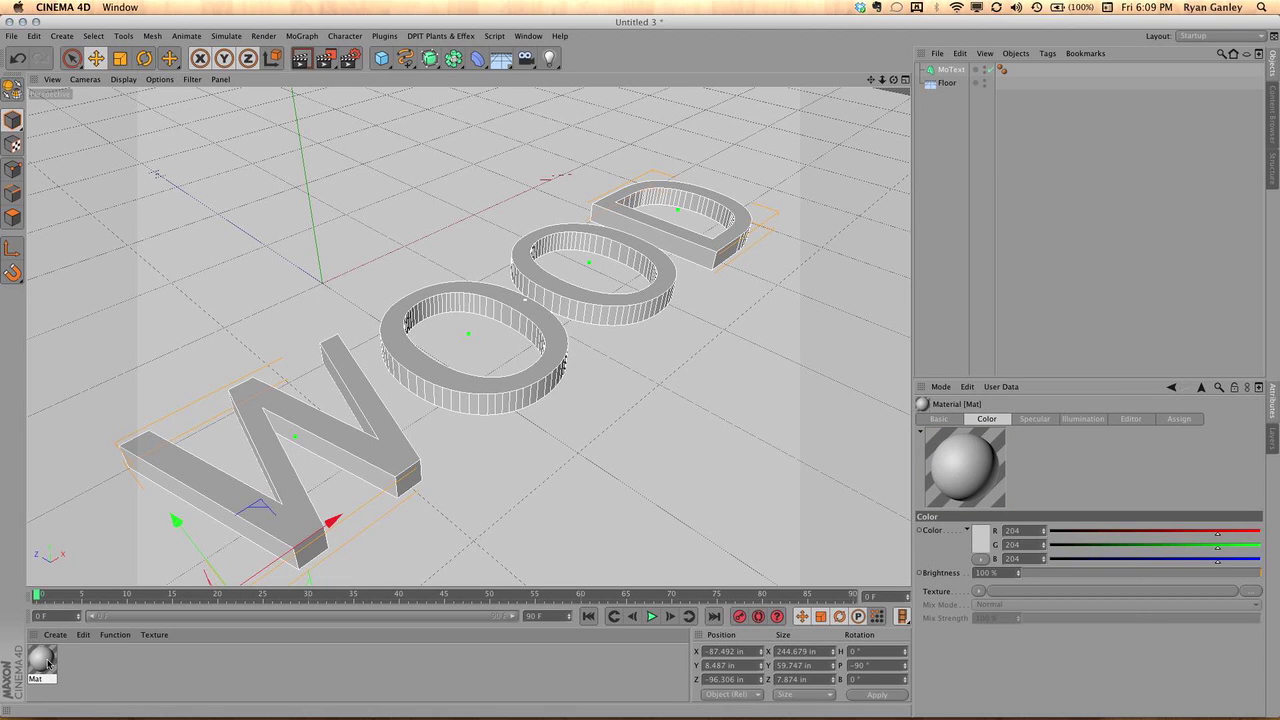
pyautogui.doubleClick(48, 662)
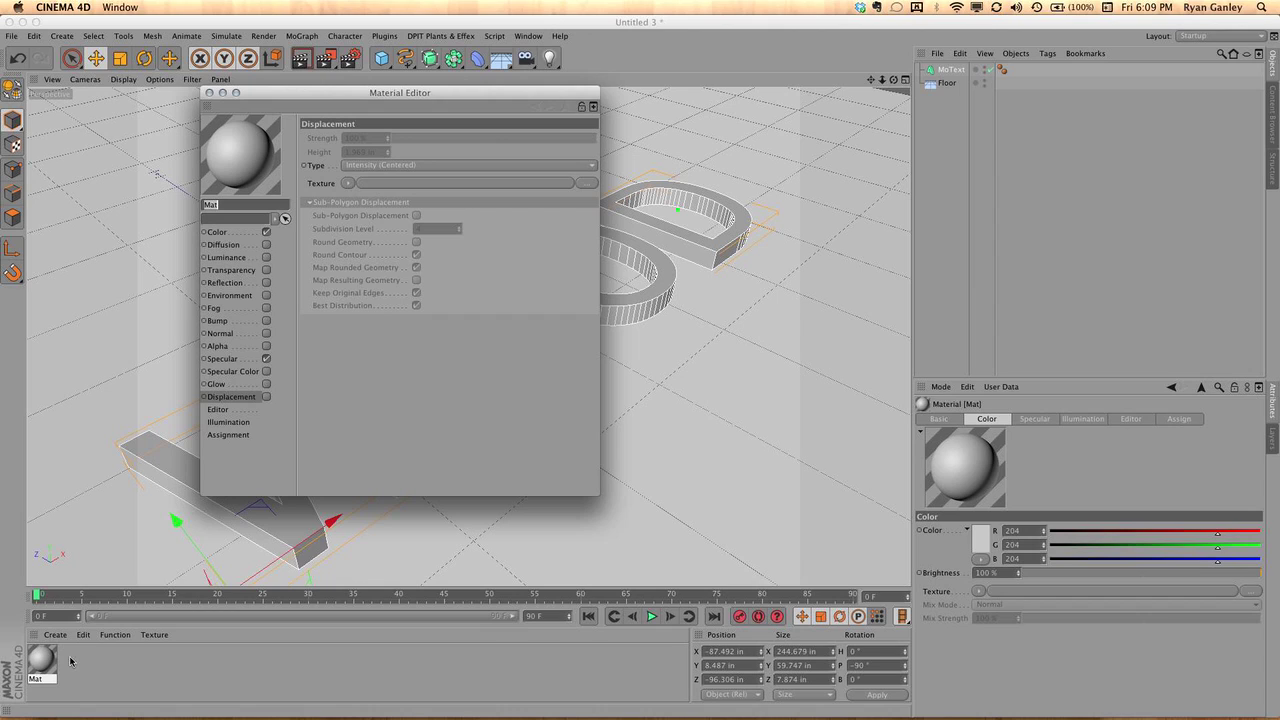
pyautogui.click(266, 358)
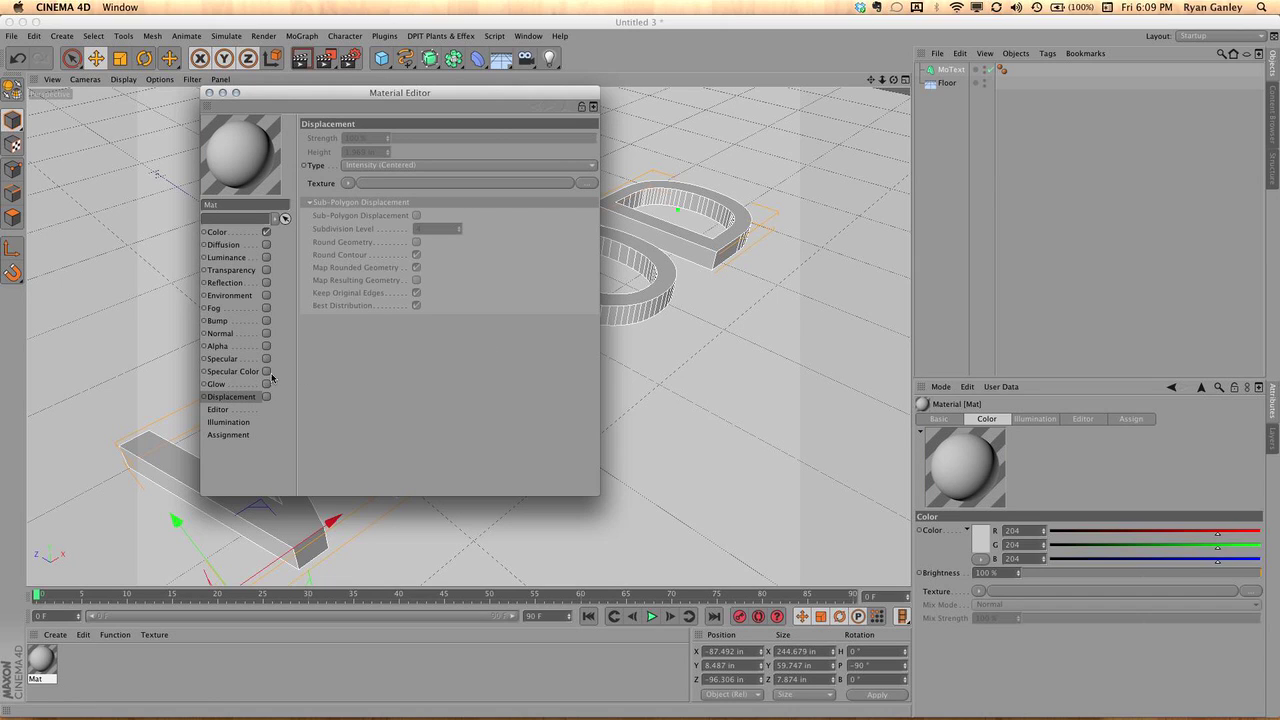
# - Try Specular Color brightness at 30% and 100%, then switch Specular Color back off
pyautogui.click(266, 371)
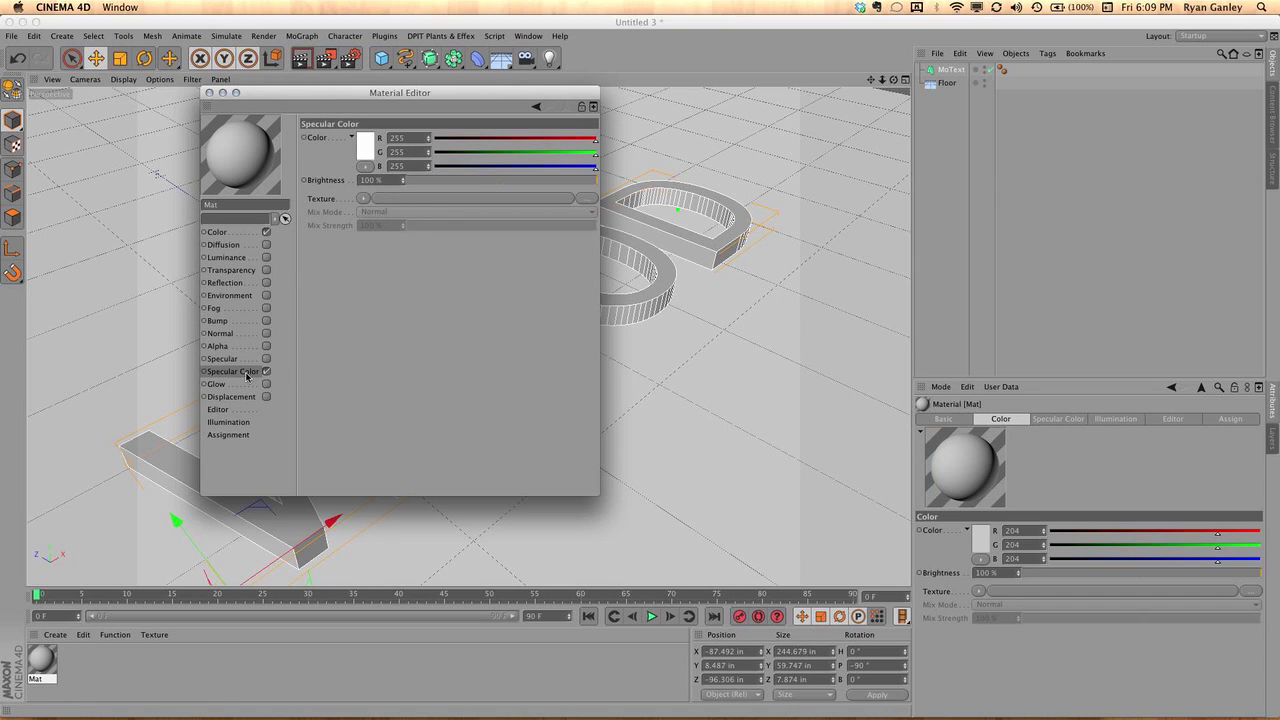
pyautogui.click(488, 183)
pyautogui.click(465, 183)
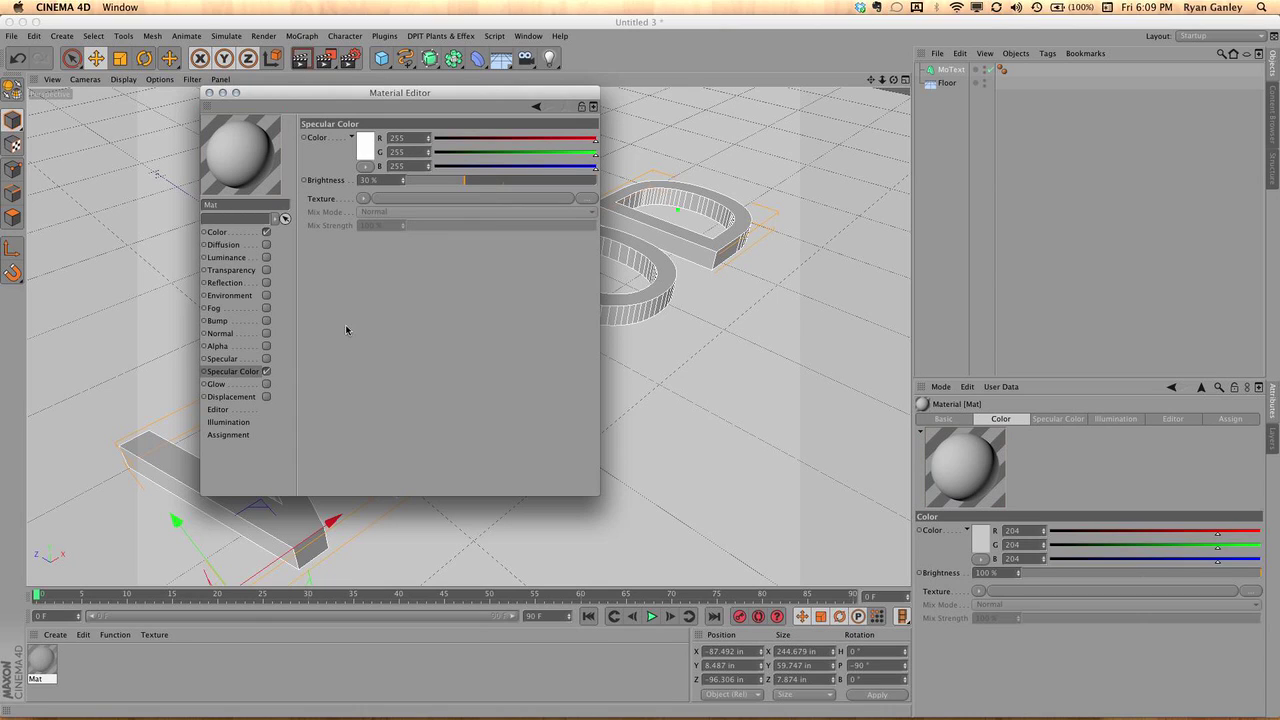
pyautogui.moveTo(483, 183); pyautogui.dragTo(598, 186)
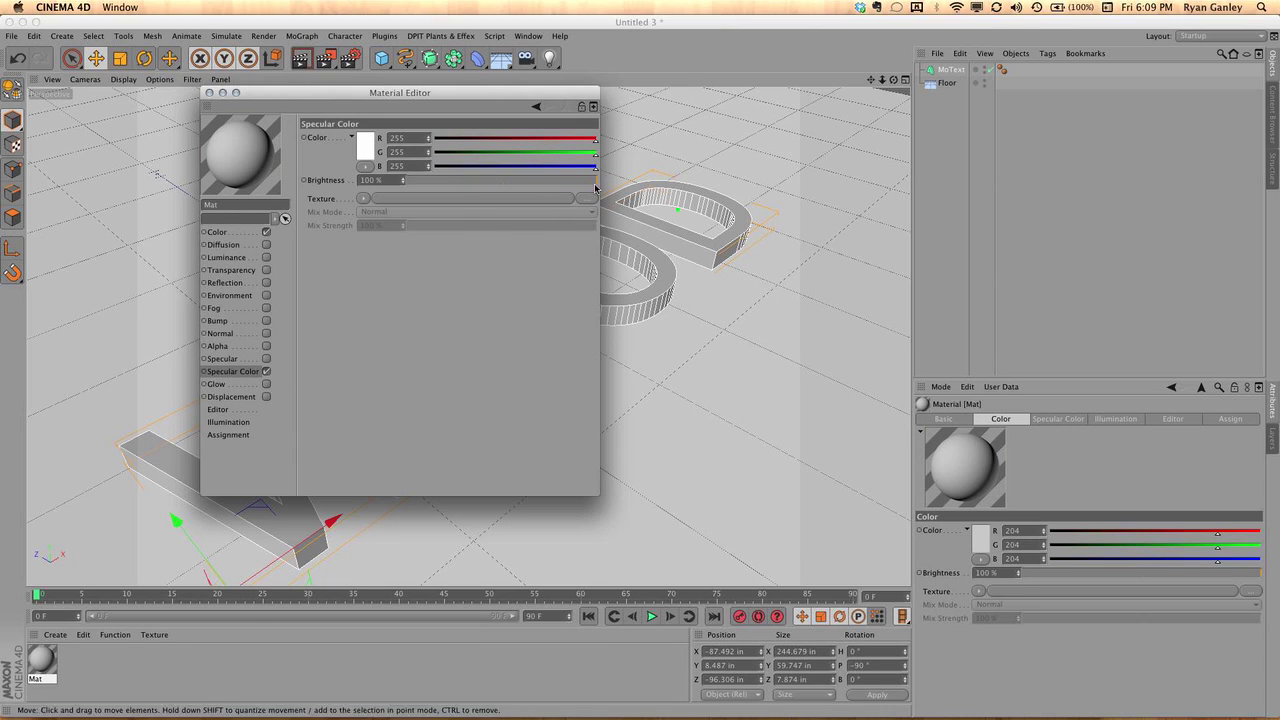
pyautogui.click(266, 371)
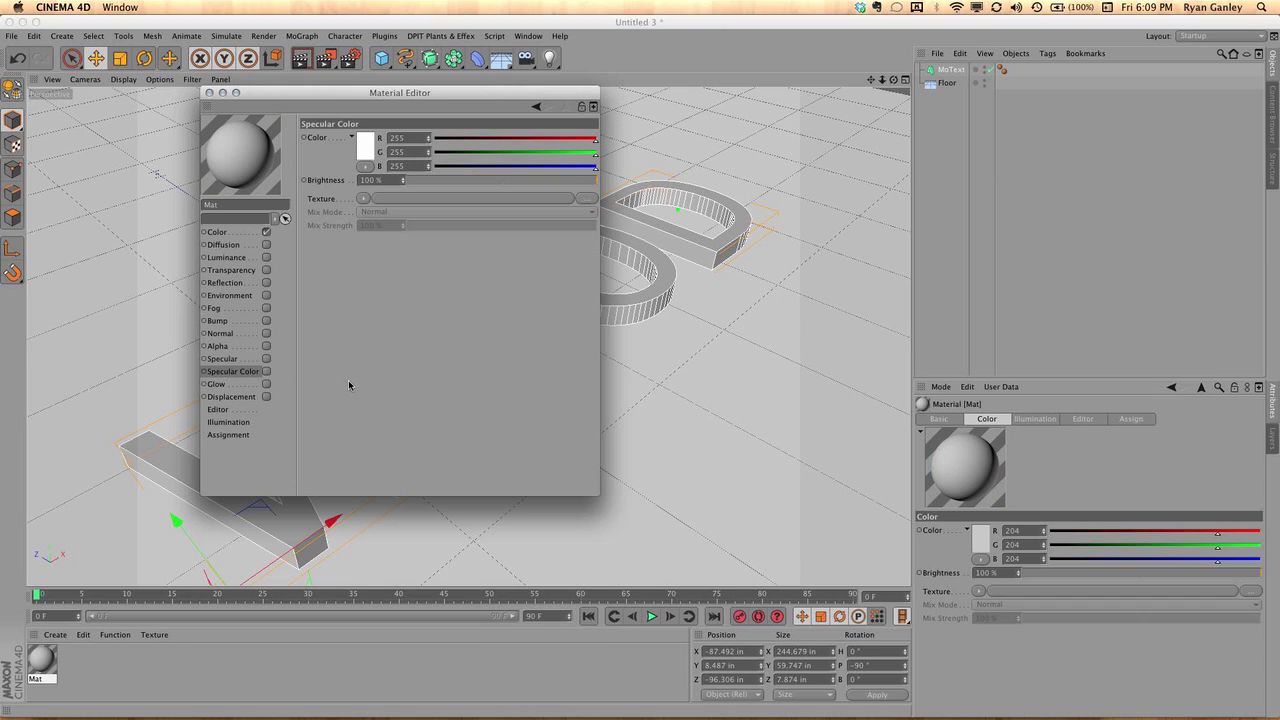
# - Load oak.jpg as Mat's Color texture without copying it into the project
pyautogui.click(255, 234)
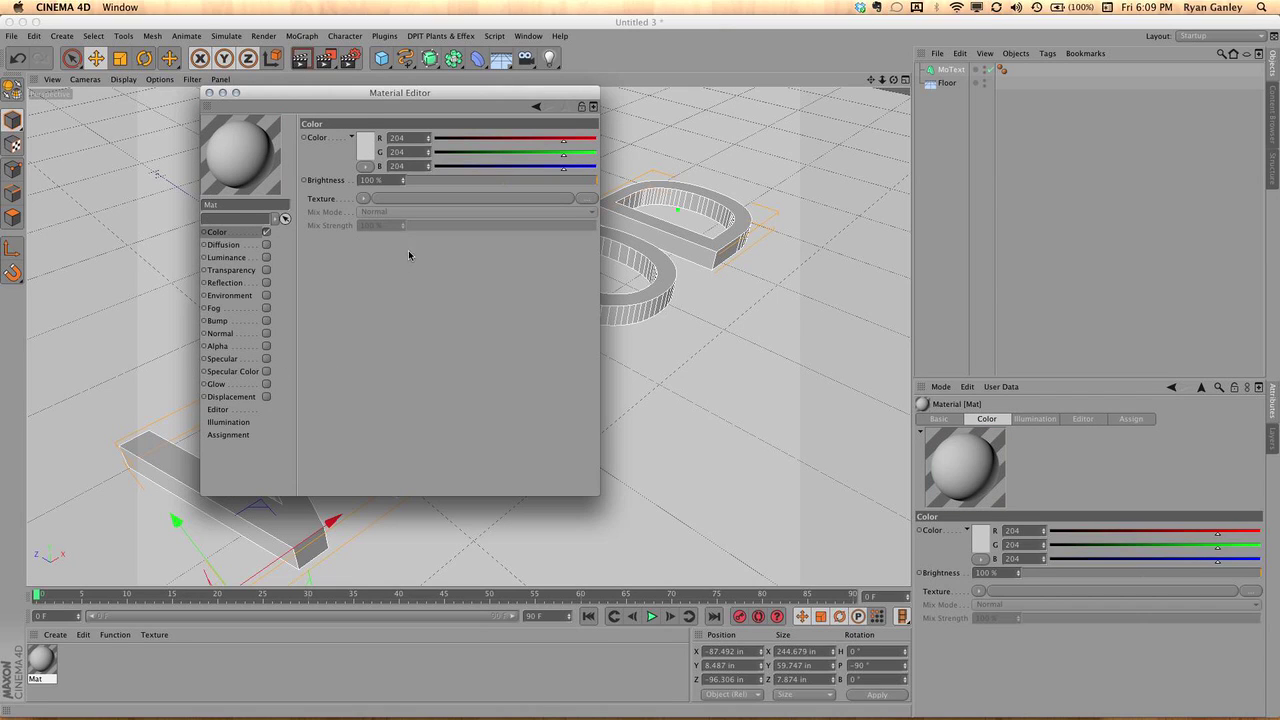
pyautogui.click(442, 199)
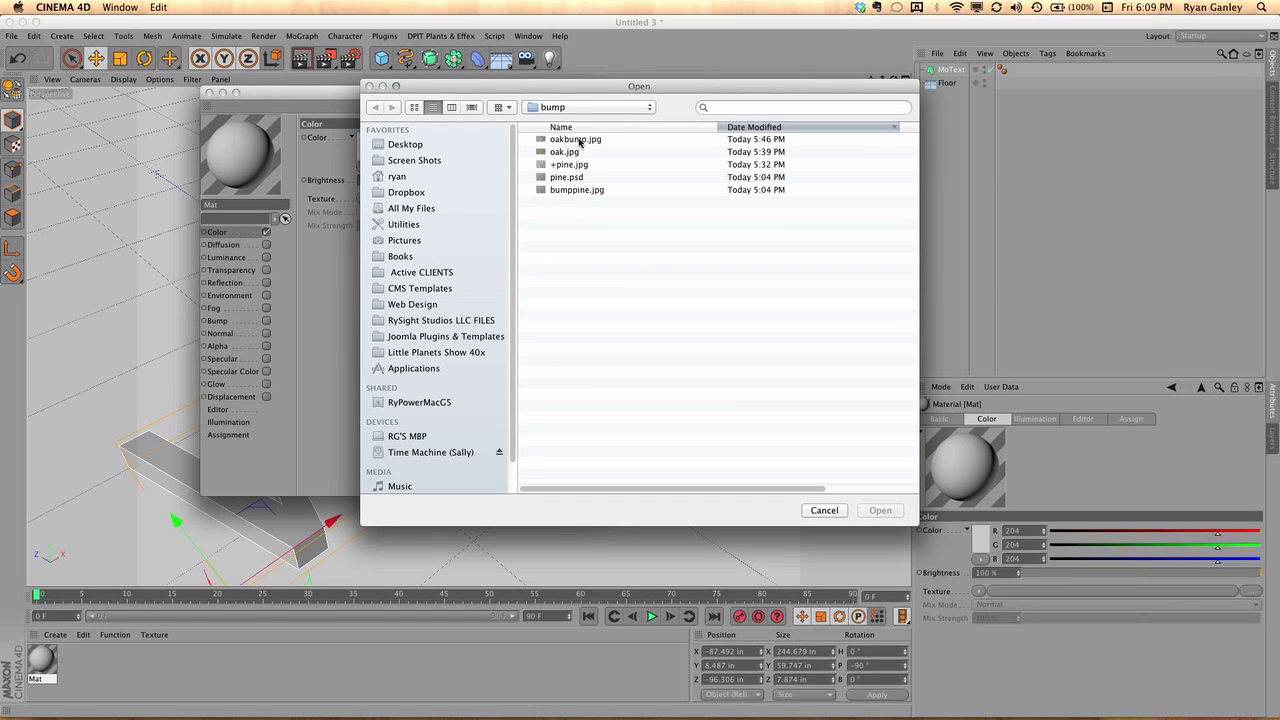
pyautogui.click(557, 153)
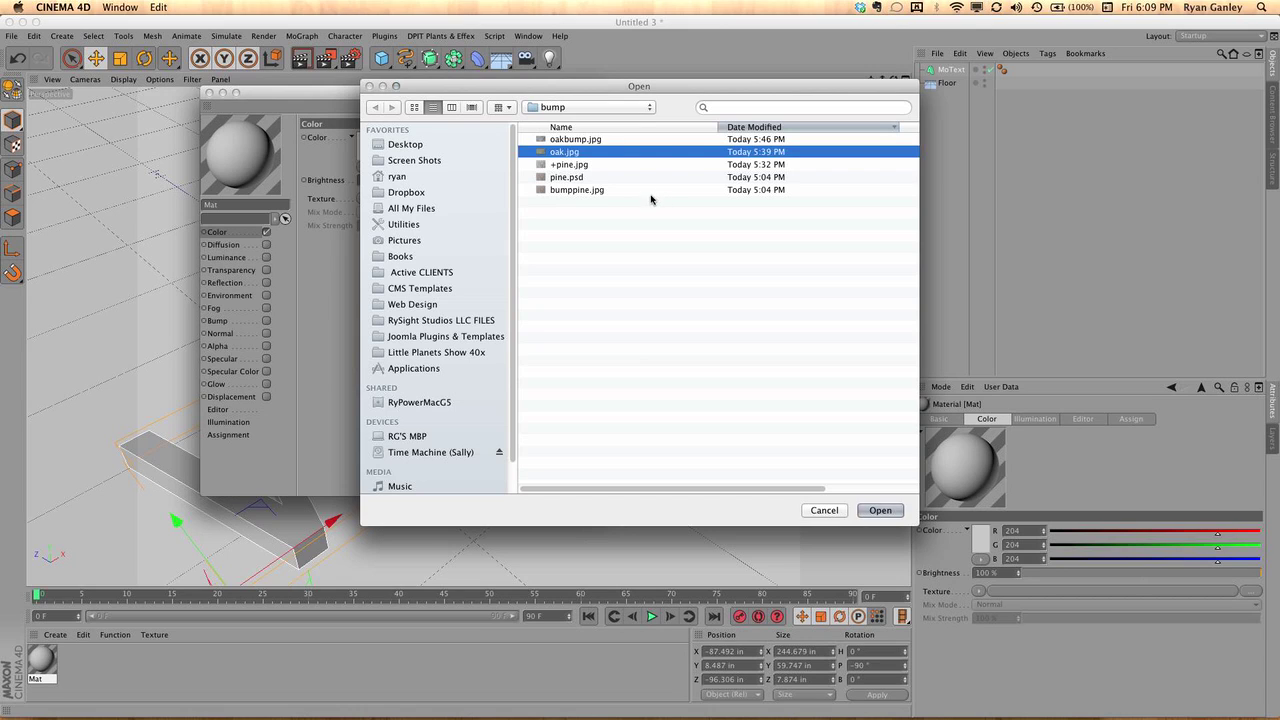
pyautogui.press('space')
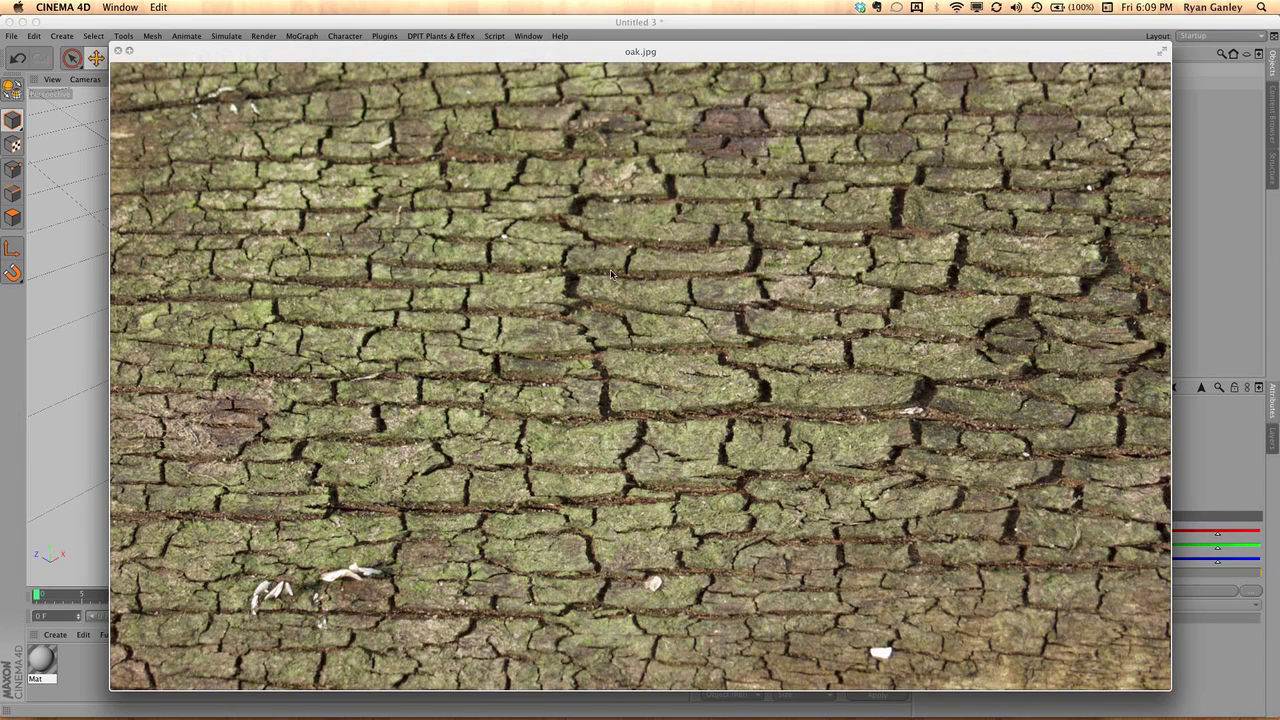
pyautogui.press('space')
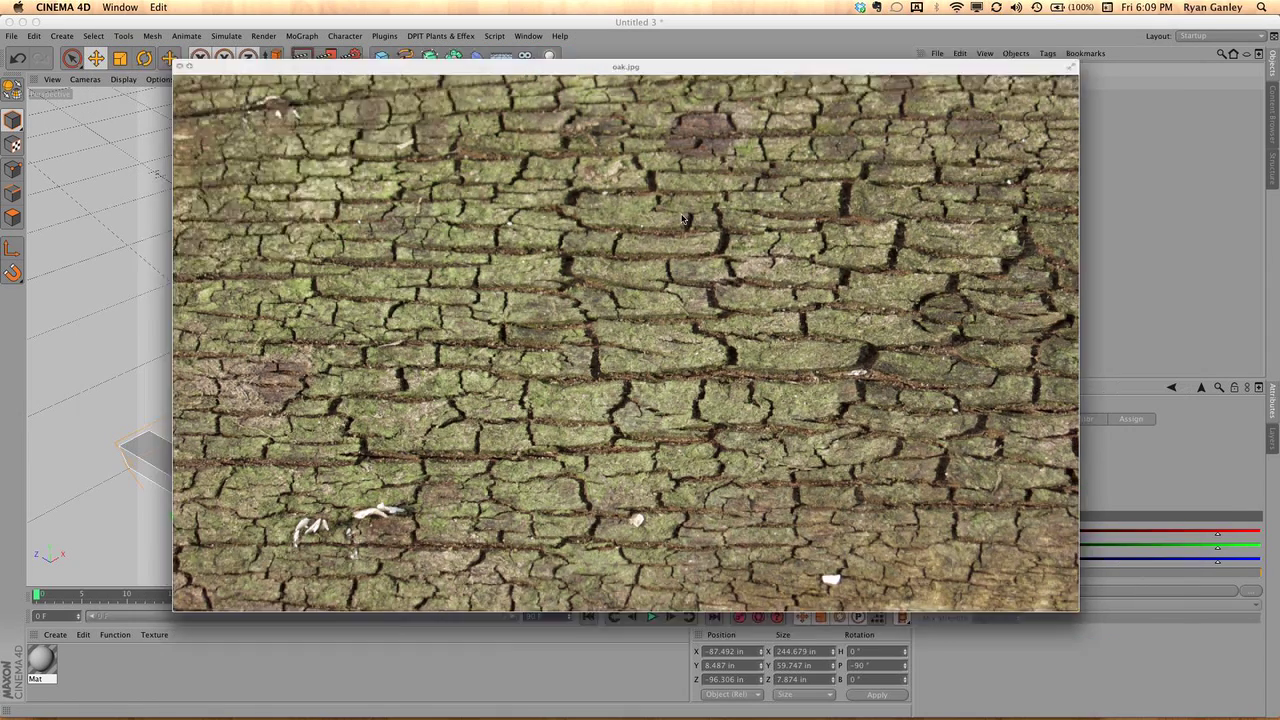
pyautogui.click(880, 510)
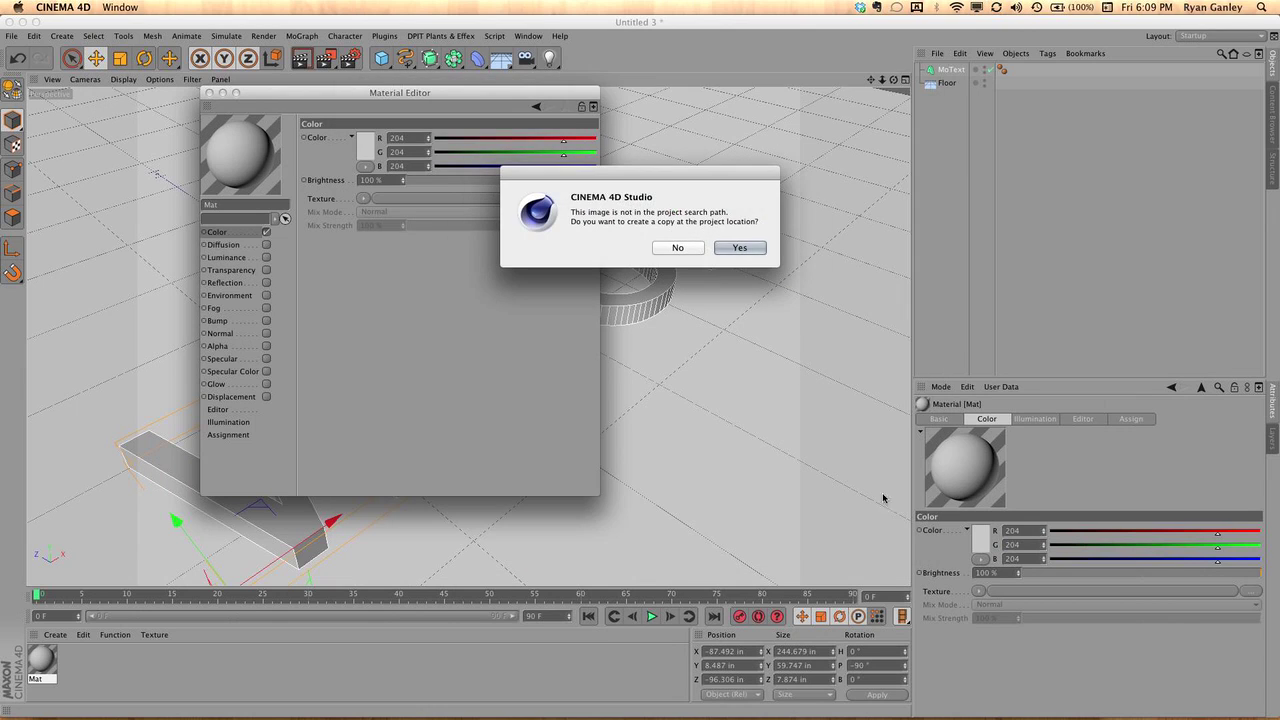
pyautogui.click(678, 249)
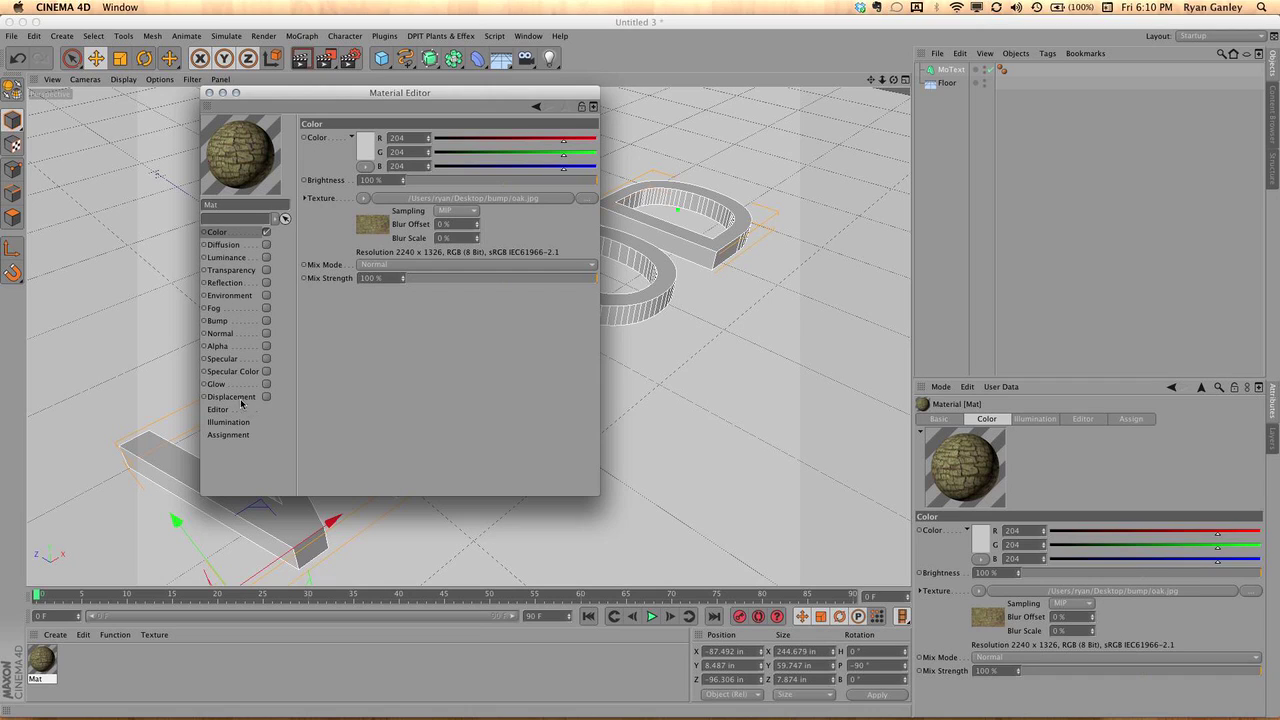
pyautogui.click(241, 323)
# - Enable Bump with oakbump.jpg, not copied to the project, at 100% strength
pyautogui.click(266, 321)
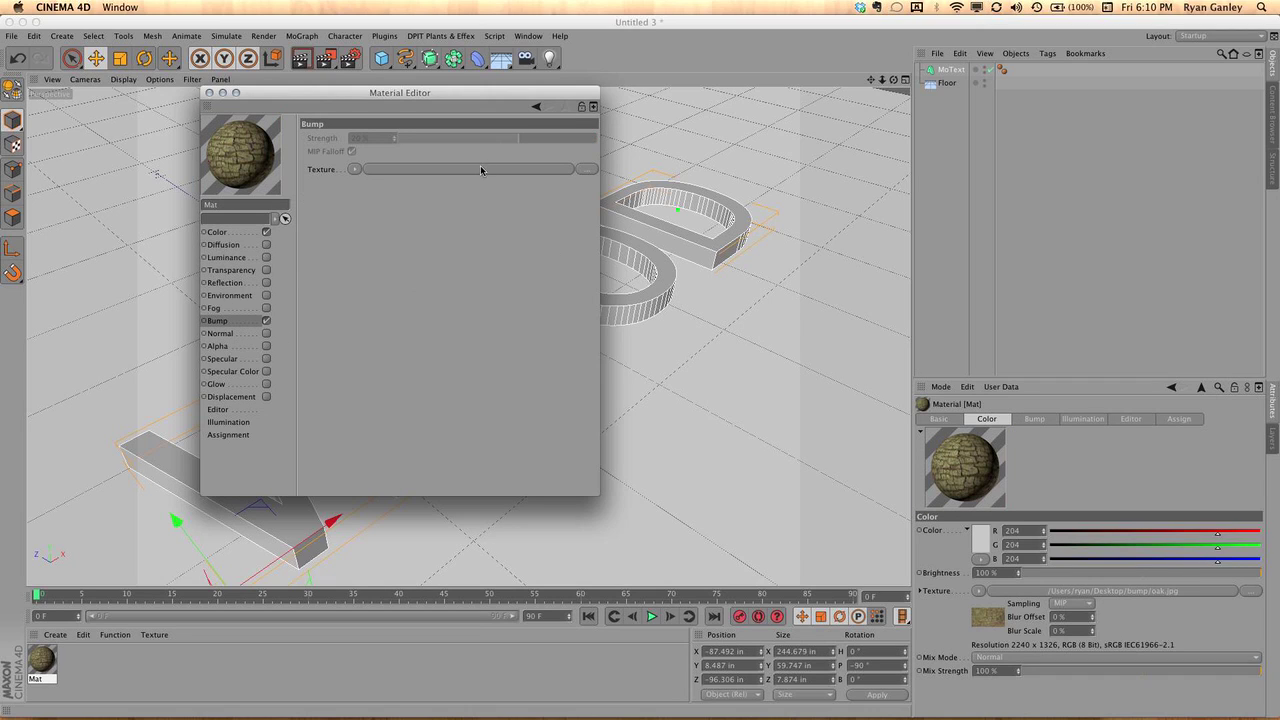
pyautogui.click(587, 169)
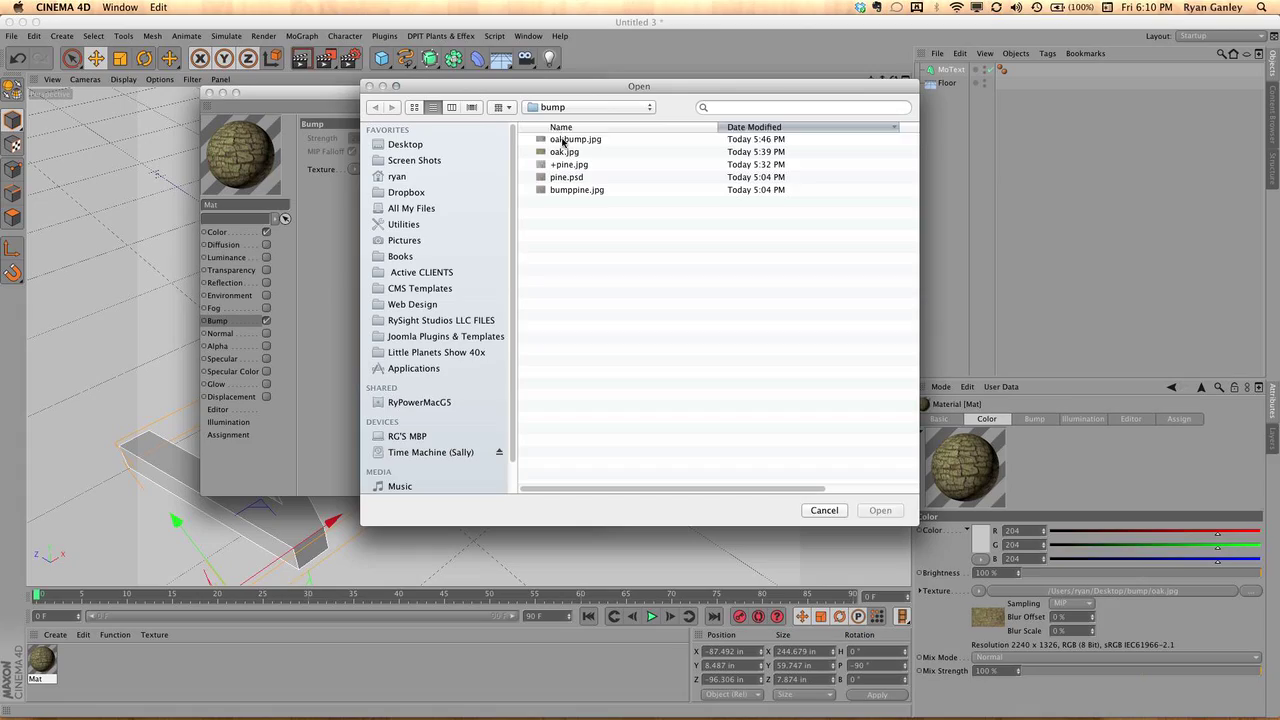
pyautogui.click(562, 142)
pyautogui.press('Return')
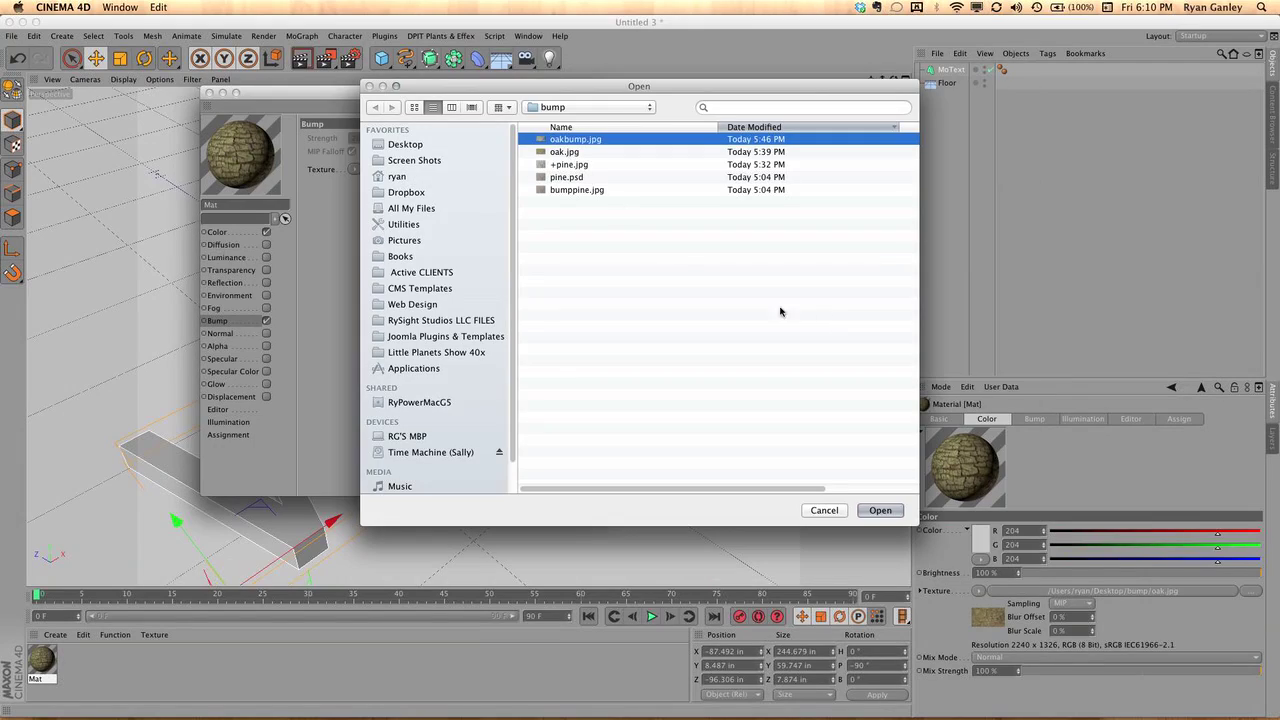
pyautogui.doubleClick(565, 142)
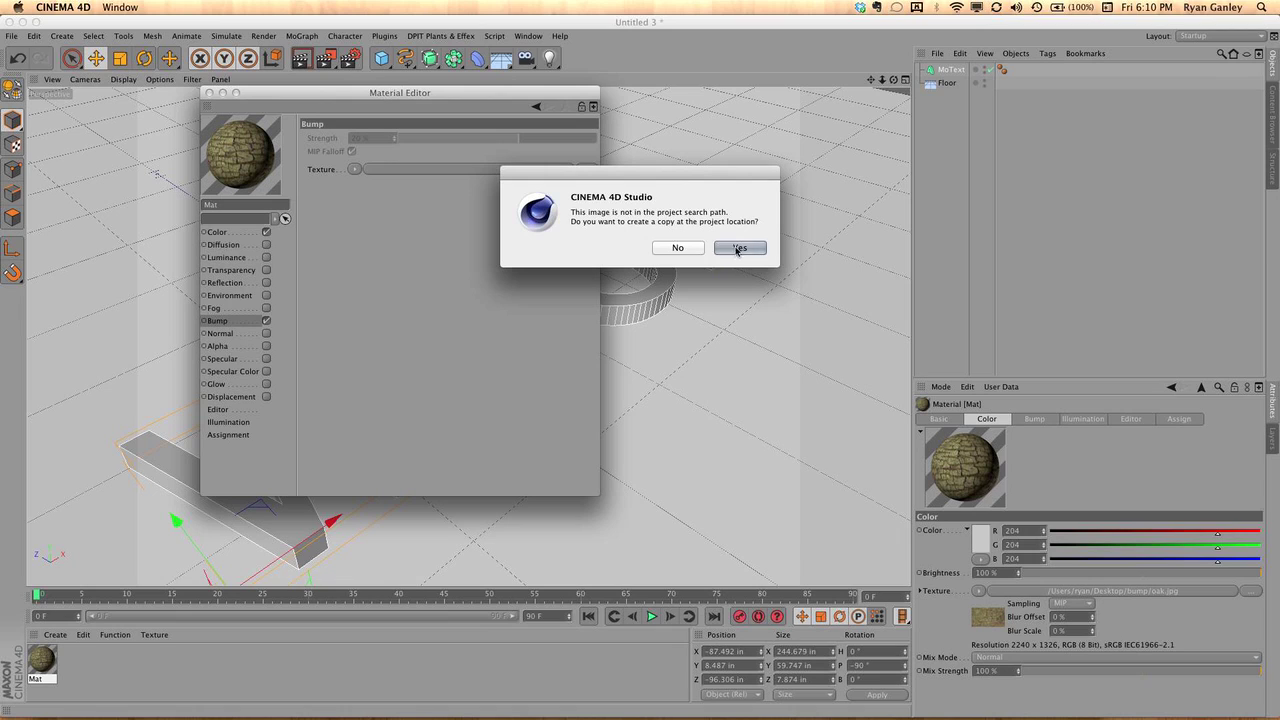
pyautogui.click(686, 249)
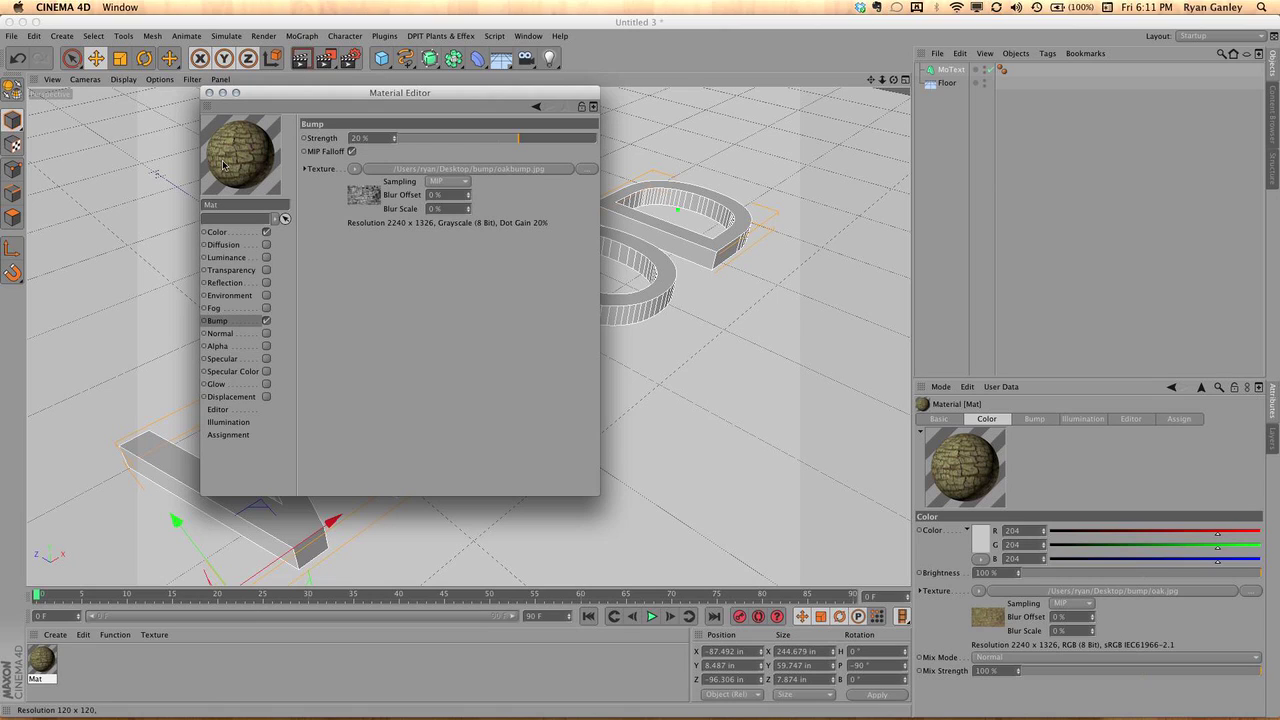
pyautogui.moveTo(517, 138); pyautogui.dragTo(597, 140)
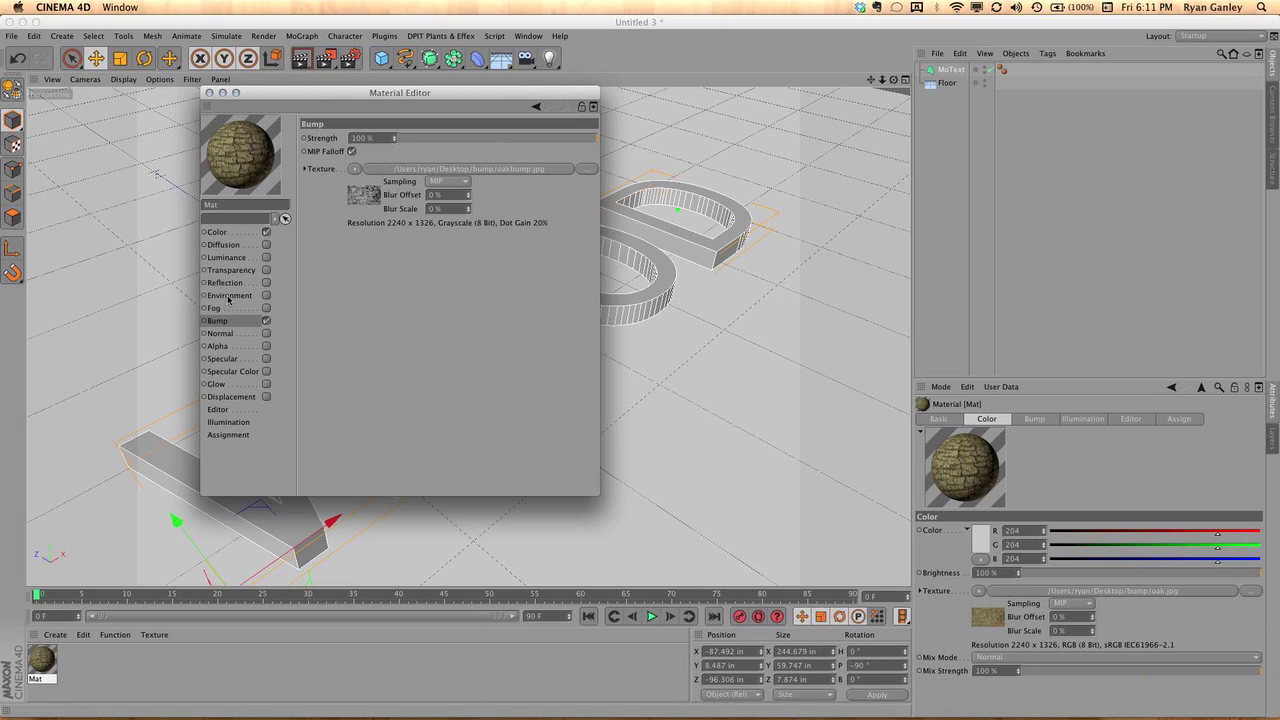
# - Enable Displacement with oakbump.jpg, copying the image into the project
pyautogui.click(232, 397)
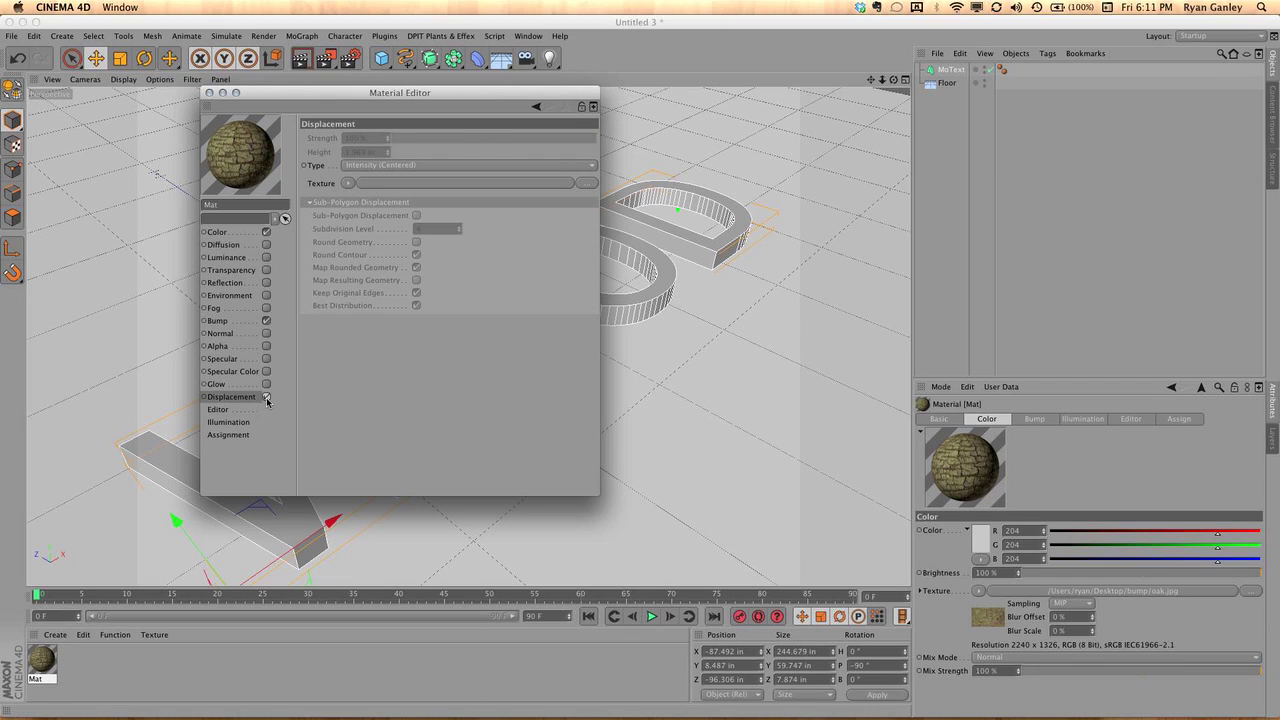
pyautogui.click(266, 398)
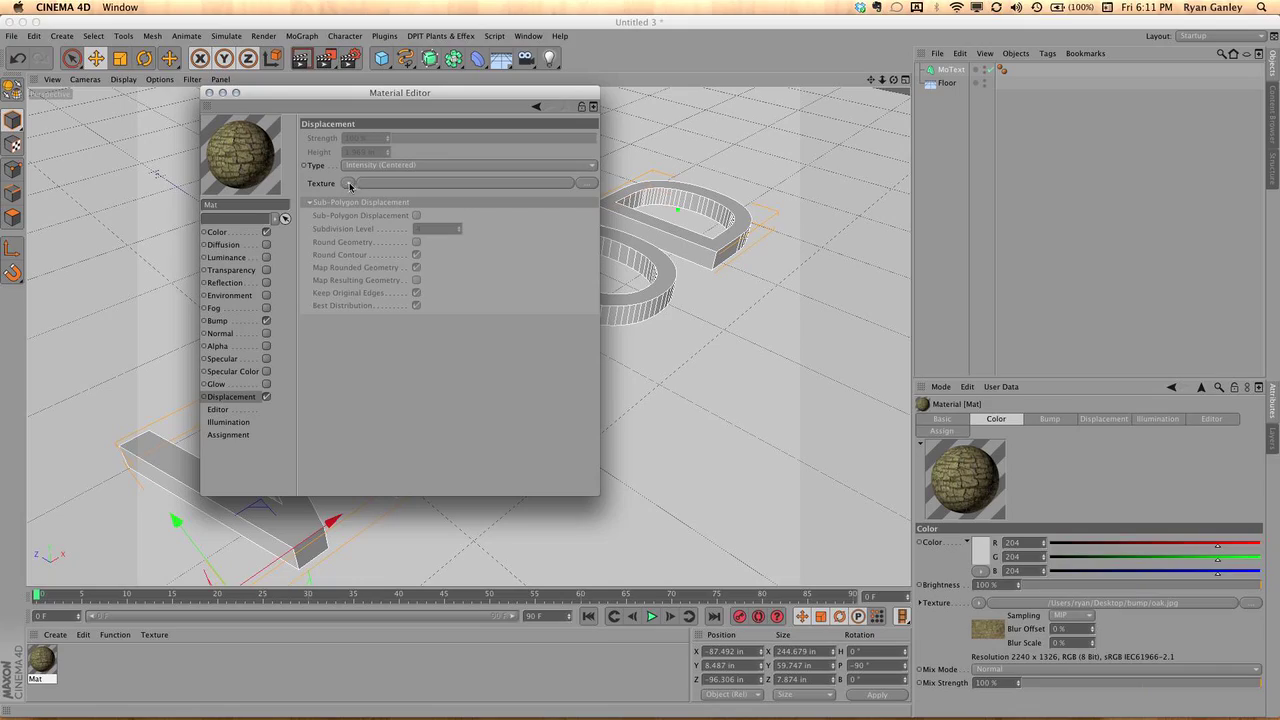
pyautogui.click(548, 183)
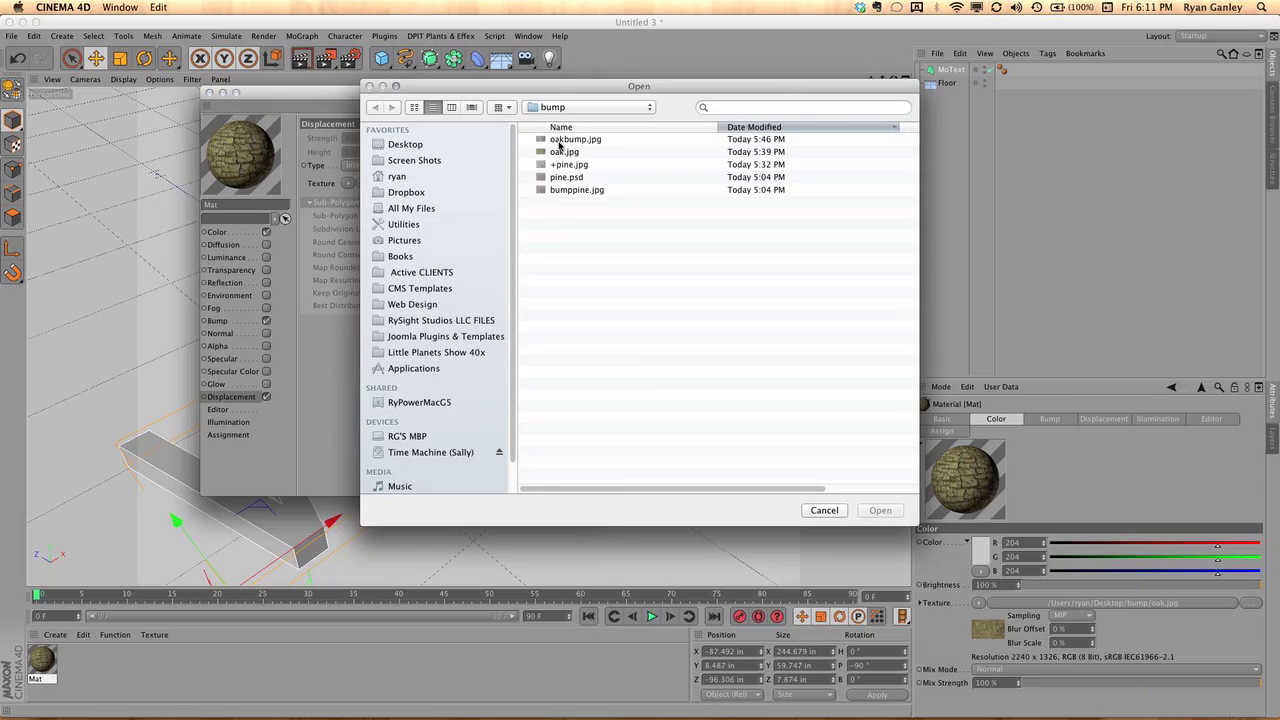
pyautogui.click(561, 141)
pyautogui.press('space')
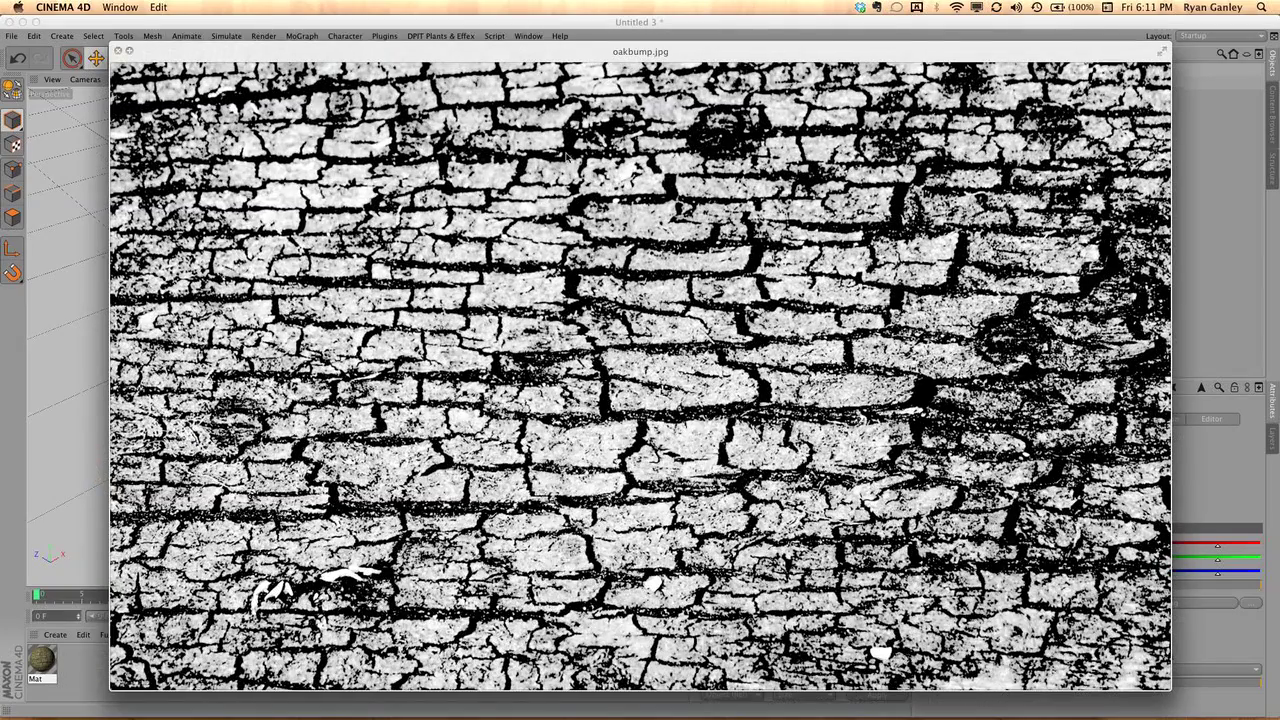
pyautogui.press('space')
pyautogui.click(882, 509)
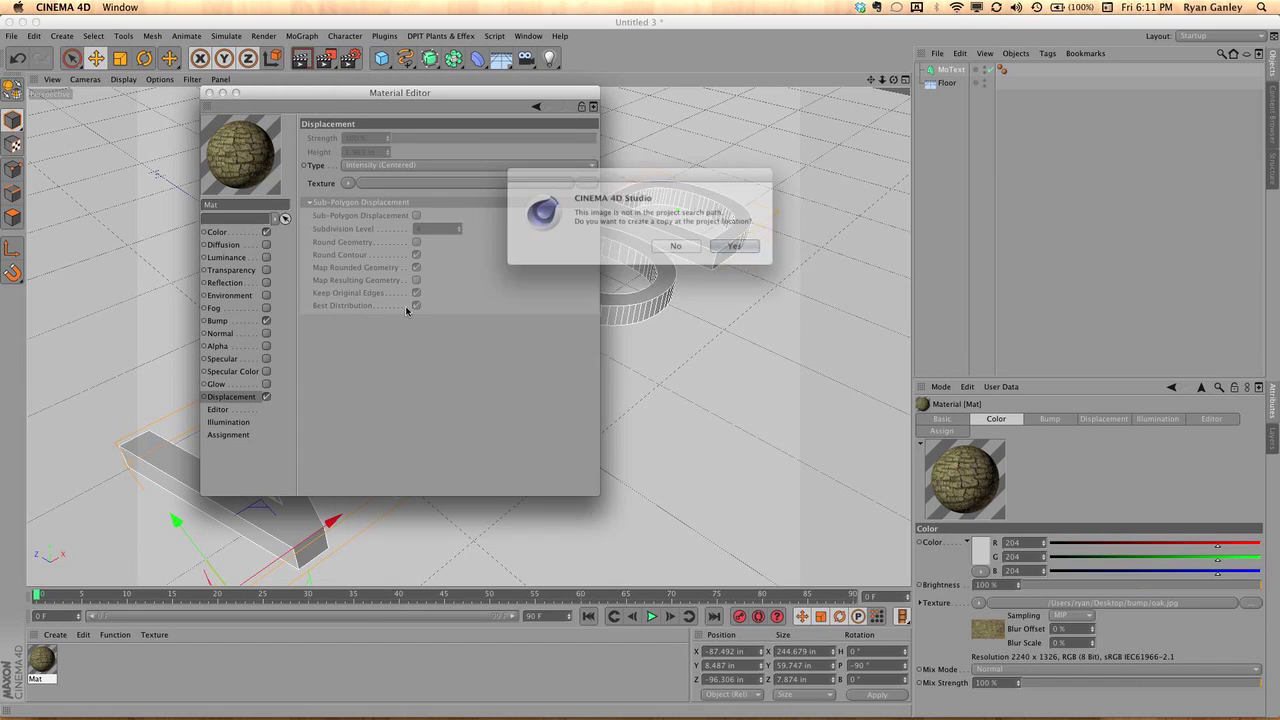
pyautogui.click(739, 248)
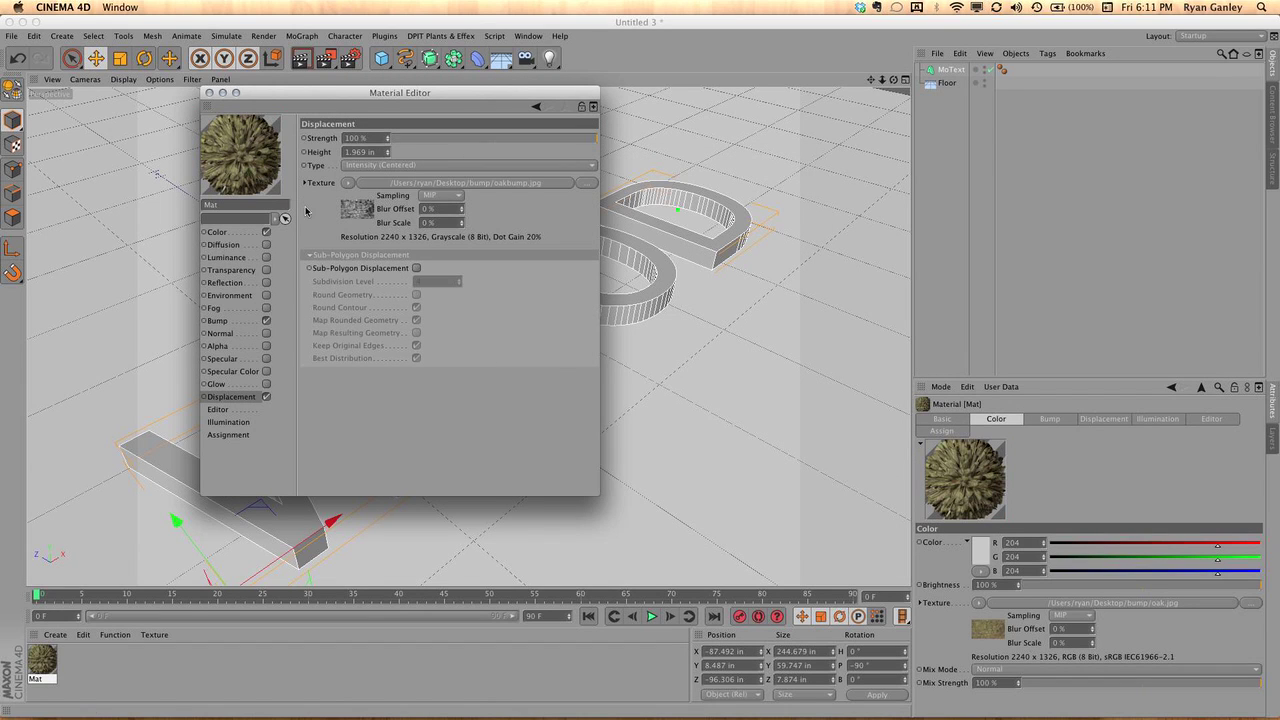
# - Lower the displacement strength to 8% and move the Material Editor aside
pyautogui.click(551, 139)
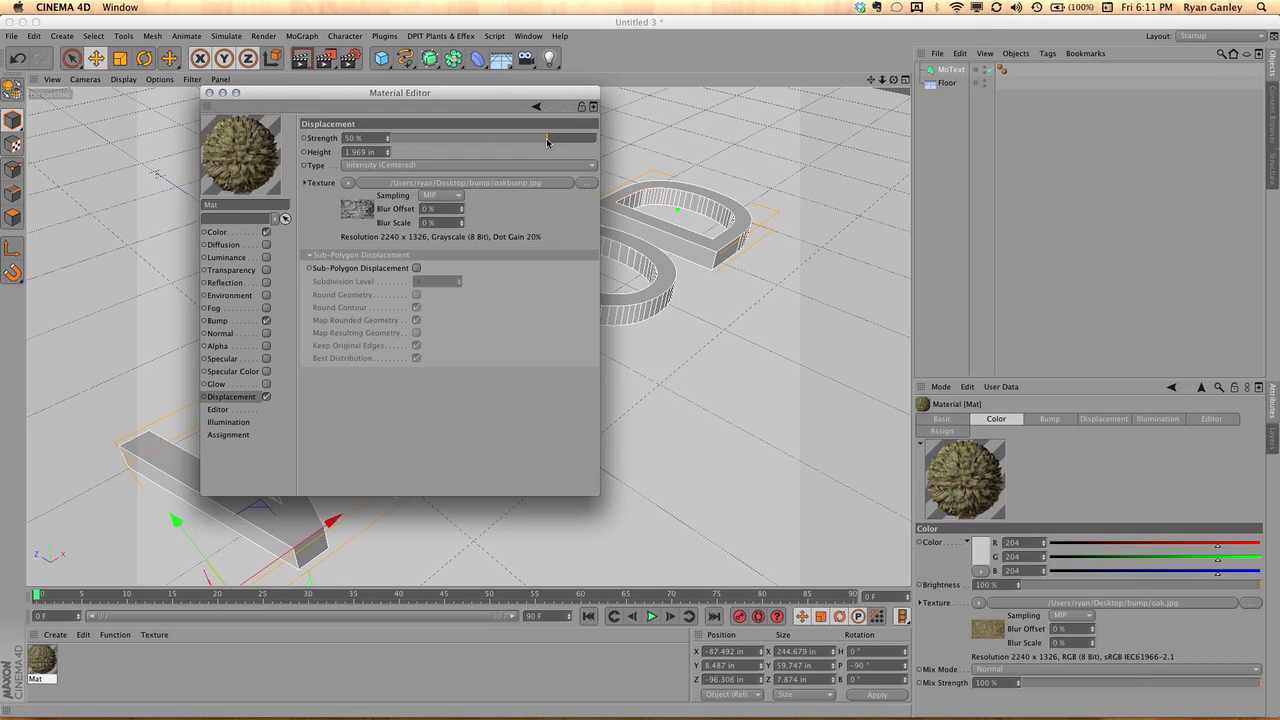
pyautogui.moveTo(547, 142); pyautogui.dragTo(516, 145)
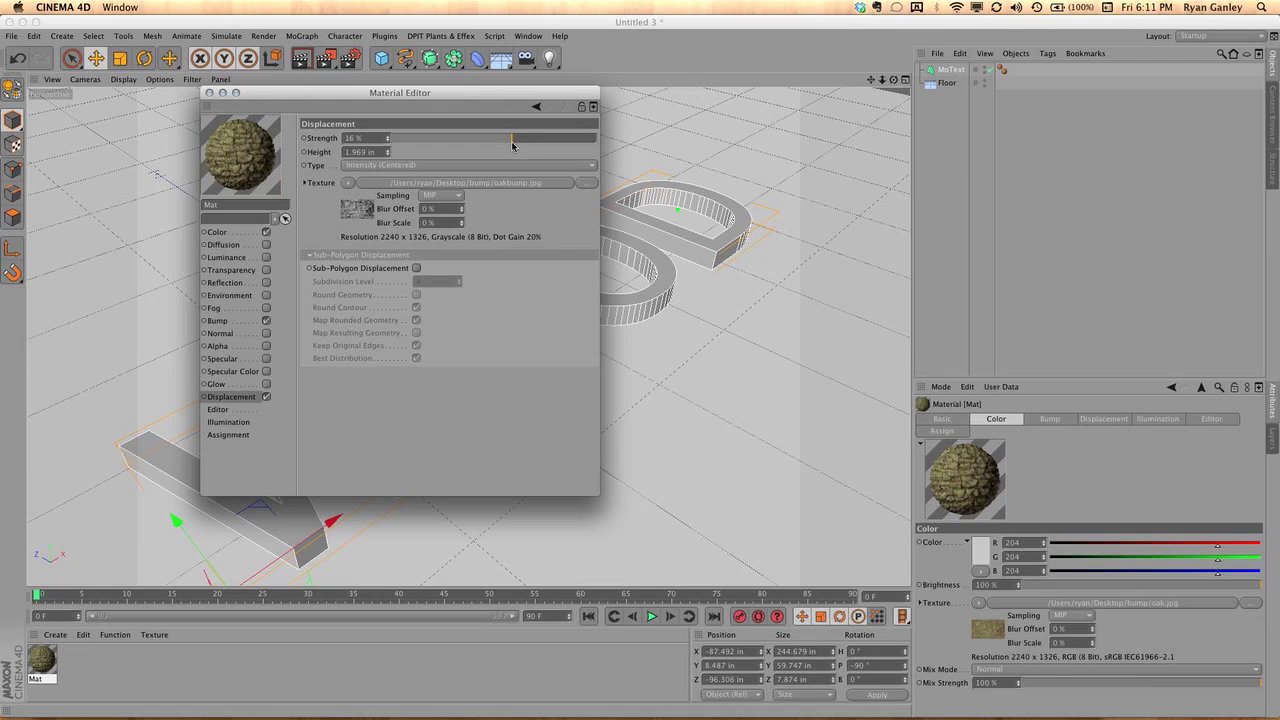
pyautogui.moveTo(509, 142); pyautogui.dragTo(504, 143)
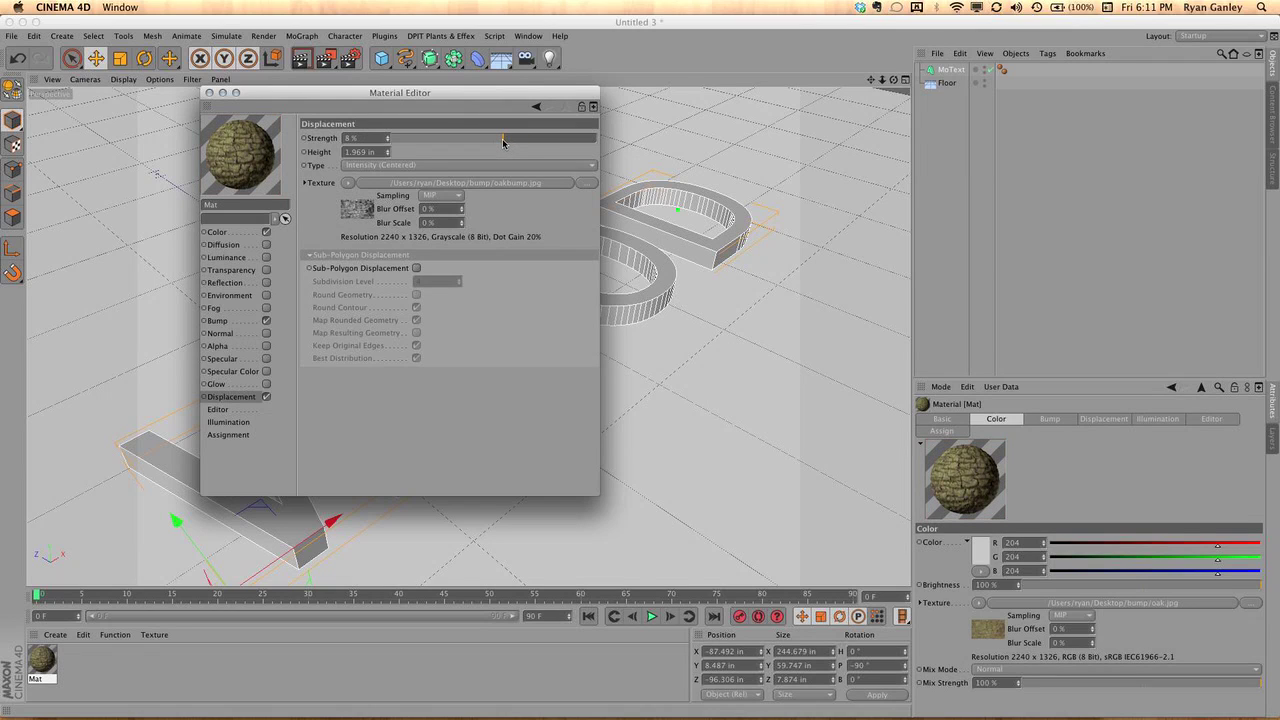
pyautogui.moveTo(410, 98); pyautogui.dragTo(1006, 108)
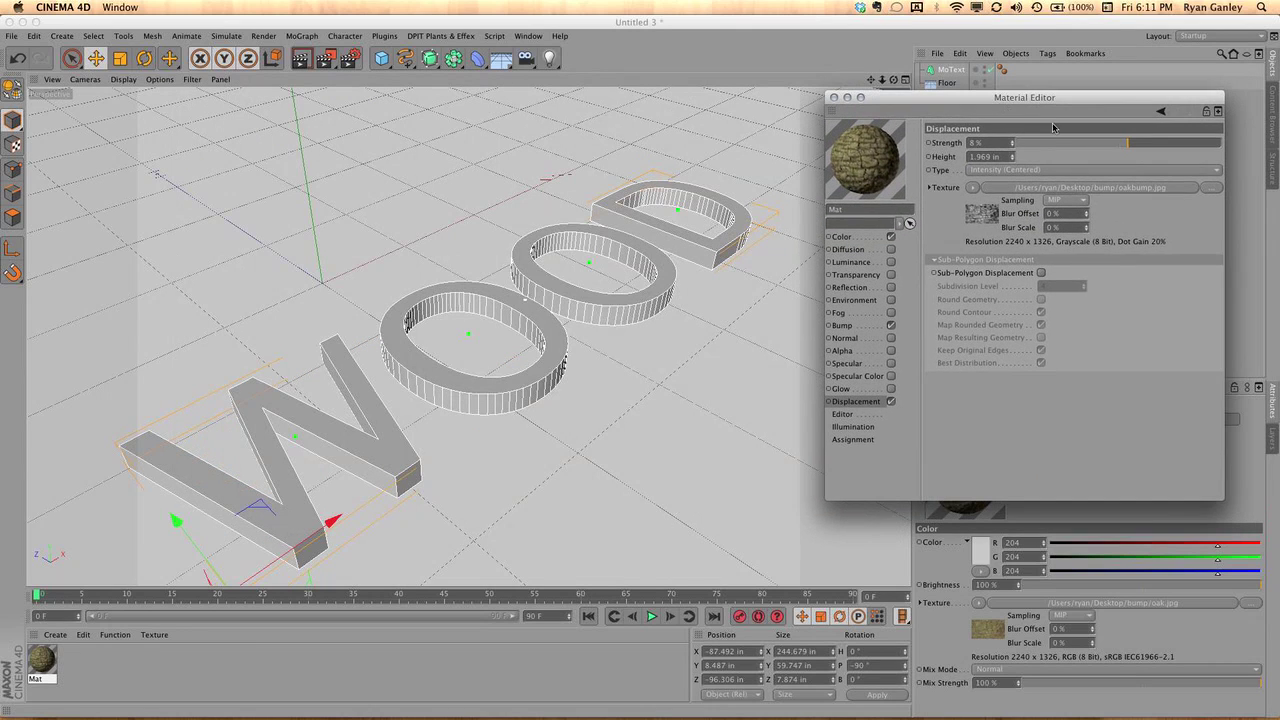
# - Enable sub-polygon displacement at level 4, apply Mat to the WOOD text, and render the view
pyautogui.click(1041, 273)
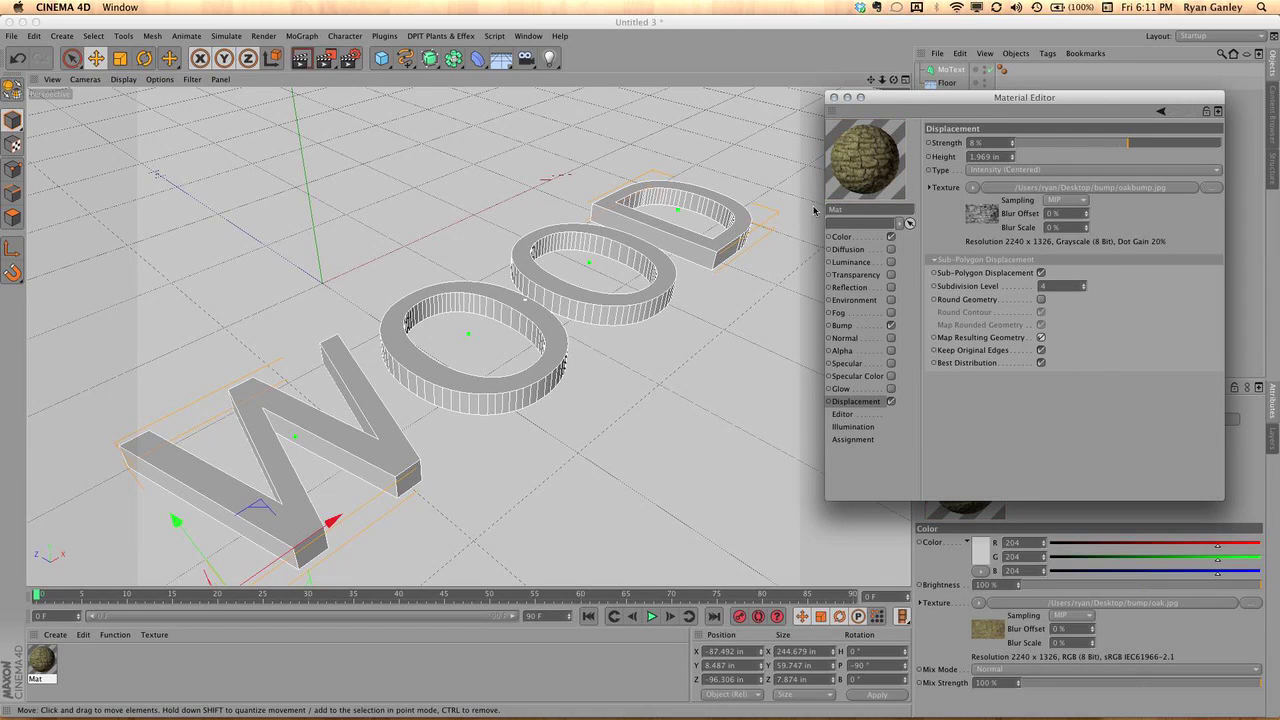
pyautogui.moveTo(40, 662); pyautogui.dragTo(384, 467)
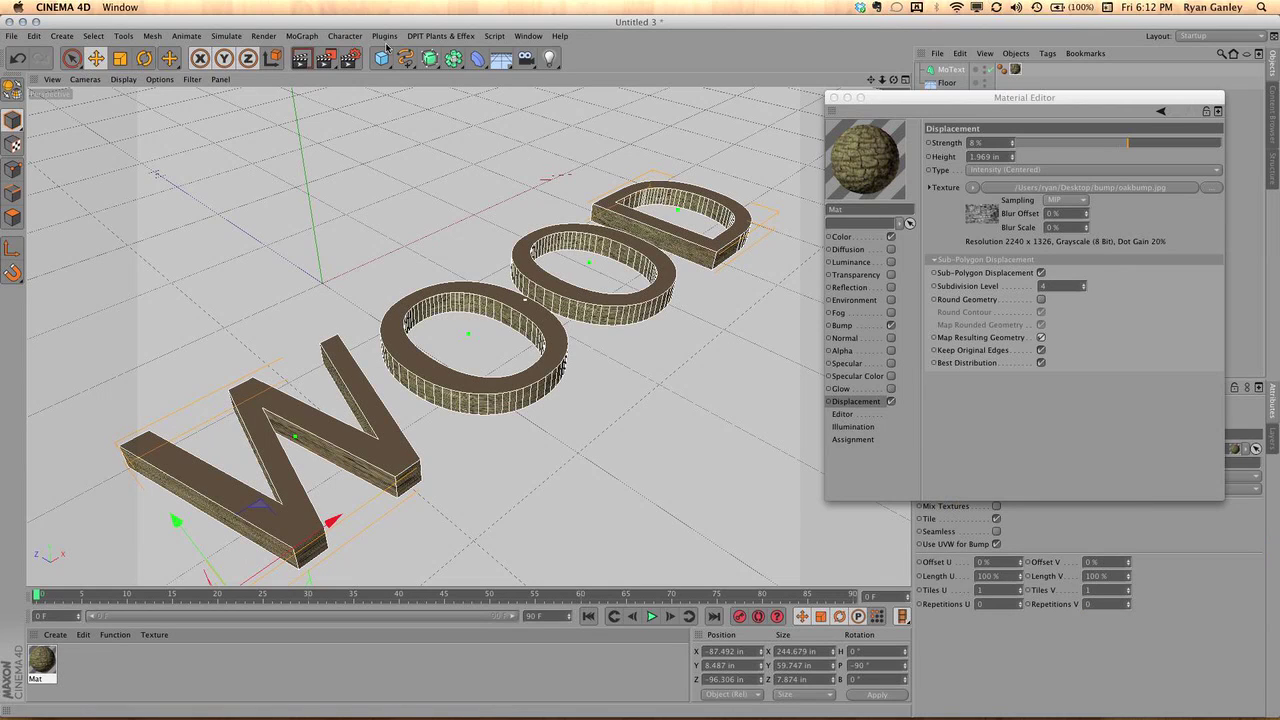
pyautogui.hotkey('ctrl', 'r')
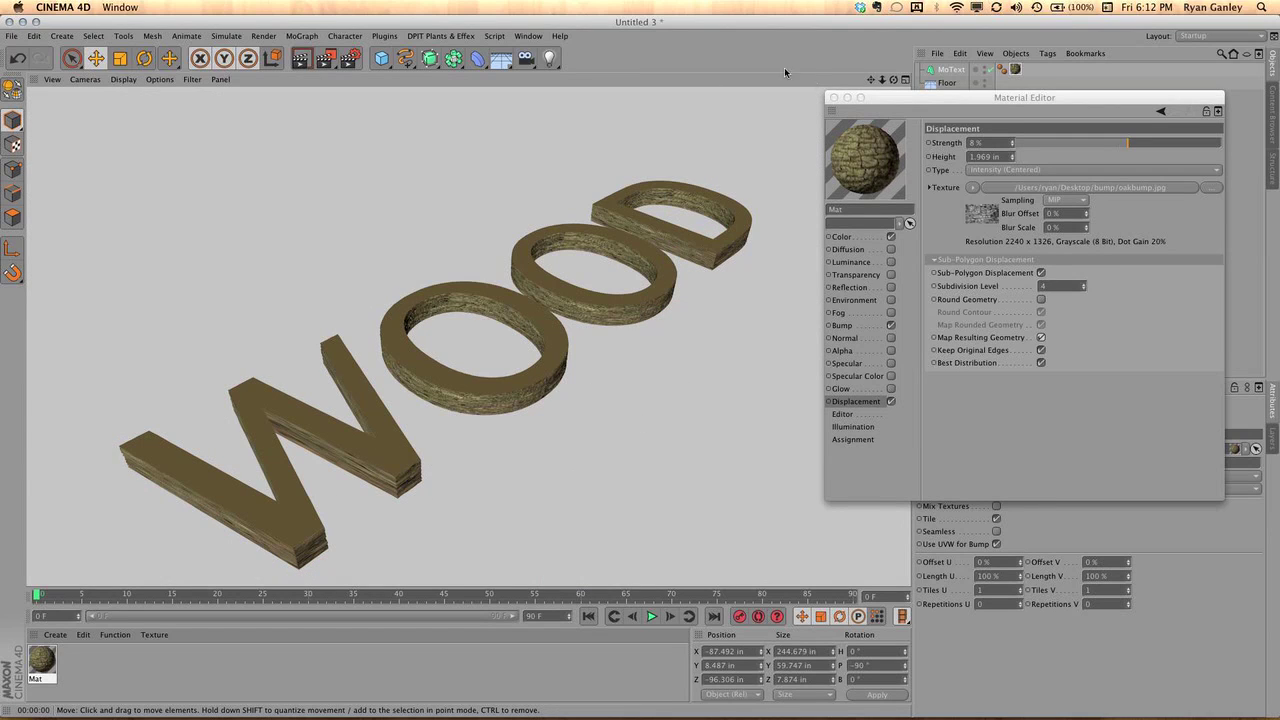
pyautogui.moveTo(770, 310); pyautogui.dragTo(847, 131)
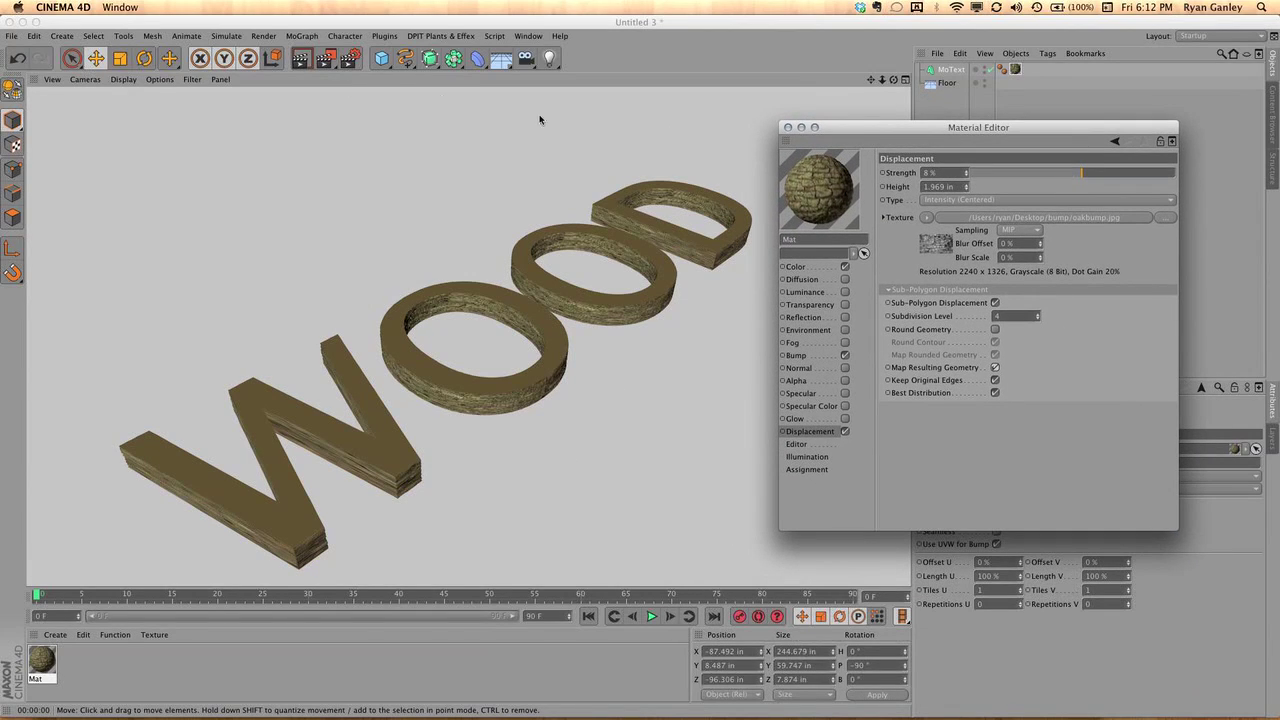
# - Add a Light object, place it over the WOOD text, and render the viewport
pyautogui.click(549, 60)
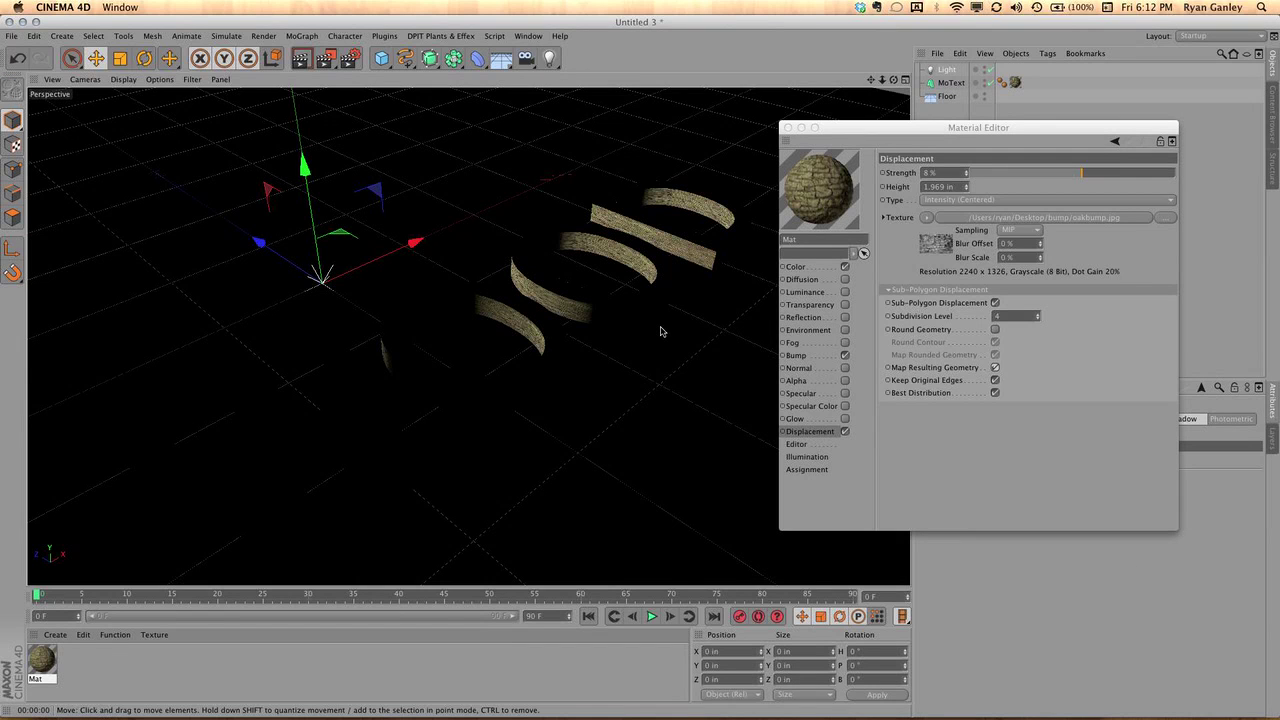
pyautogui.moveTo(297, 279); pyautogui.dragTo(483, 180)
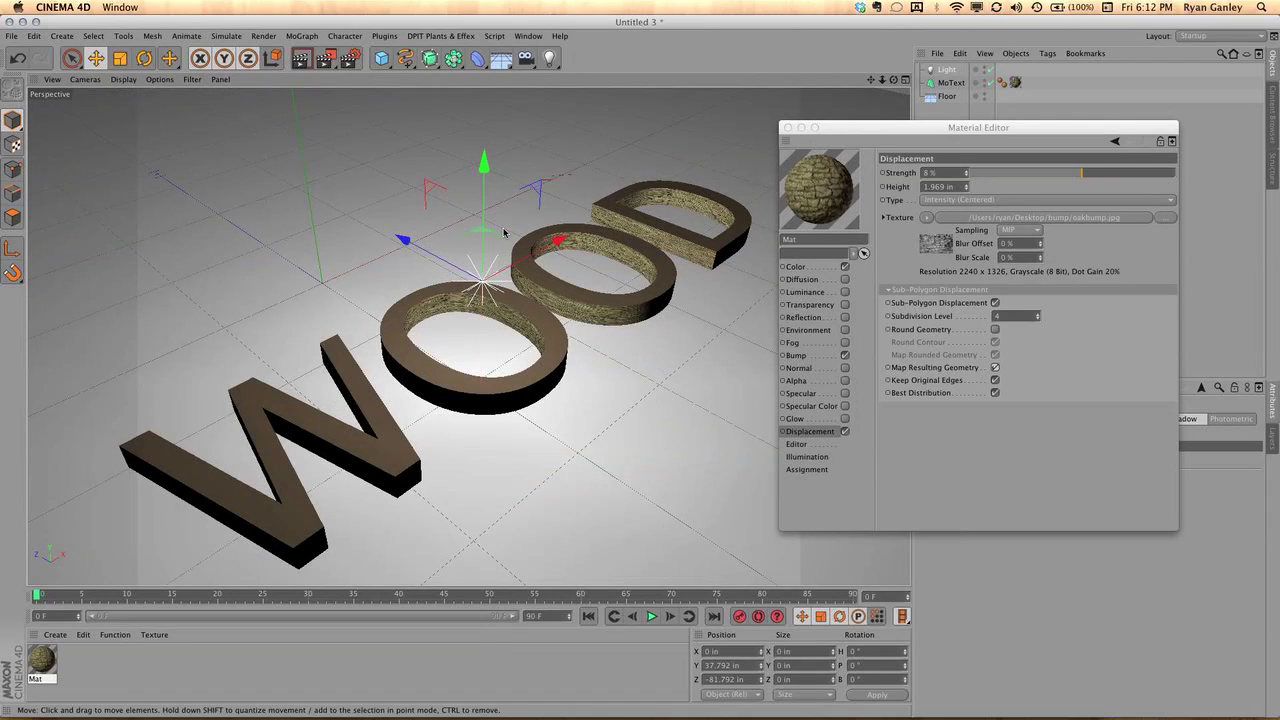
pyautogui.click(301, 58)
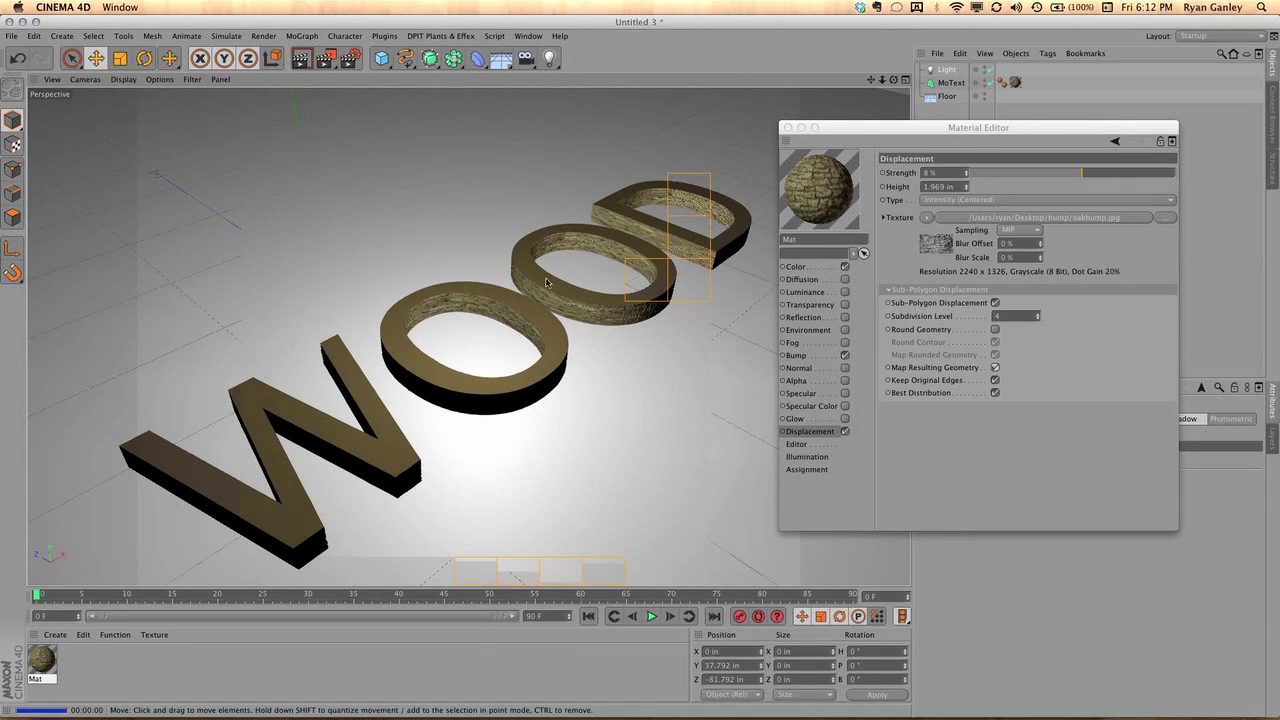
# - Set the light's shadow type to Shadow Maps (Soft)
pyautogui.moveTo(1005, 127); pyautogui.dragTo(396, 135)
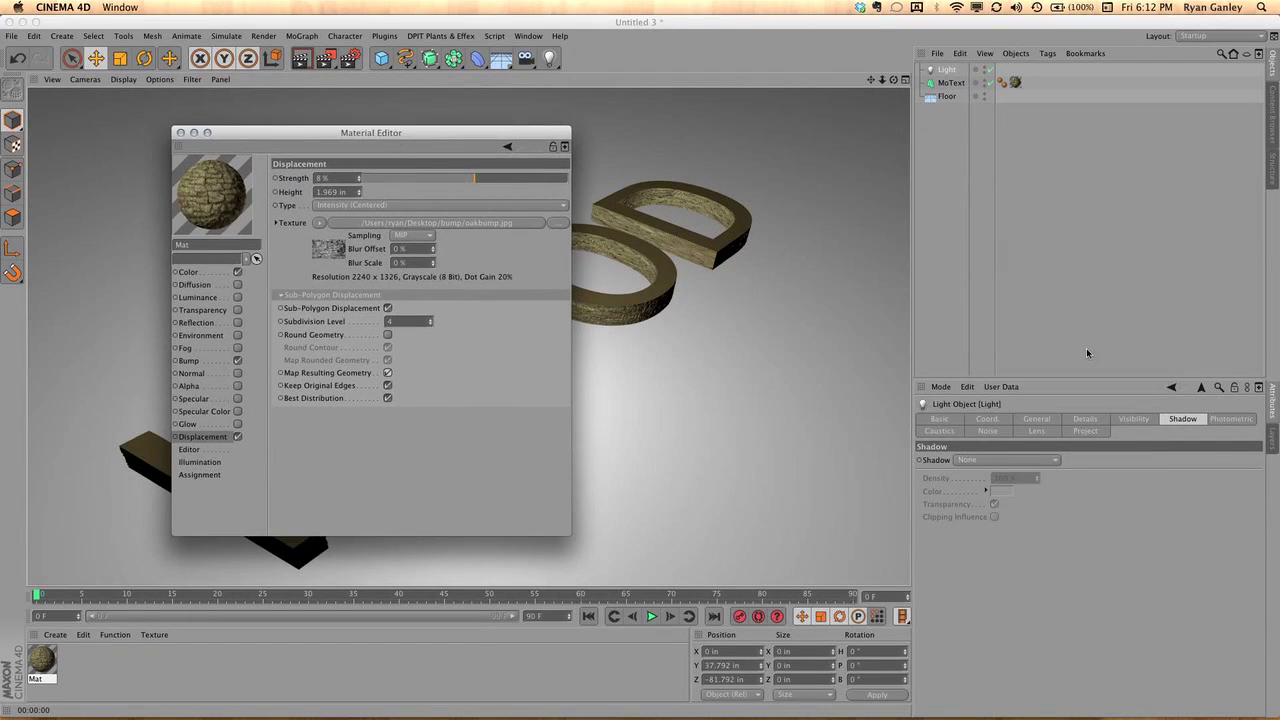
pyautogui.click(1175, 422)
pyautogui.click(1006, 460)
pyautogui.click(1004, 475)
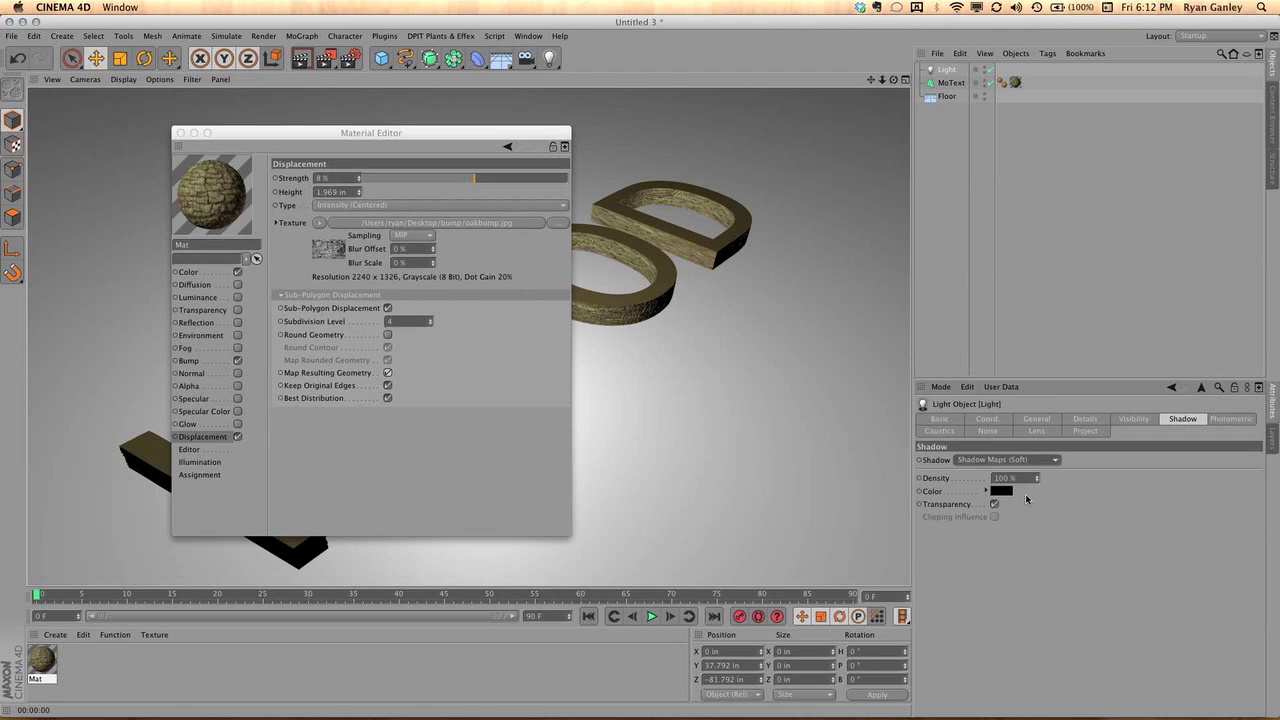
# - Close the Material Editor, raise the light higher above the text, and re-render to check shadows
pyautogui.moveTo(334, 131); pyautogui.dragTo(1061, 142)
pyautogui.click(905, 144)
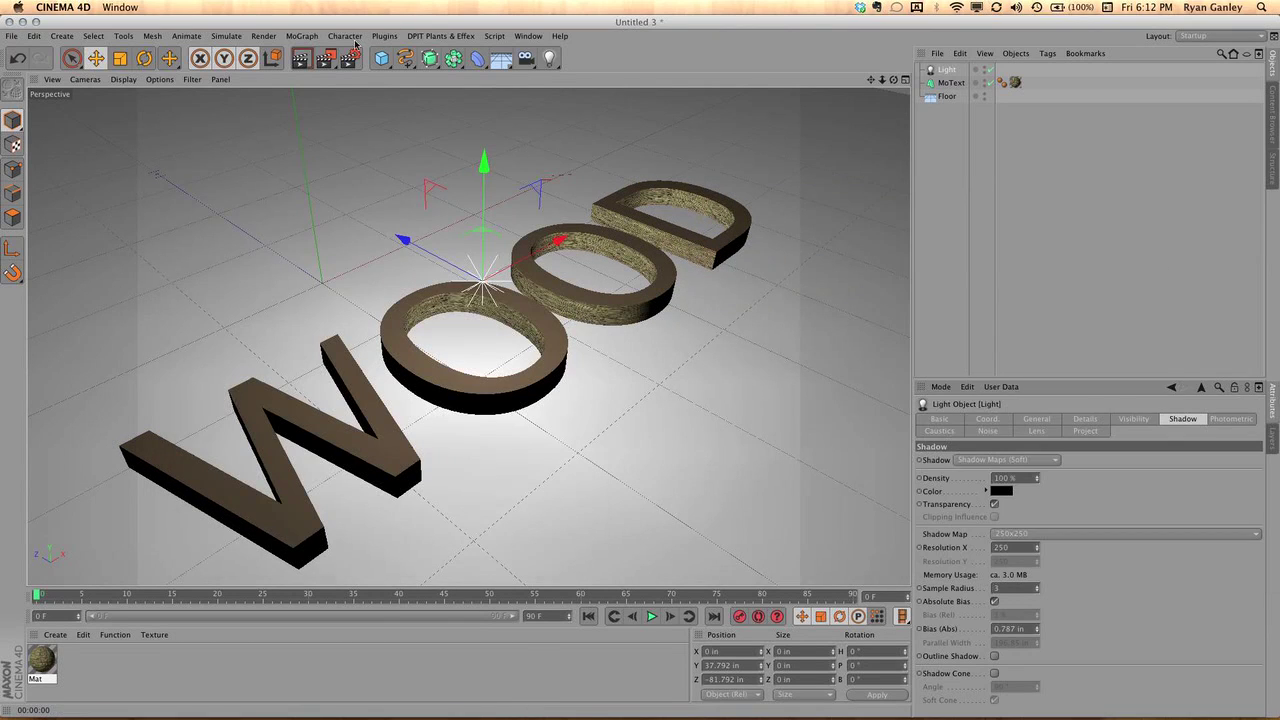
pyautogui.click(301, 58)
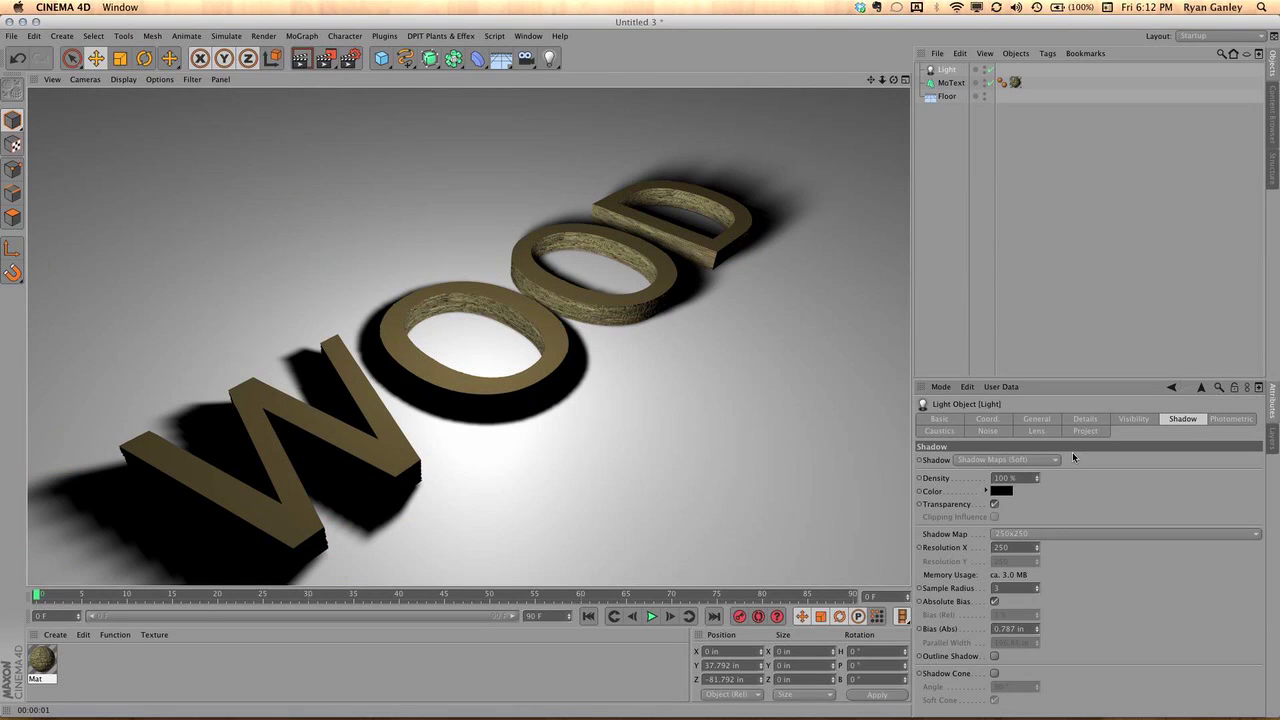
pyautogui.click(486, 166)
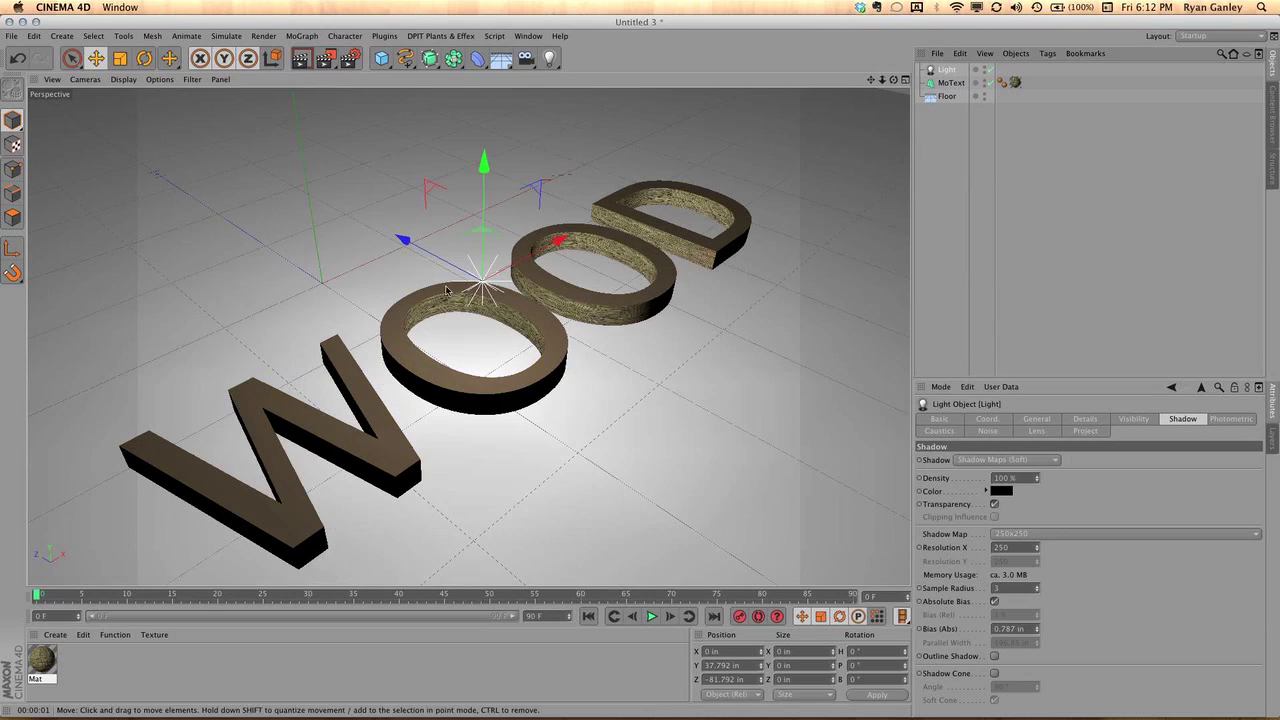
pyautogui.moveTo(490, 172); pyautogui.dragTo(486, 100)
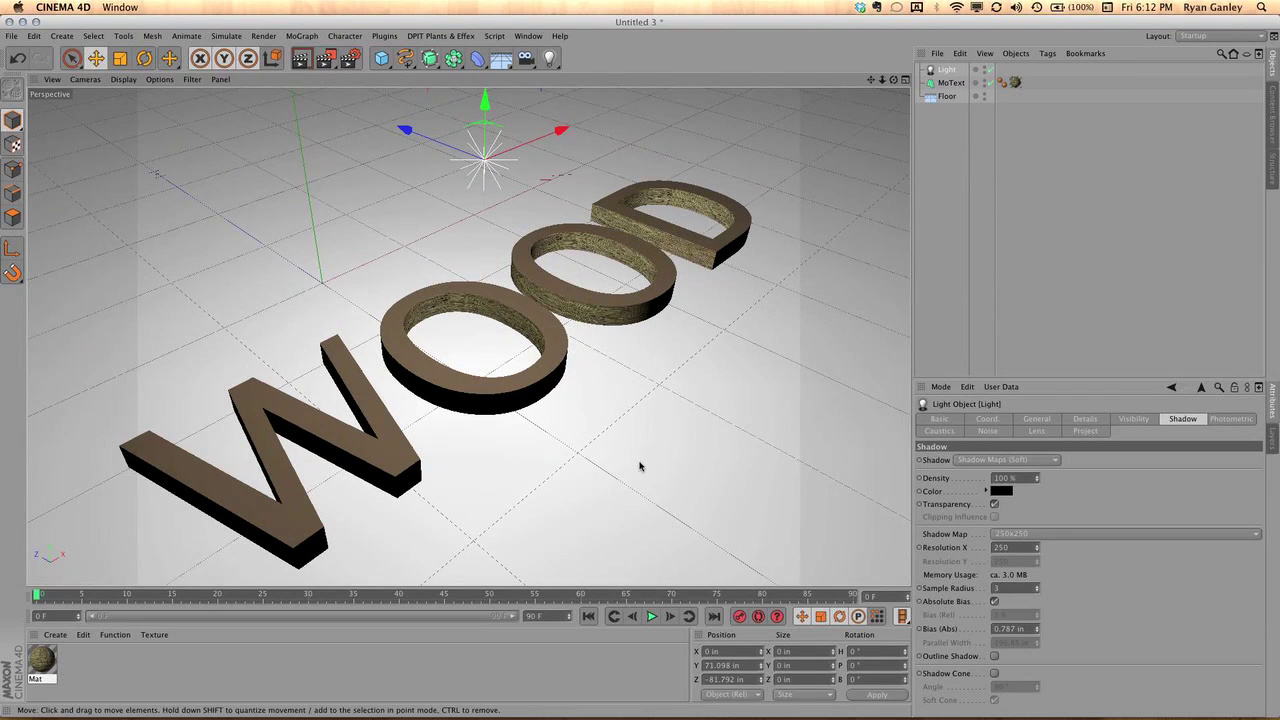
pyautogui.click(383, 461)
pyautogui.click(301, 58)
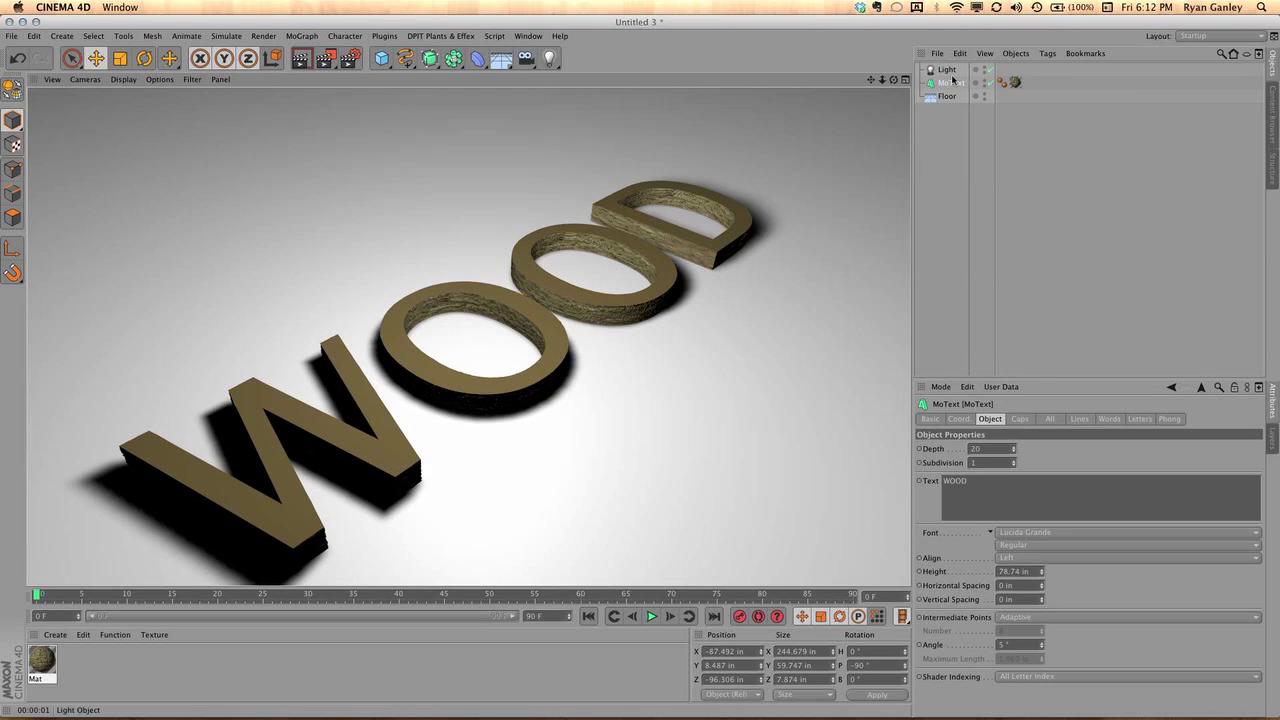
# - Reapply the Mat material to the WOOD MoText object
pyautogui.click(1020, 151)
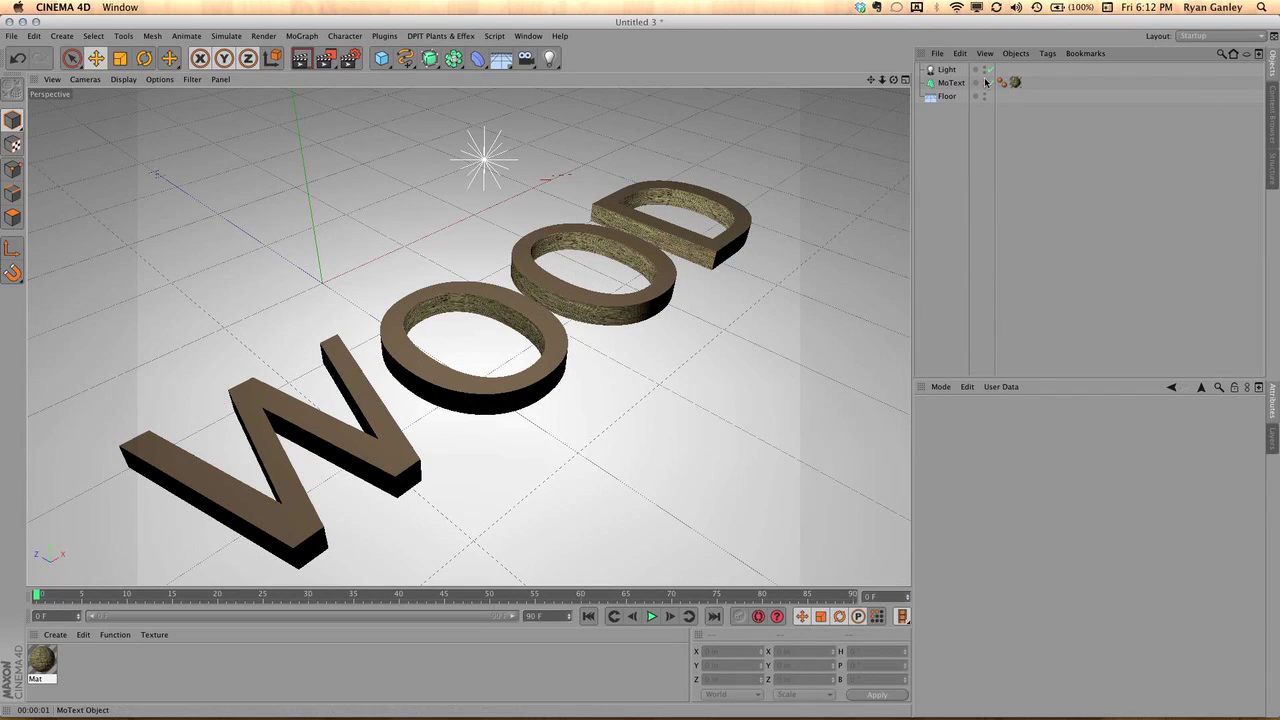
pyautogui.click(1015, 82)
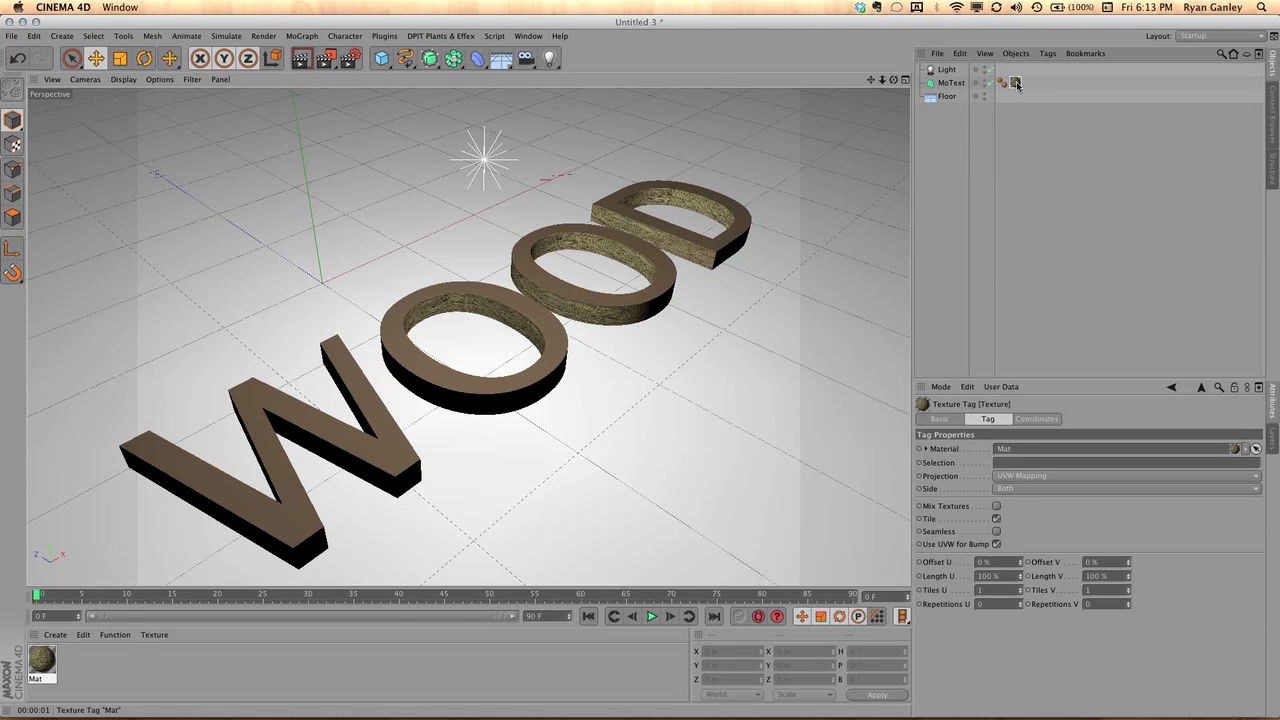
pyautogui.click(1044, 264)
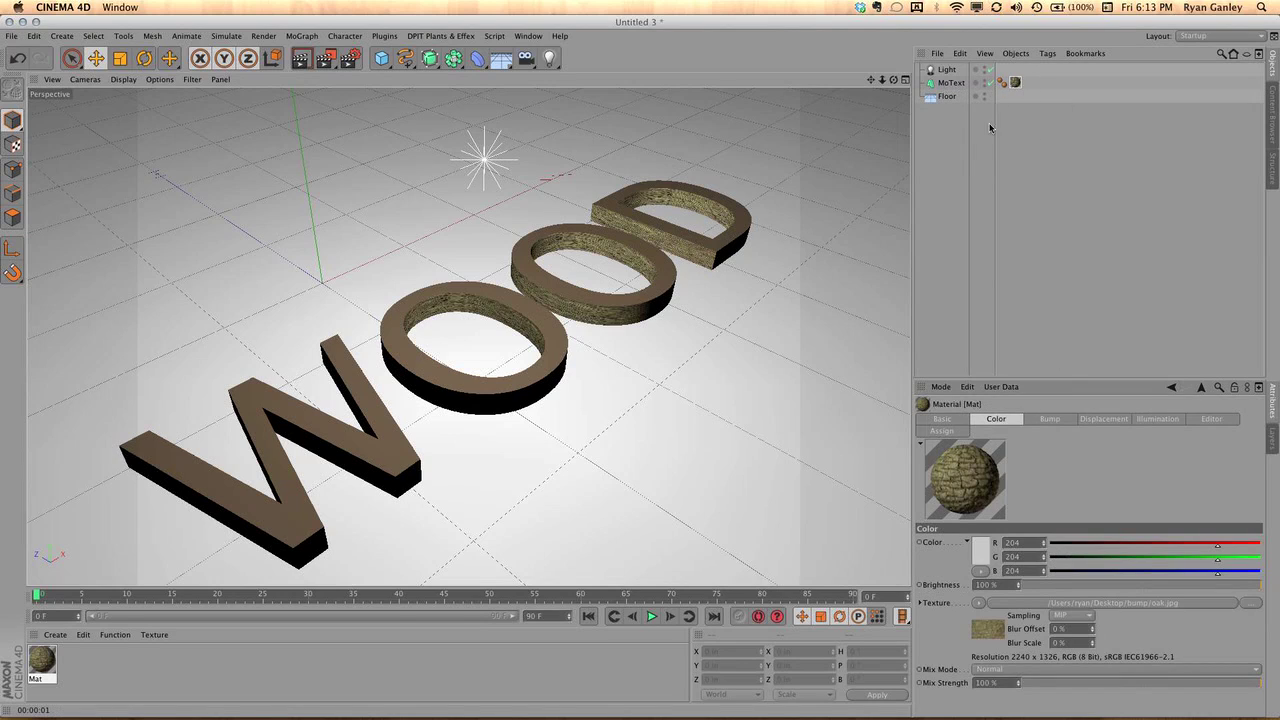
pyautogui.click(1008, 83)
pyautogui.moveTo(1006, 82); pyautogui.dragTo(1010, 82)
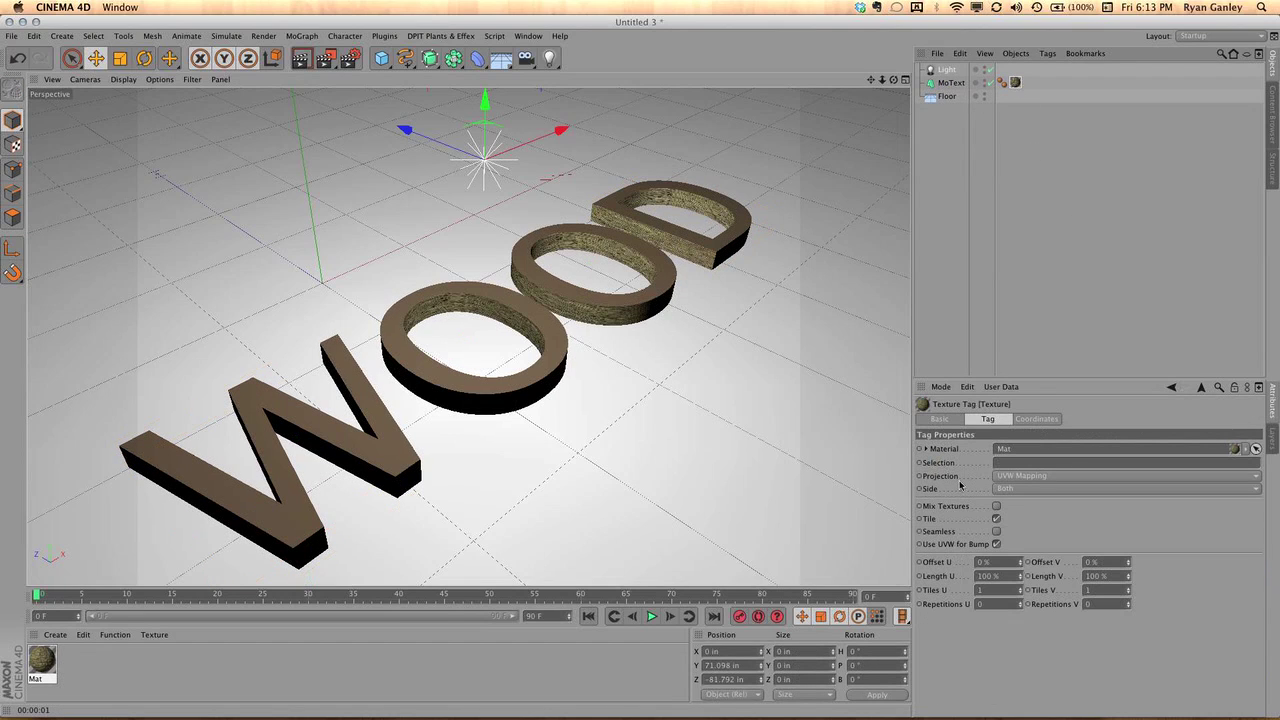
# - Set the texture tag's projection to Spatial
pyautogui.moveTo(926, 478); pyautogui.dragTo(1134, 541)
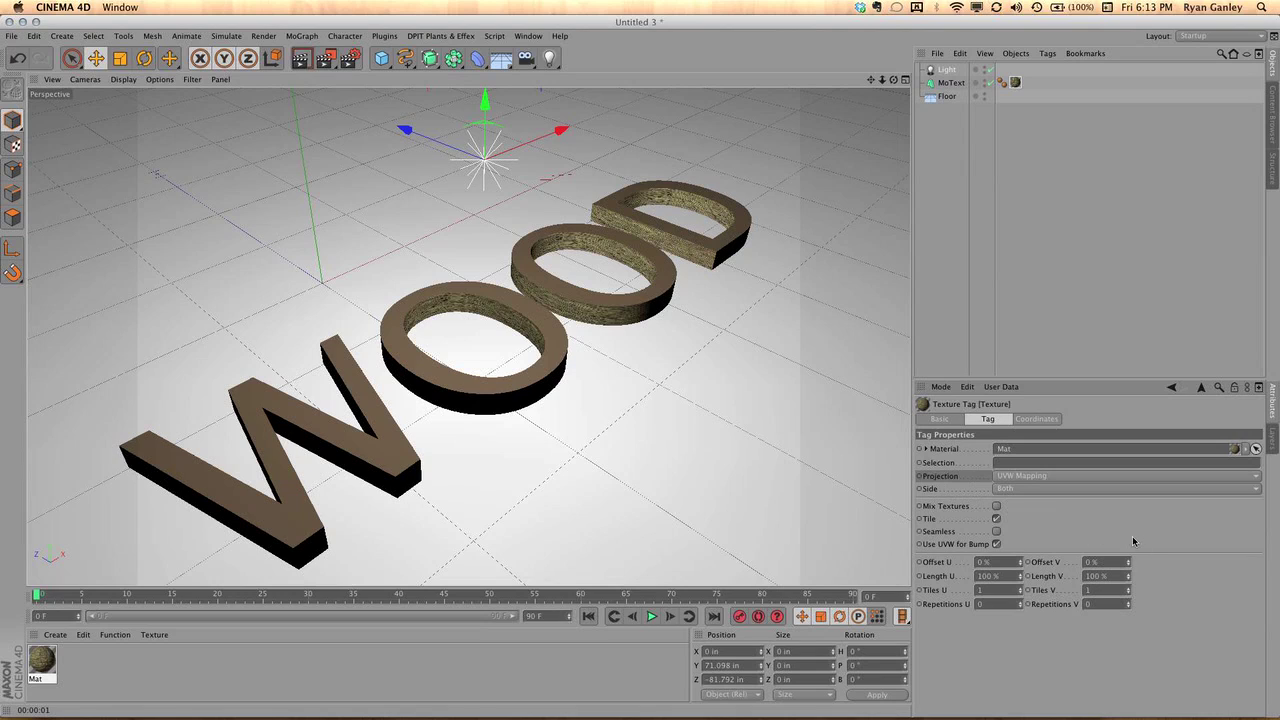
pyautogui.click(1042, 476)
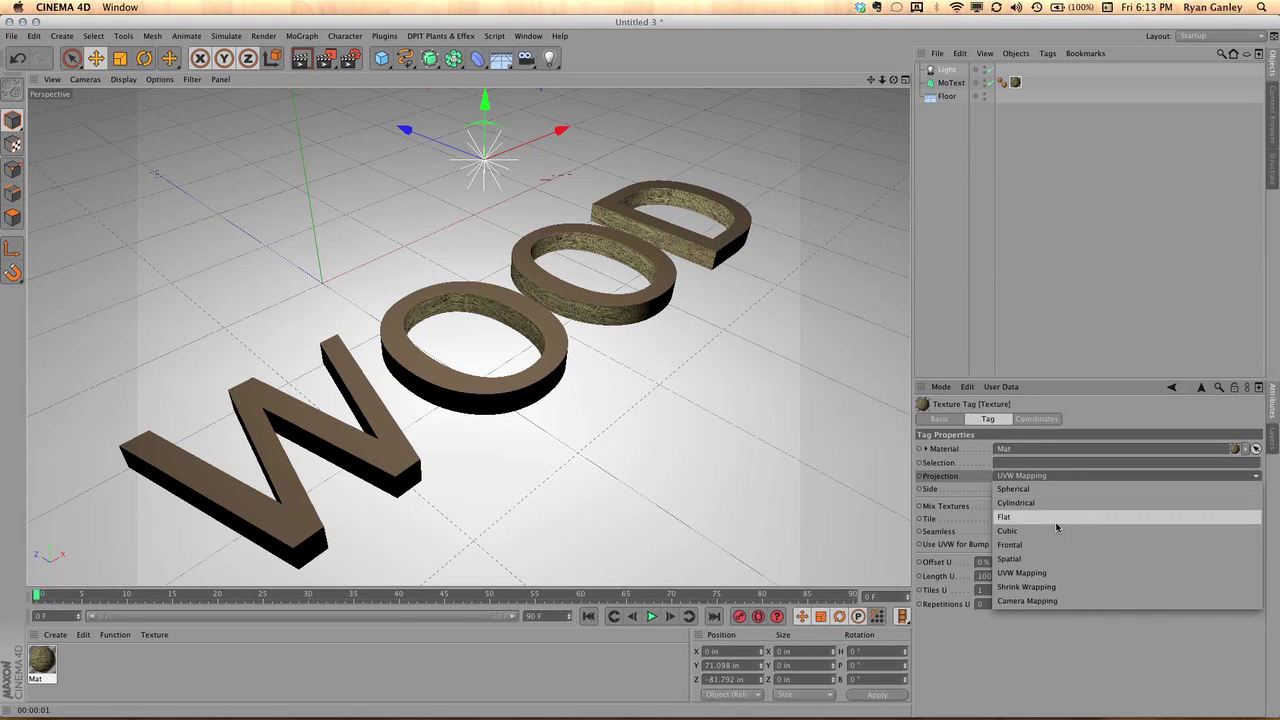
pyautogui.click(1049, 559)
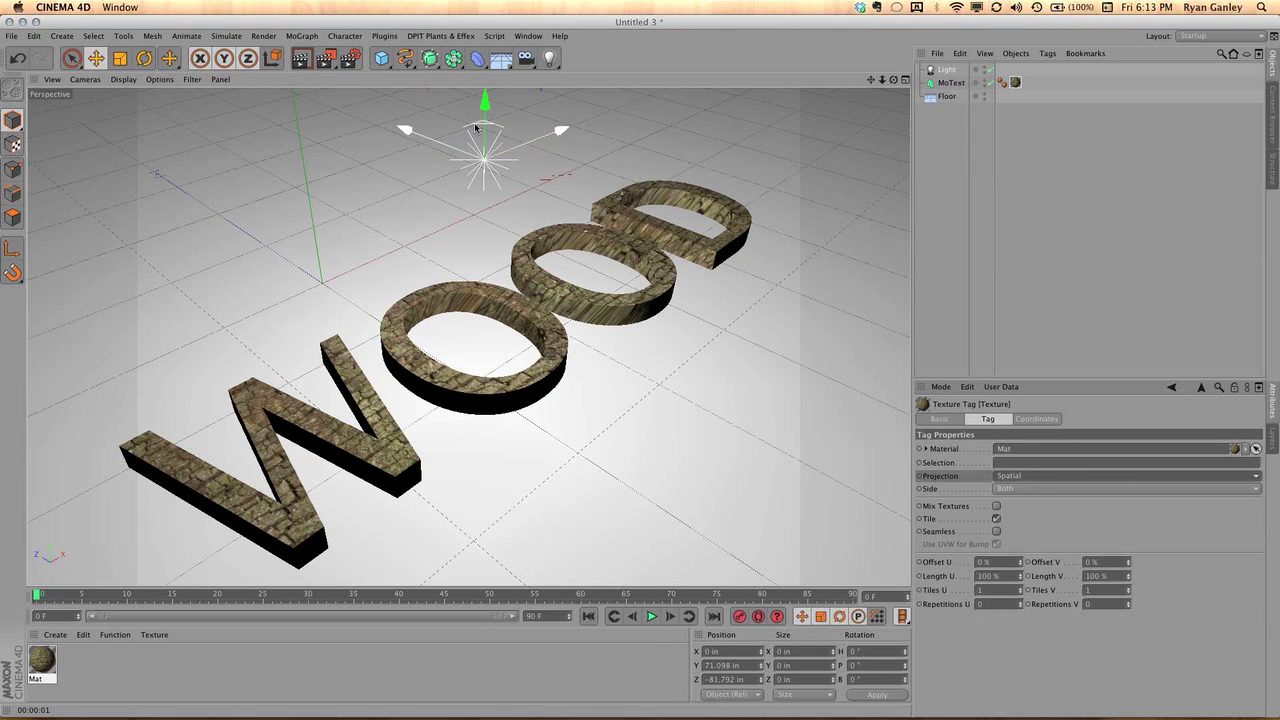
# - Enable Seamless on the bark texture tag and render the viewport to preview it
pyautogui.click(300, 58)
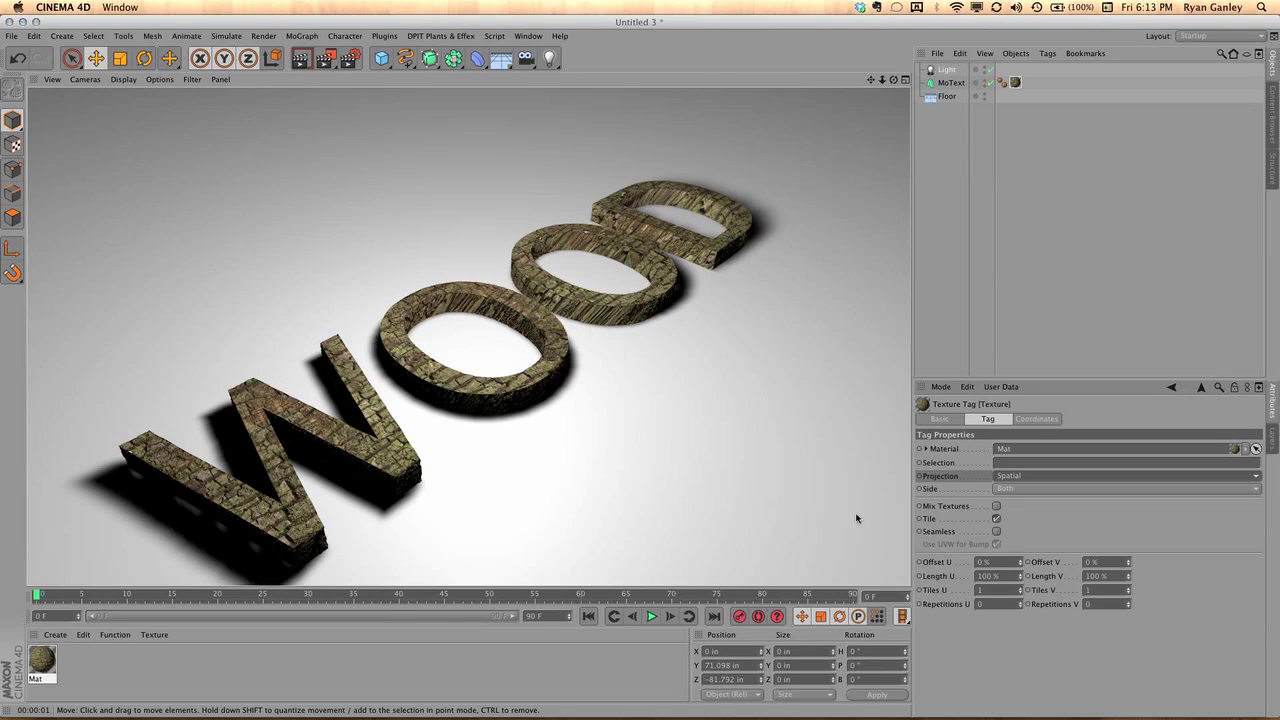
pyautogui.click(997, 532)
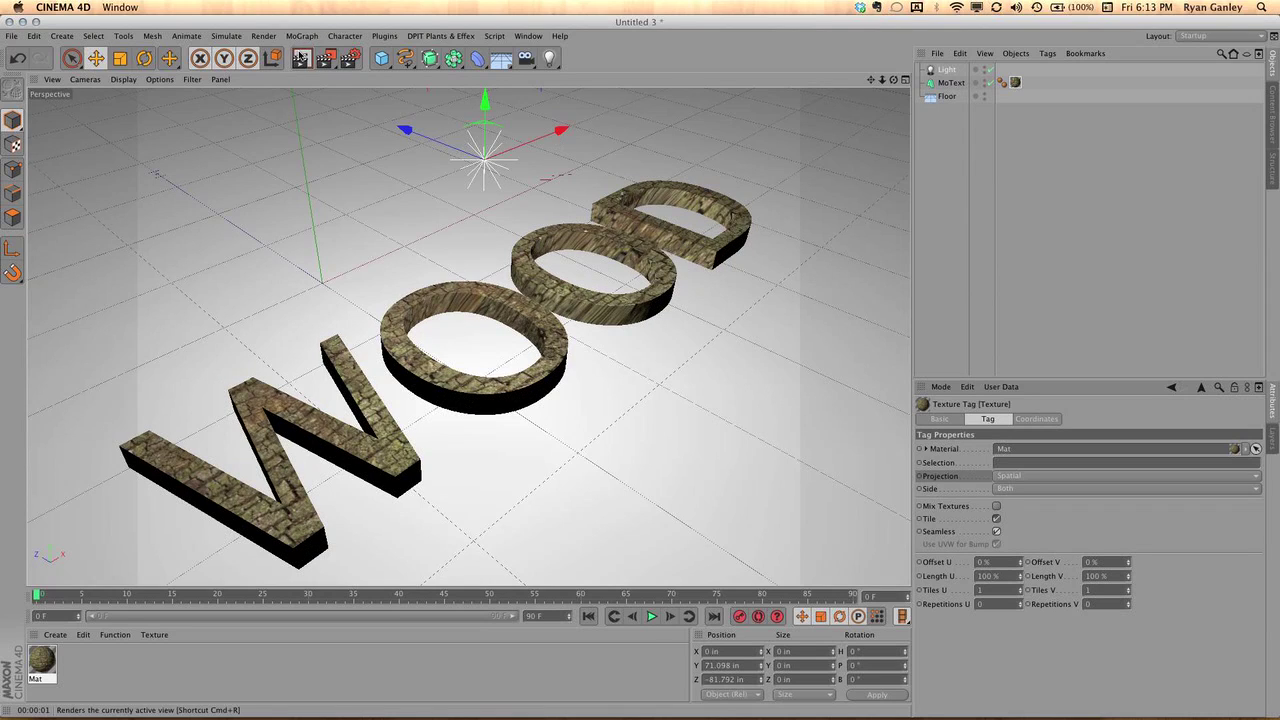
pyautogui.click(301, 58)
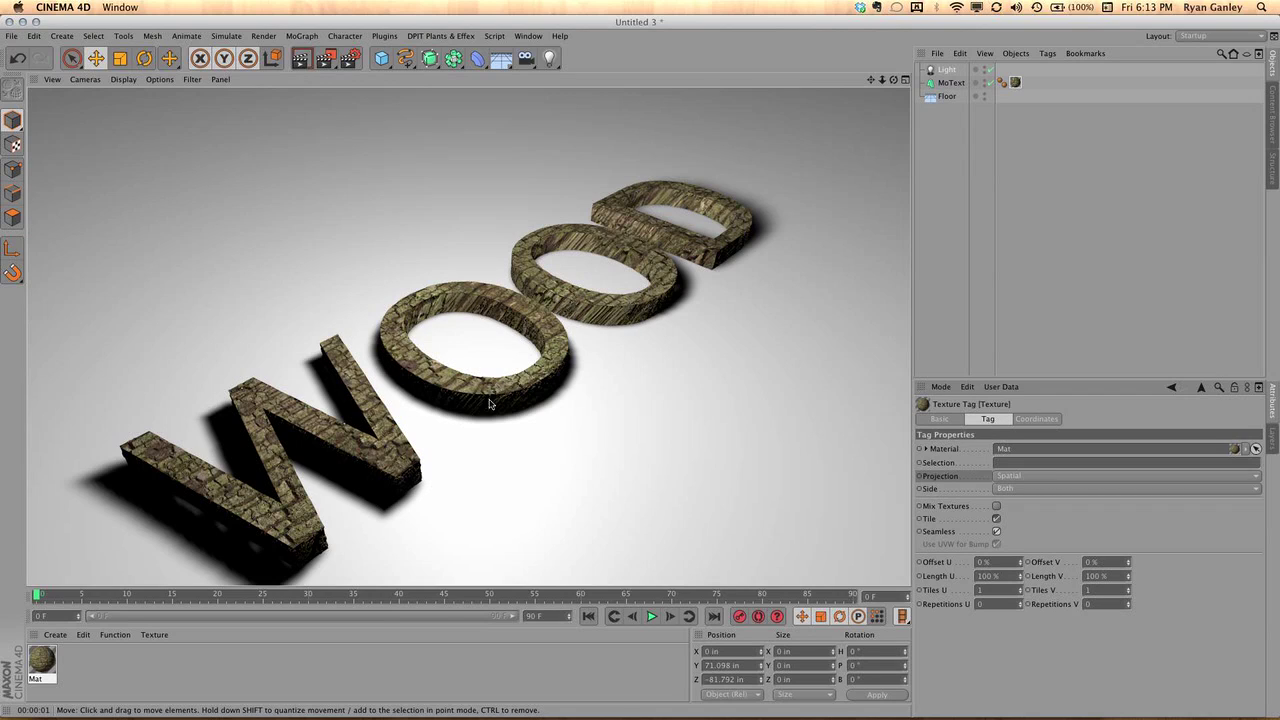
# - Select the light, lift it higher above the WOOD text, and render to check shadows
pyautogui.click(962, 70)
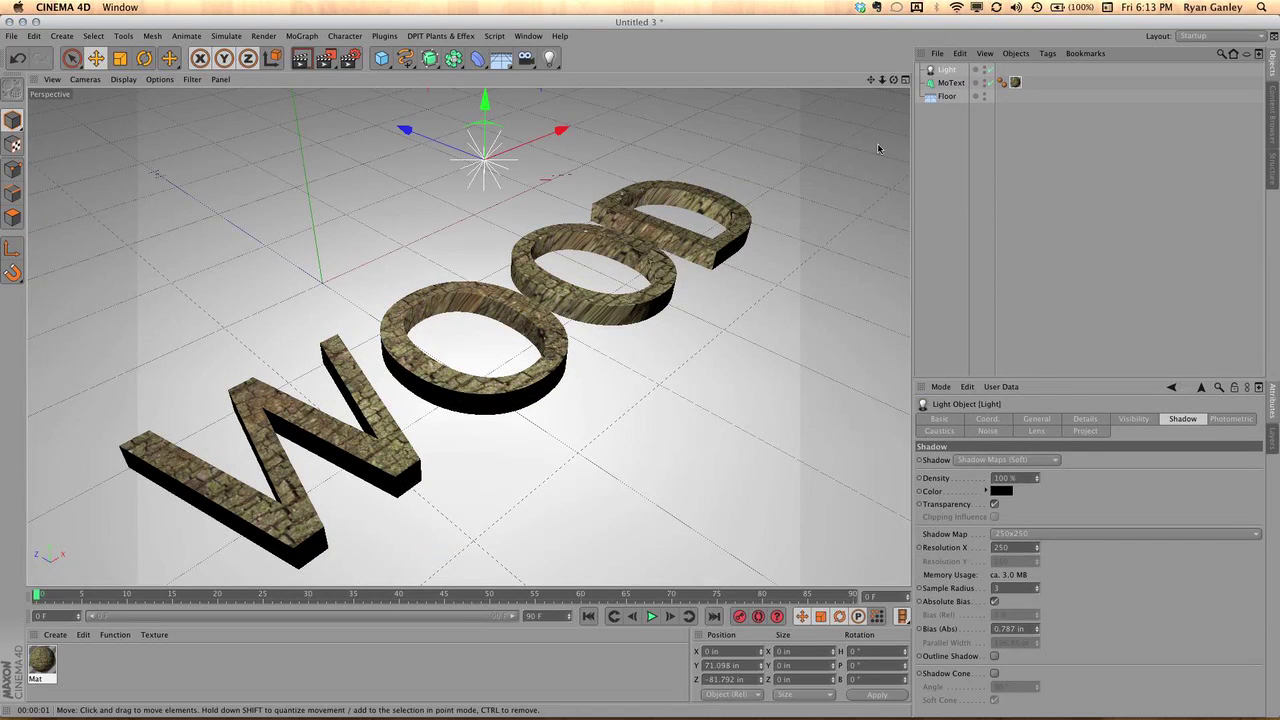
pyautogui.moveTo(484, 112); pyautogui.dragTo(484, 110)
pyautogui.moveTo(484, 158); pyautogui.dragTo(500, 106)
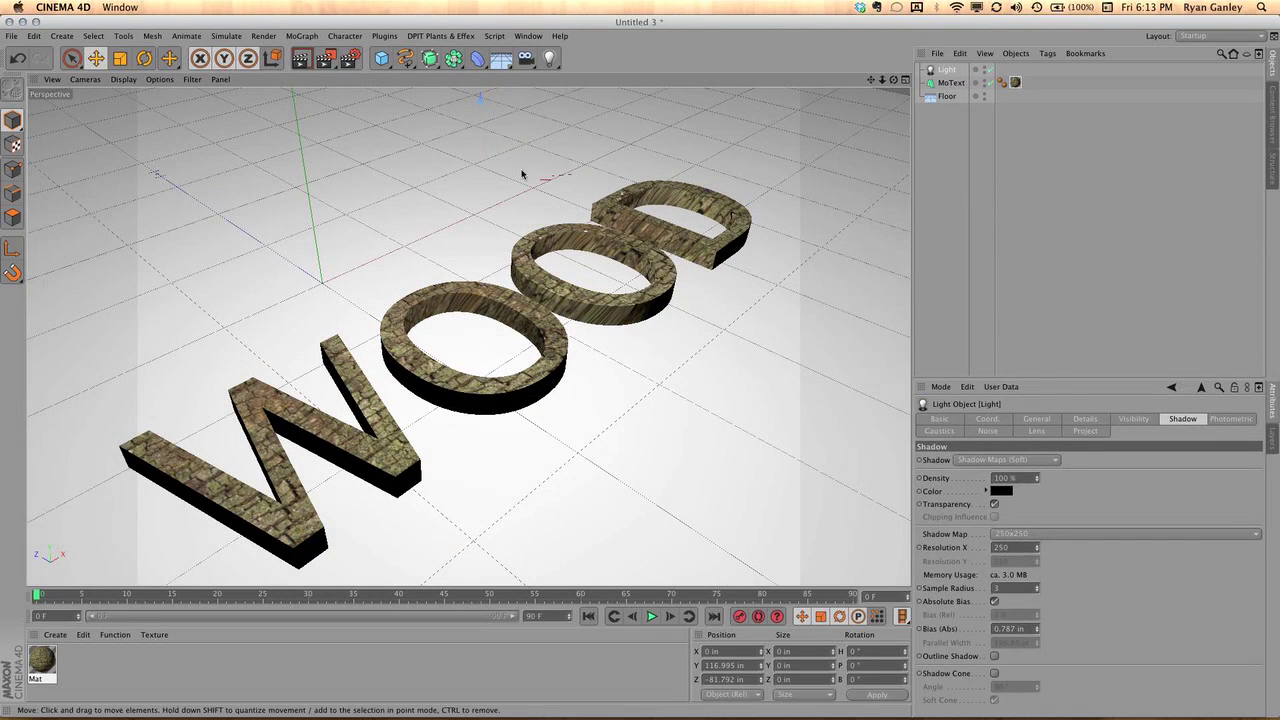
pyautogui.click(307, 64)
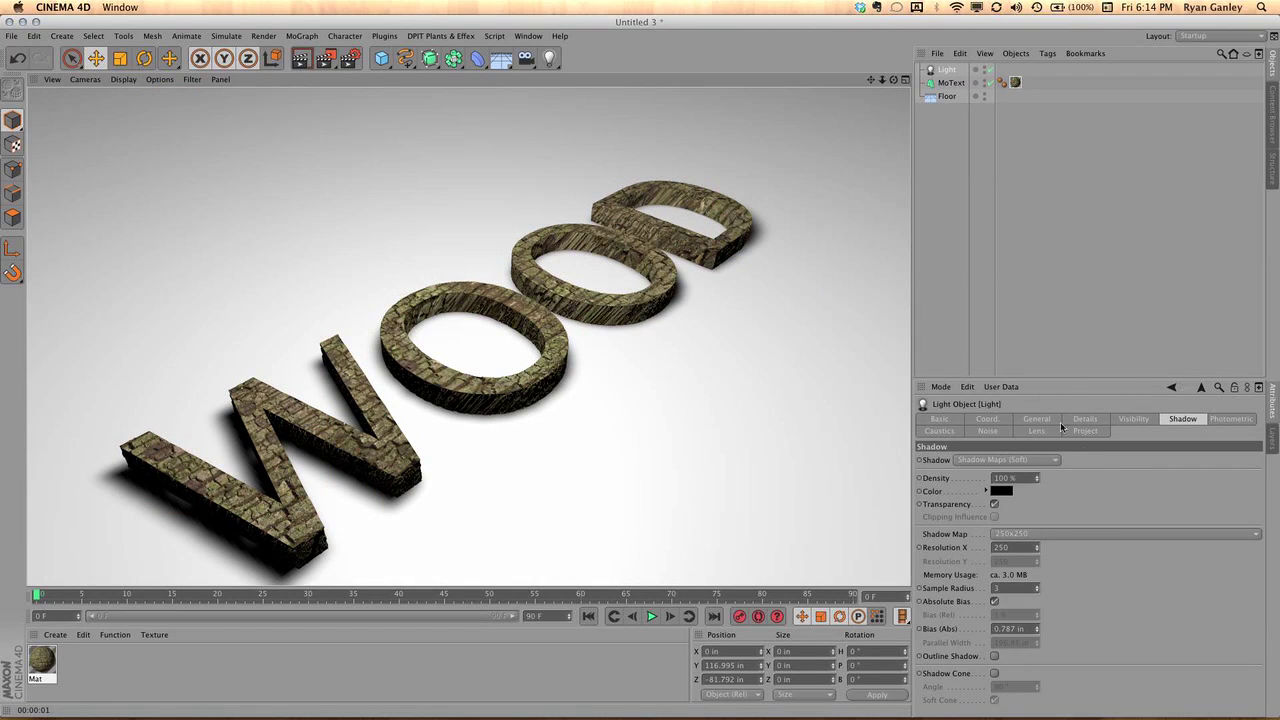
# - Set the shadow map resolution to 1000x1000 and adjust the light's intensity, ending at 100%
pyautogui.click(1058, 536)
pyautogui.click(1066, 589)
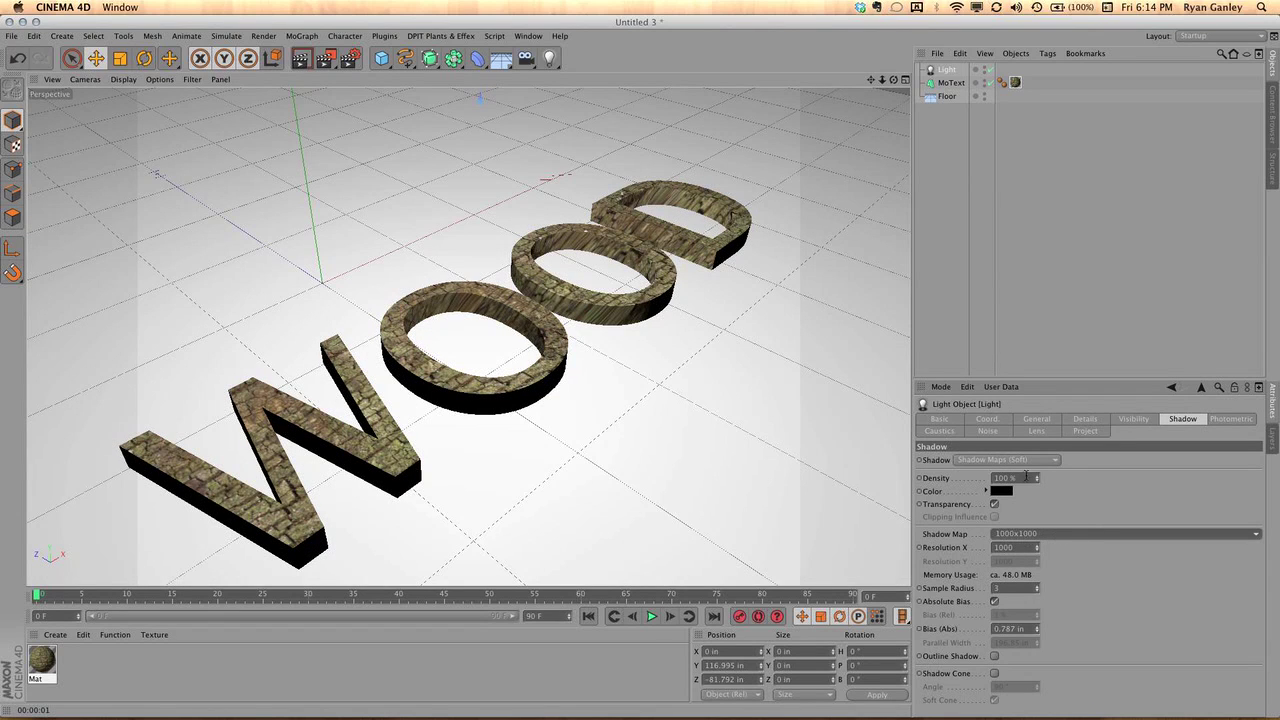
pyautogui.click(940, 419)
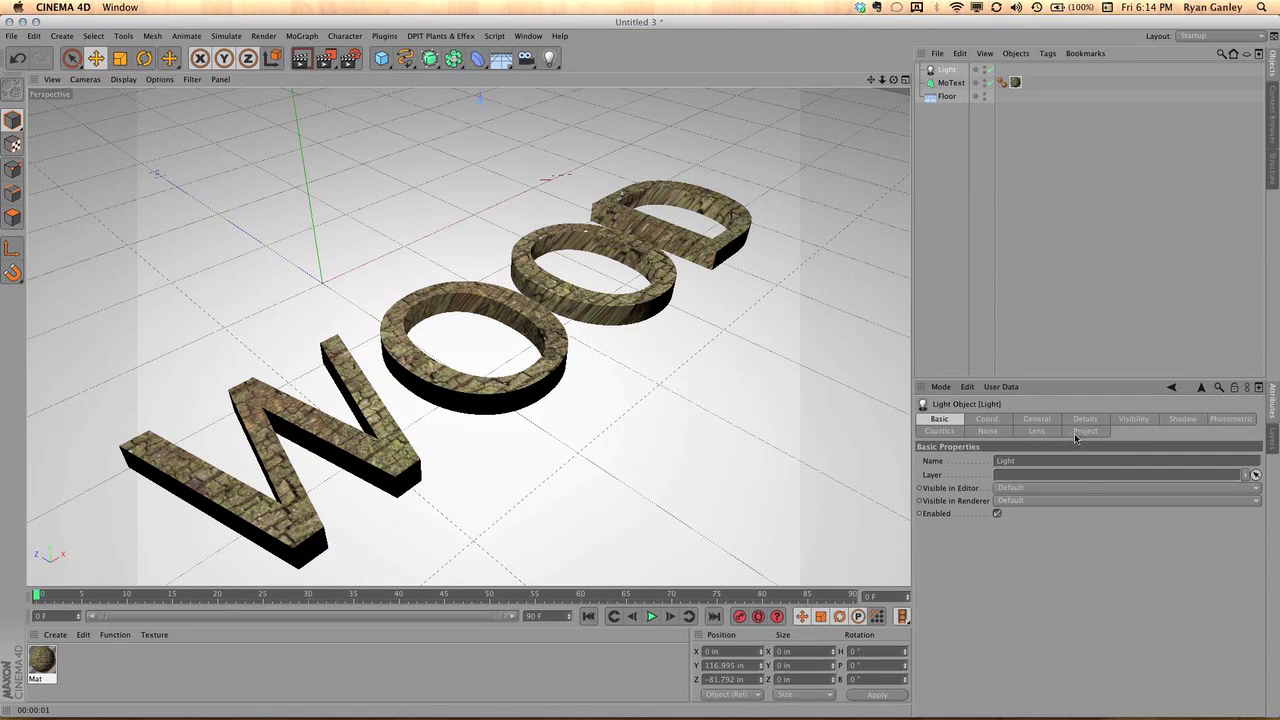
pyautogui.click(1050, 421)
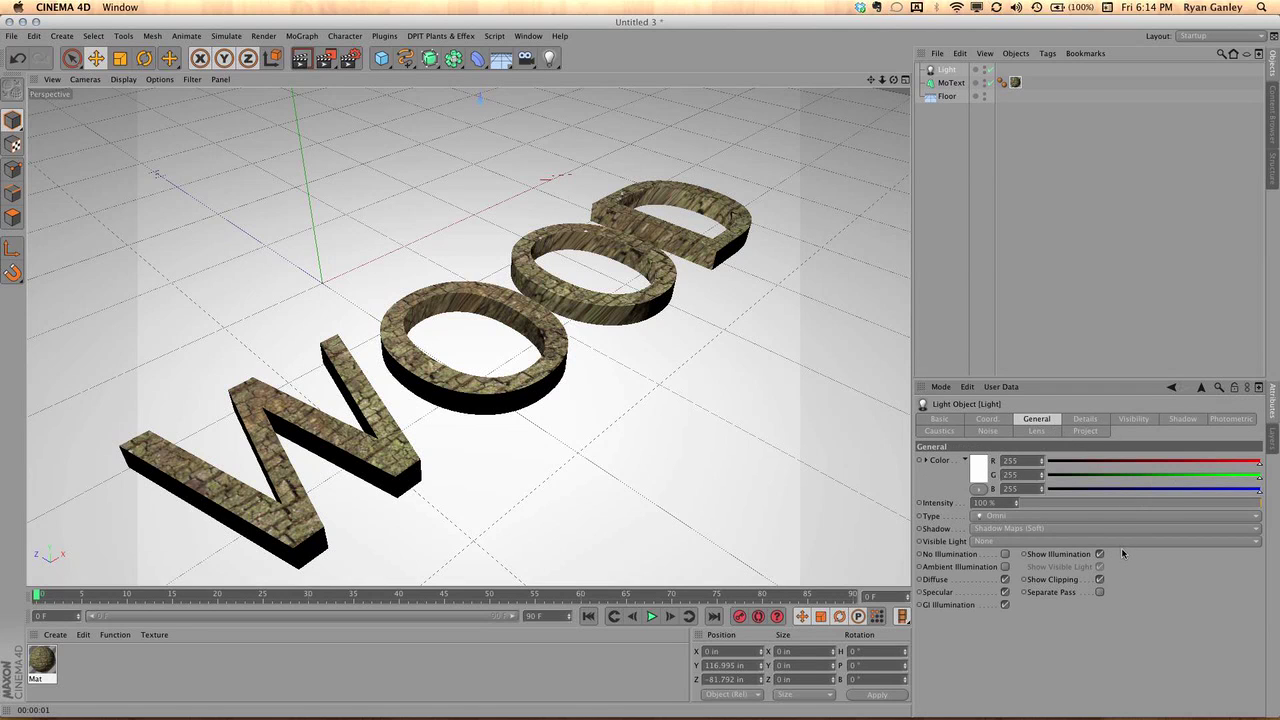
pyautogui.click(1199, 503)
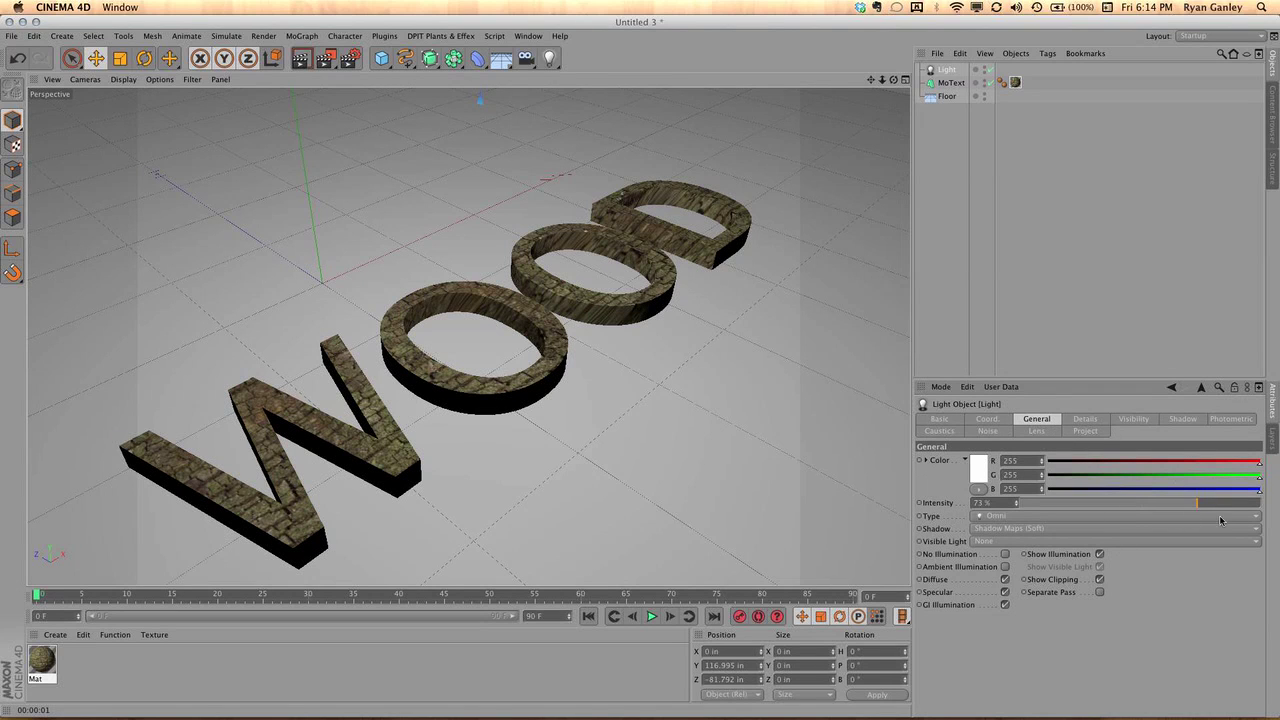
pyautogui.moveTo(1200, 504); pyautogui.dragTo(1279, 505)
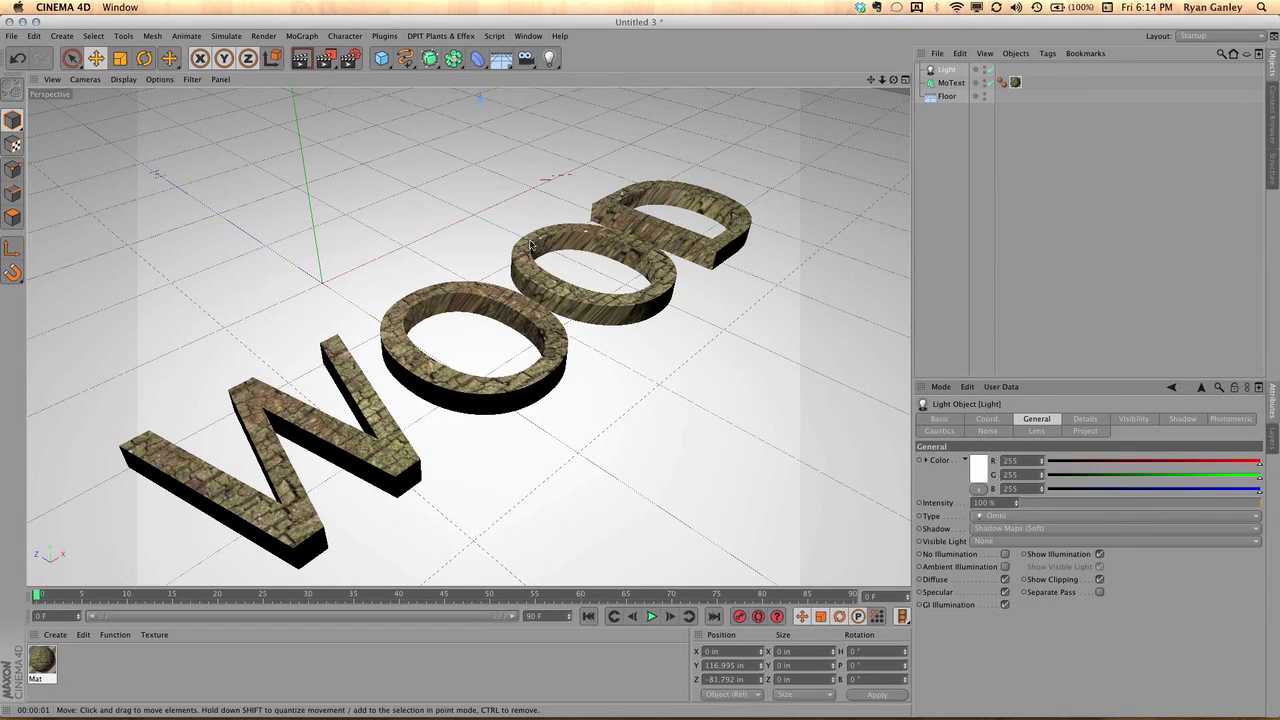
# - Render, orbit down to a near-horizon view of WOOD, re-render, and open the Mat material
pyautogui.hotkey('ctrl', 'r')
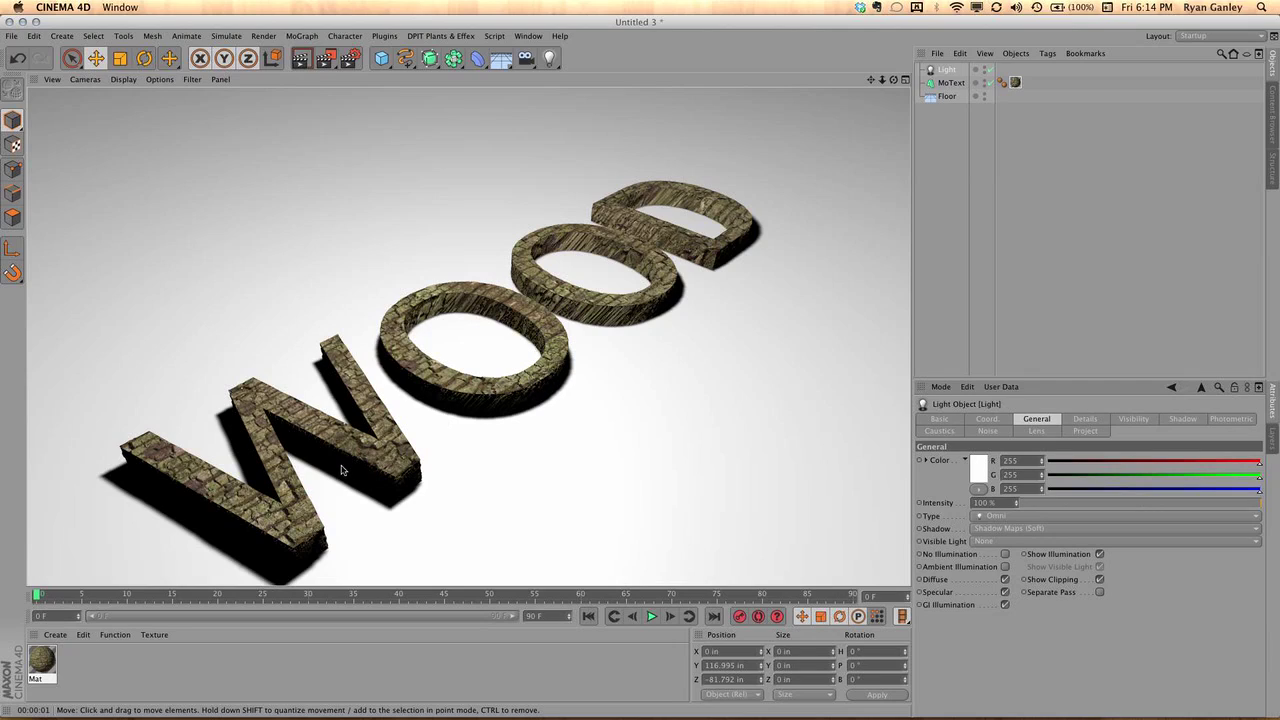
pyautogui.scroll(3, 391, 463)
pyautogui.keyDown('alt'); pyautogui.moveTo(391, 463); pyautogui.dragTo(375, 351); pyautogui.keyUp('alt')
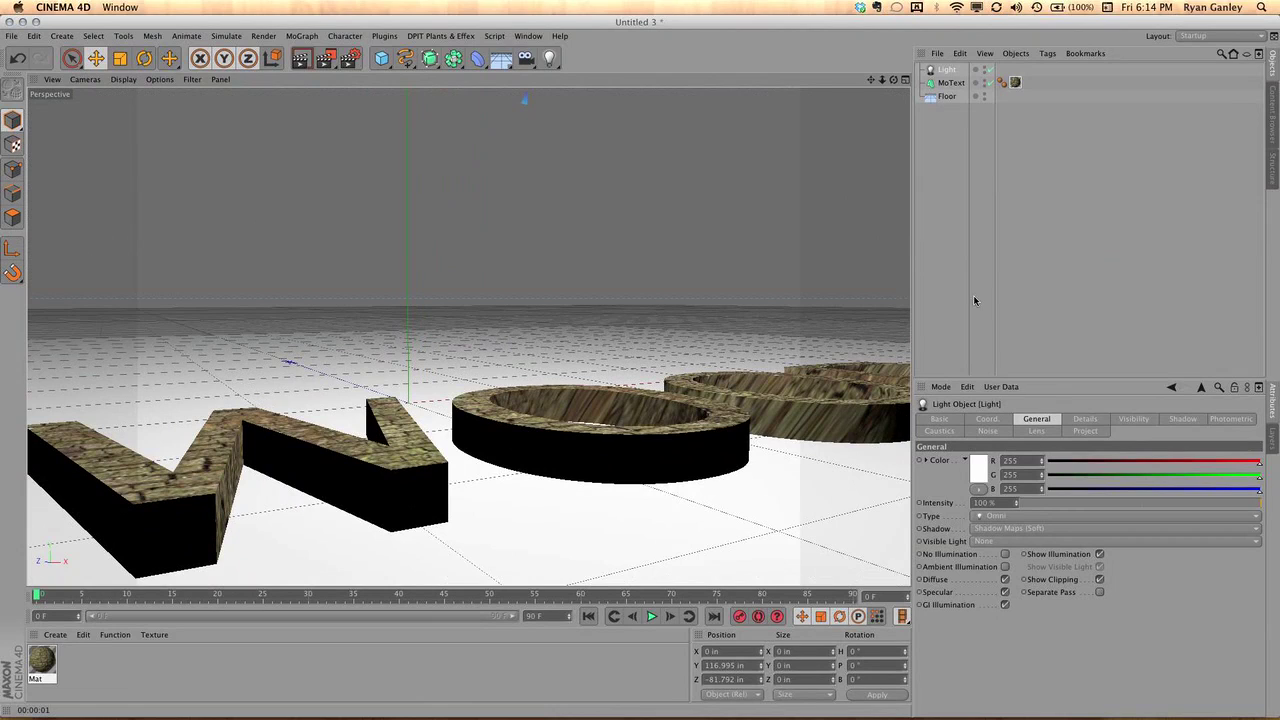
pyautogui.hotkey('ctrl', 'r')
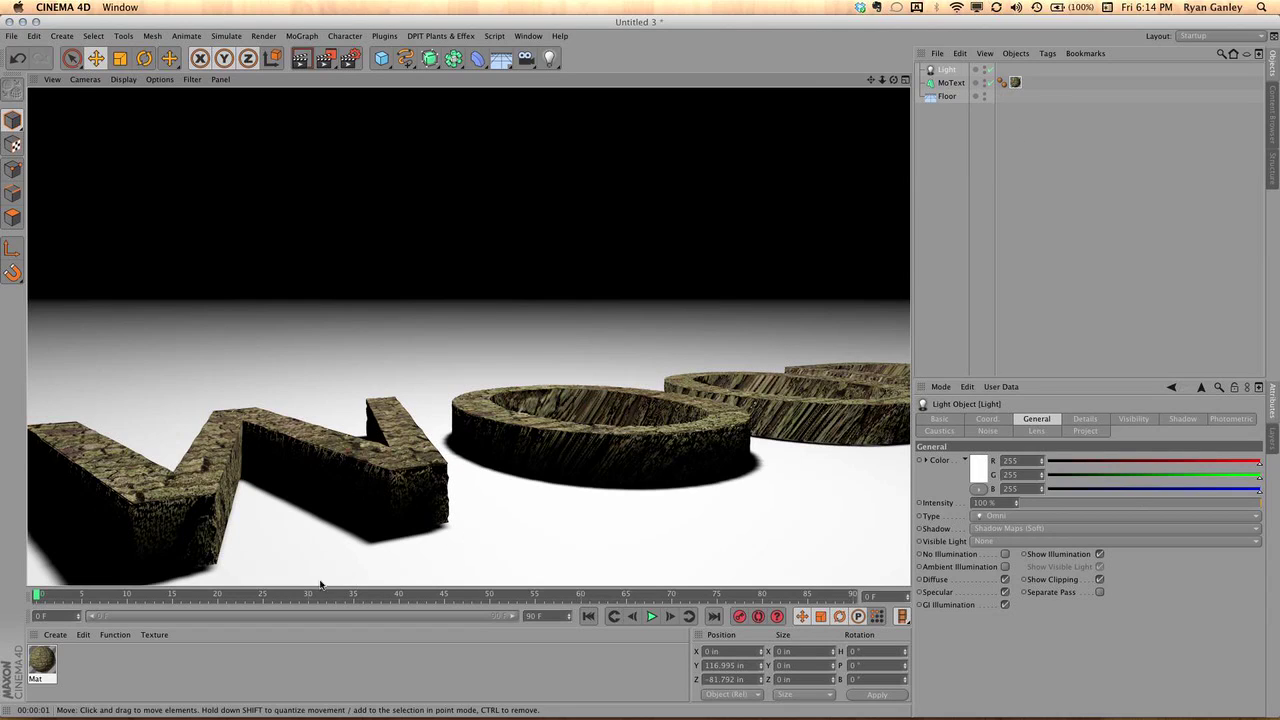
pyautogui.doubleClick(42, 658)
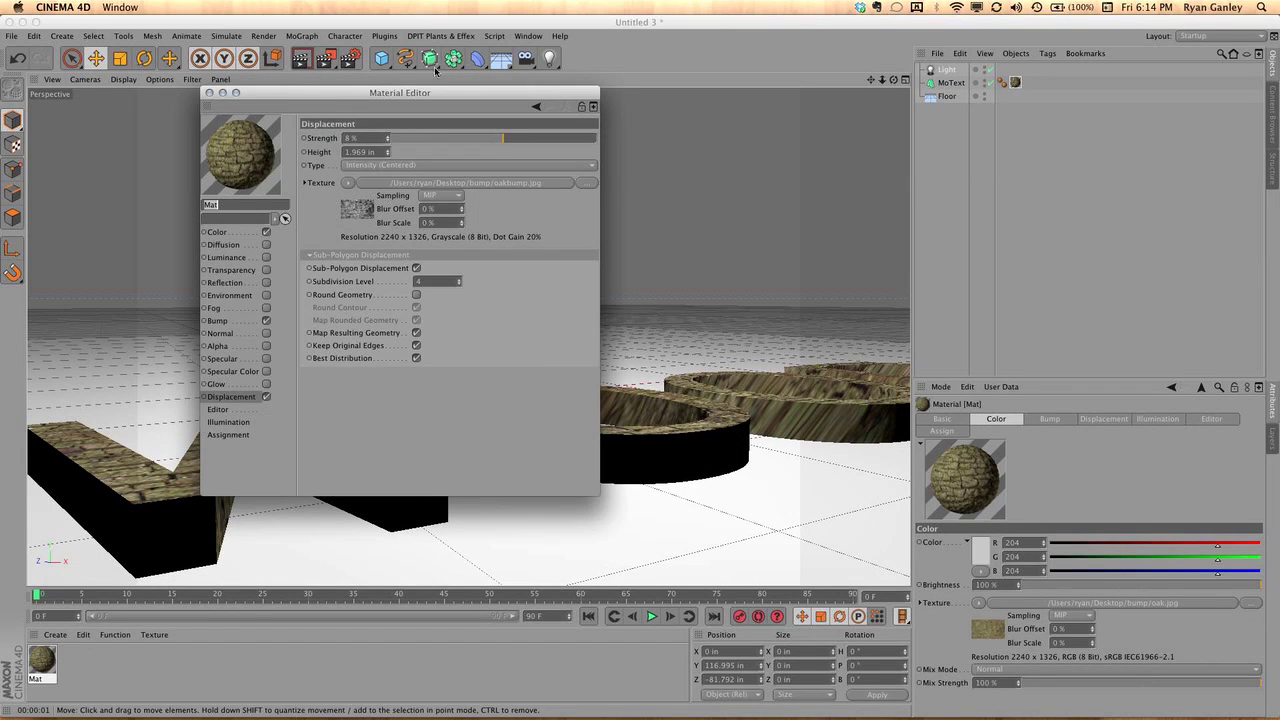
# - Render a region over the W letter and increase the region render's quality
pyautogui.moveTo(350, 90); pyautogui.dragTo(840, 19)
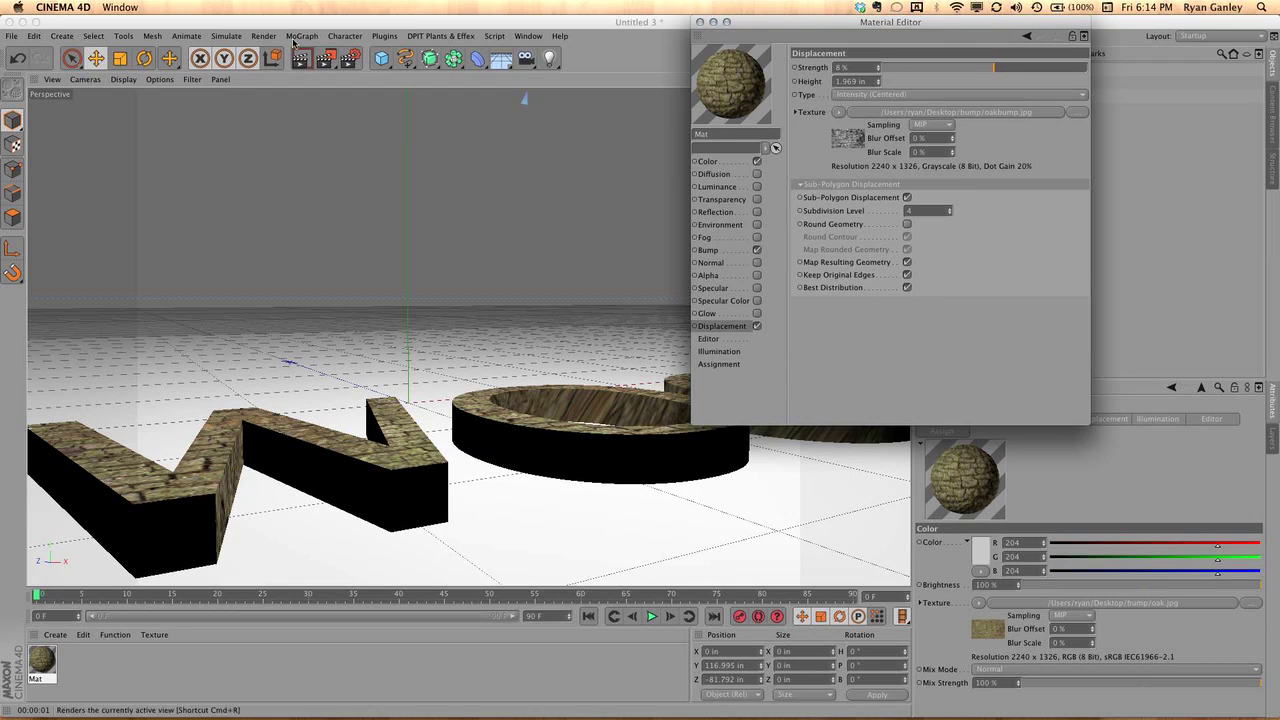
pyautogui.click(256, 37)
pyautogui.click(262, 36)
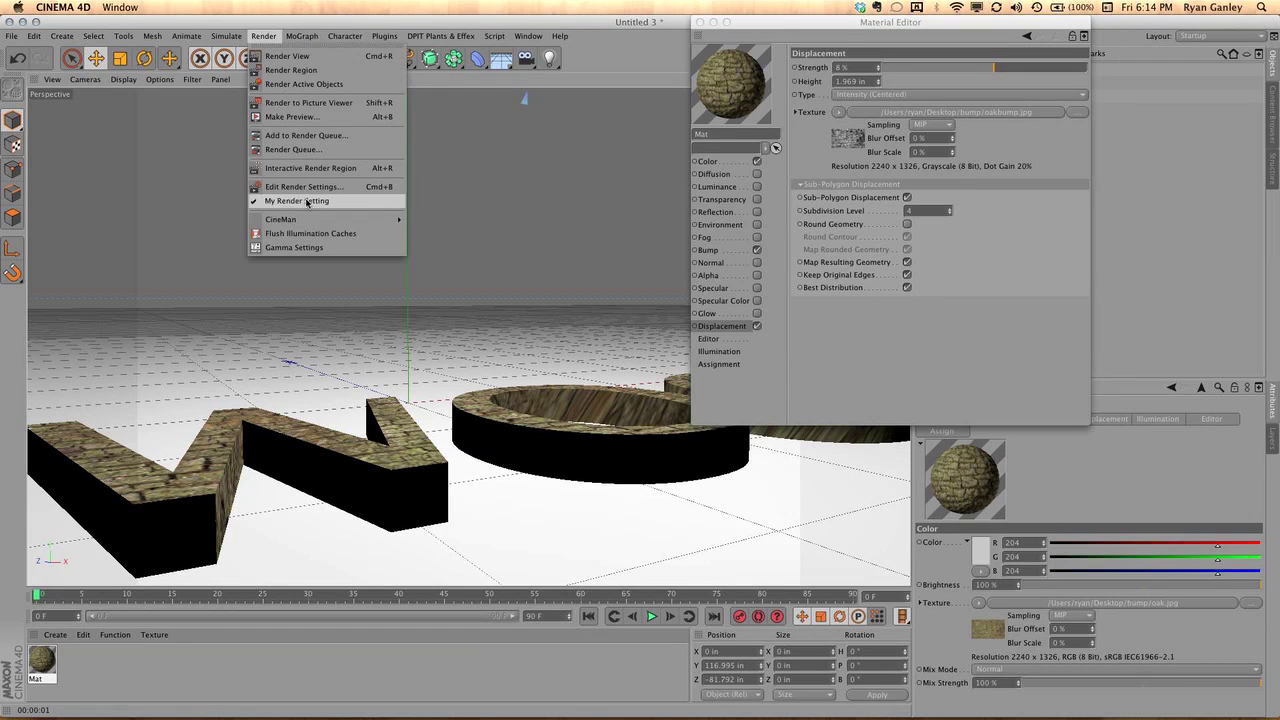
pyautogui.click(300, 168)
pyautogui.moveTo(248, 213); pyautogui.dragTo(485, 574)
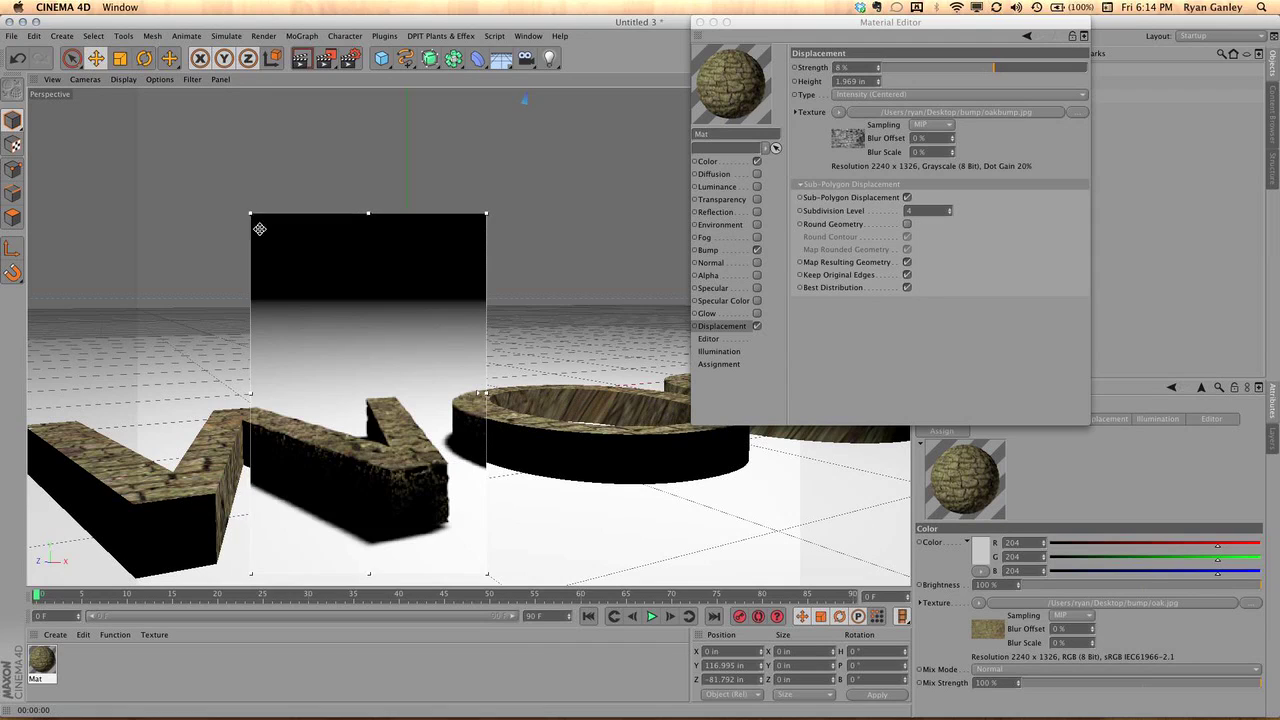
pyautogui.moveTo(250, 215); pyautogui.dragTo(383, 430)
pyautogui.moveTo(477, 501); pyautogui.dragTo(485, 432)
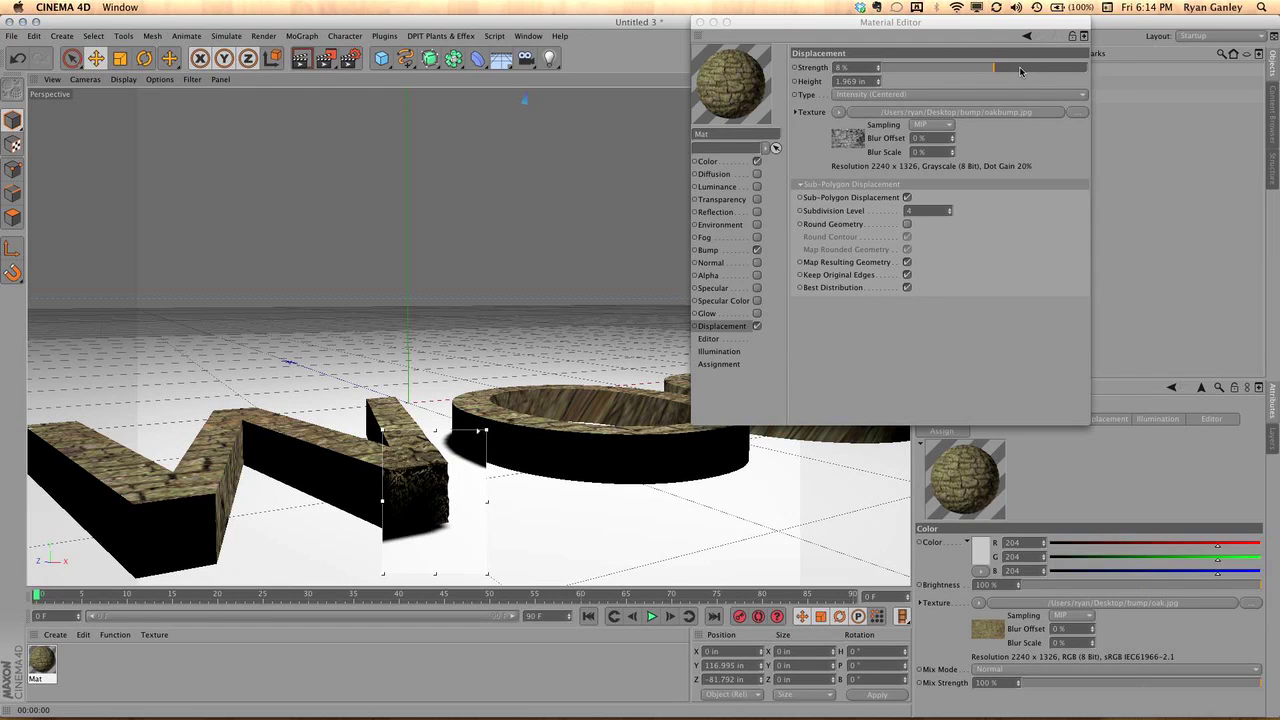
# - Try Mat displacement strengths of 31% and 23%, settling back at 9%
pyautogui.moveTo(1020, 69); pyautogui.dragTo(1019, 69)
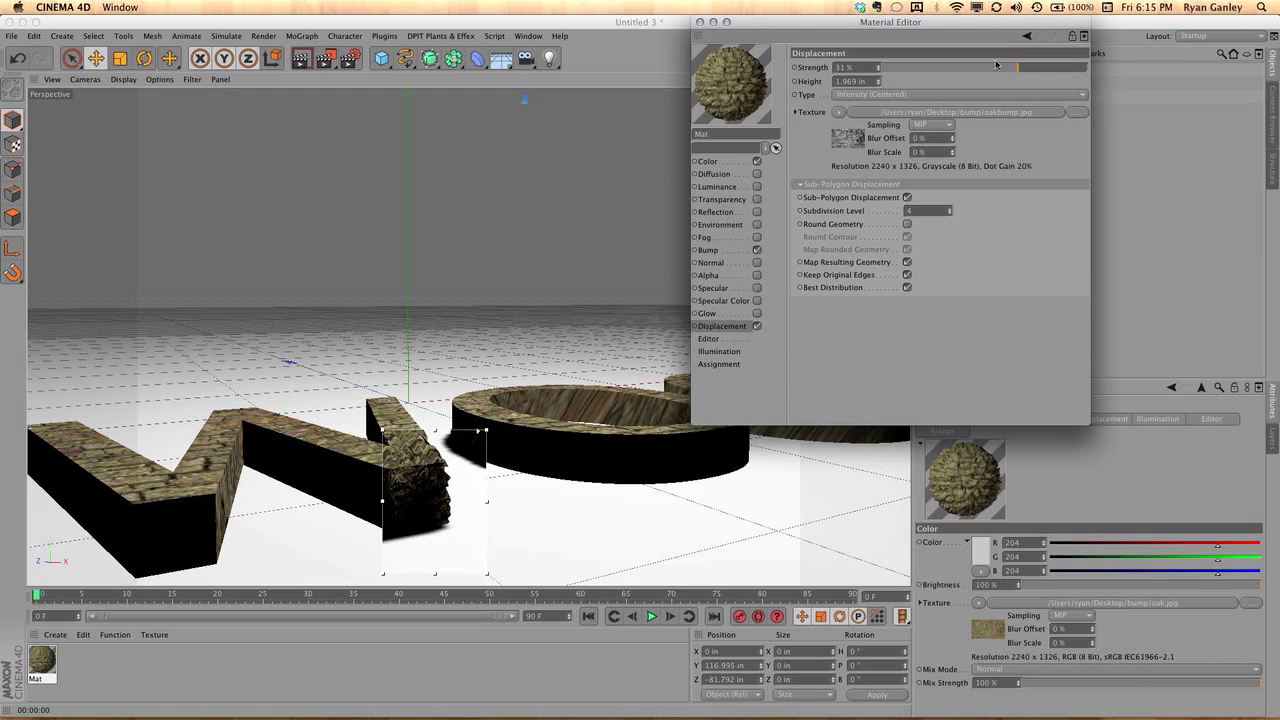
pyautogui.moveTo(1012, 70); pyautogui.dragTo(1010, 70)
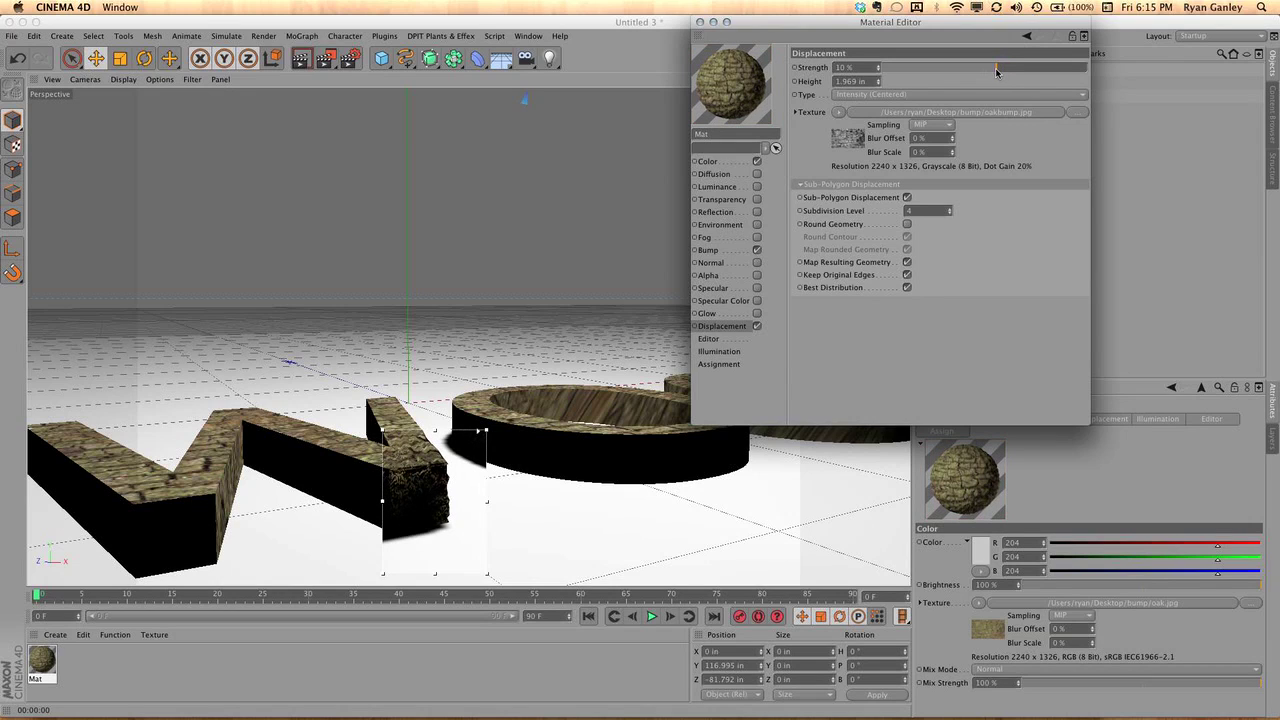
pyautogui.moveTo(996, 71); pyautogui.dragTo(995, 71)
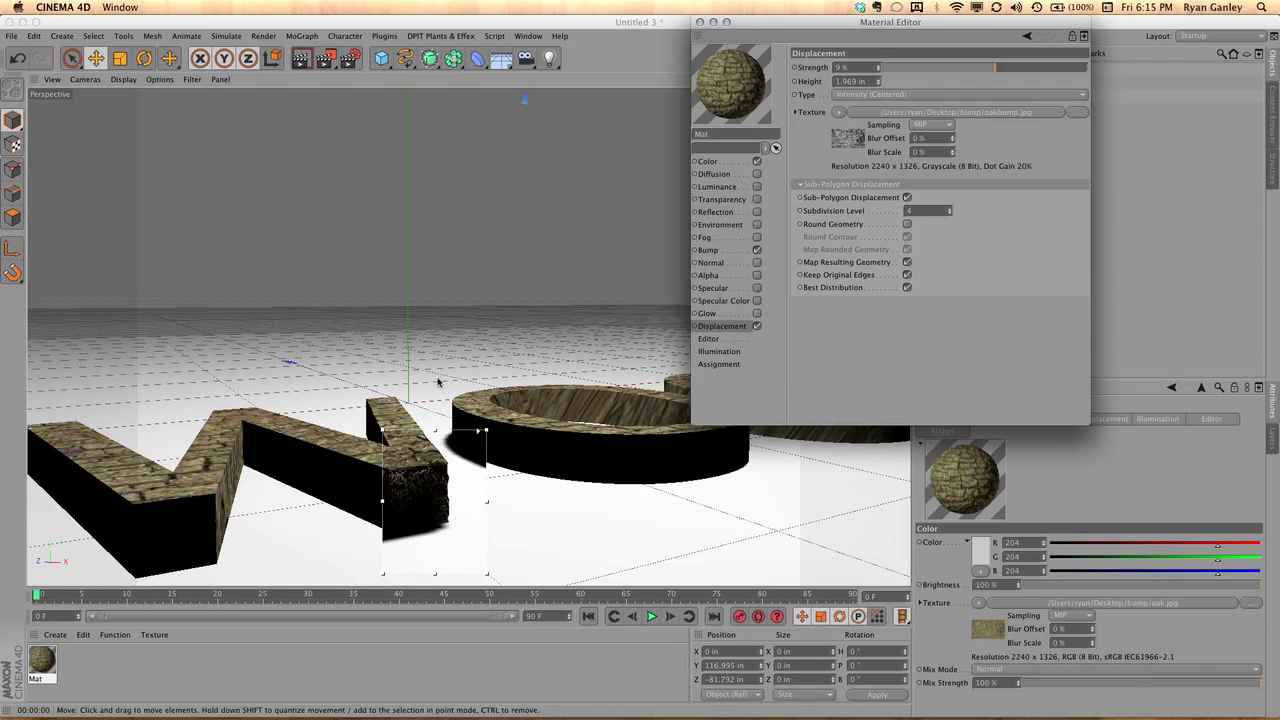
pyautogui.keyDown('alt'); pyautogui.moveTo(555, 430); pyautogui.dragTo(620, 455); pyautogui.keyUp('alt')
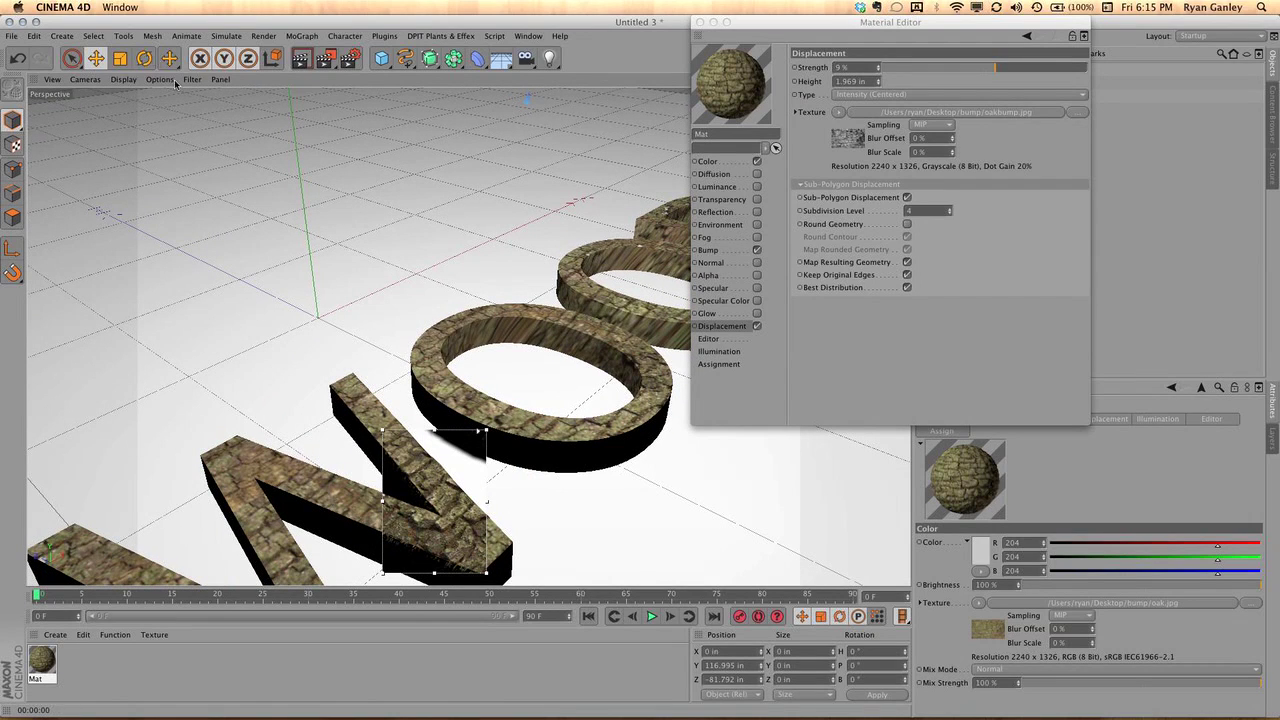
# - Render the perspective viewport to show the bark-textured WOOD text with soft shadows
pyautogui.click(300, 58)
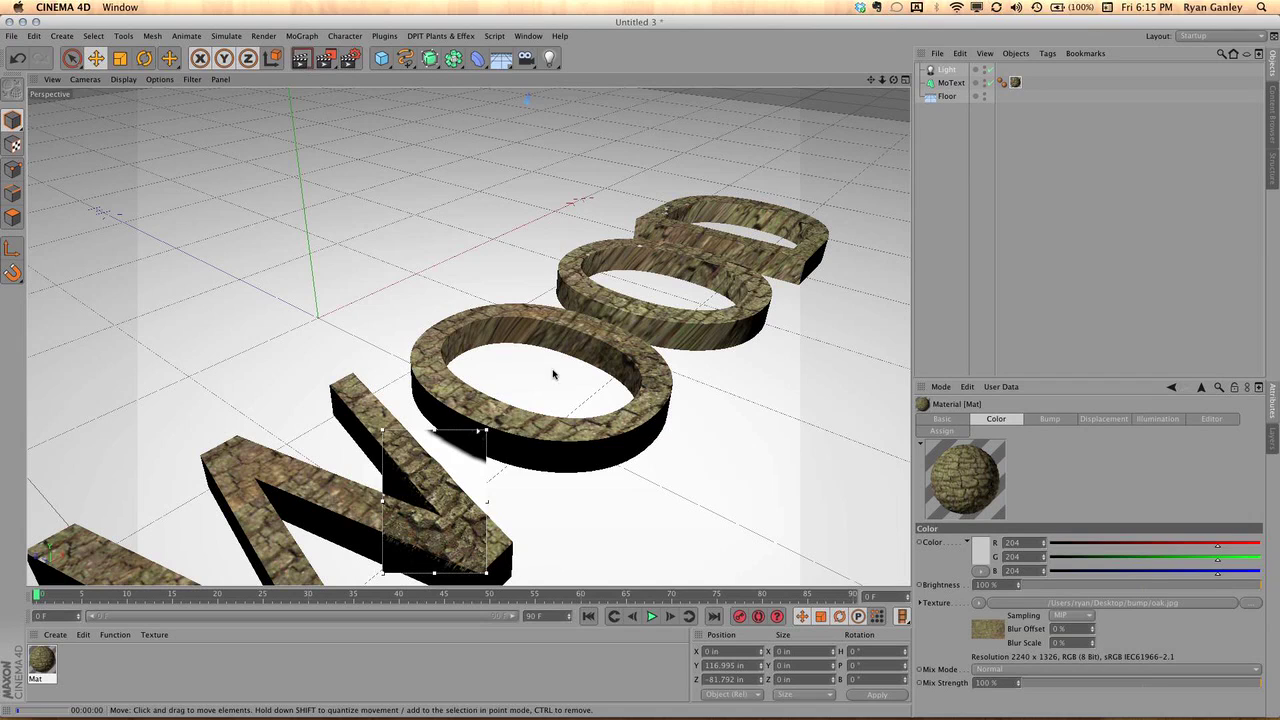